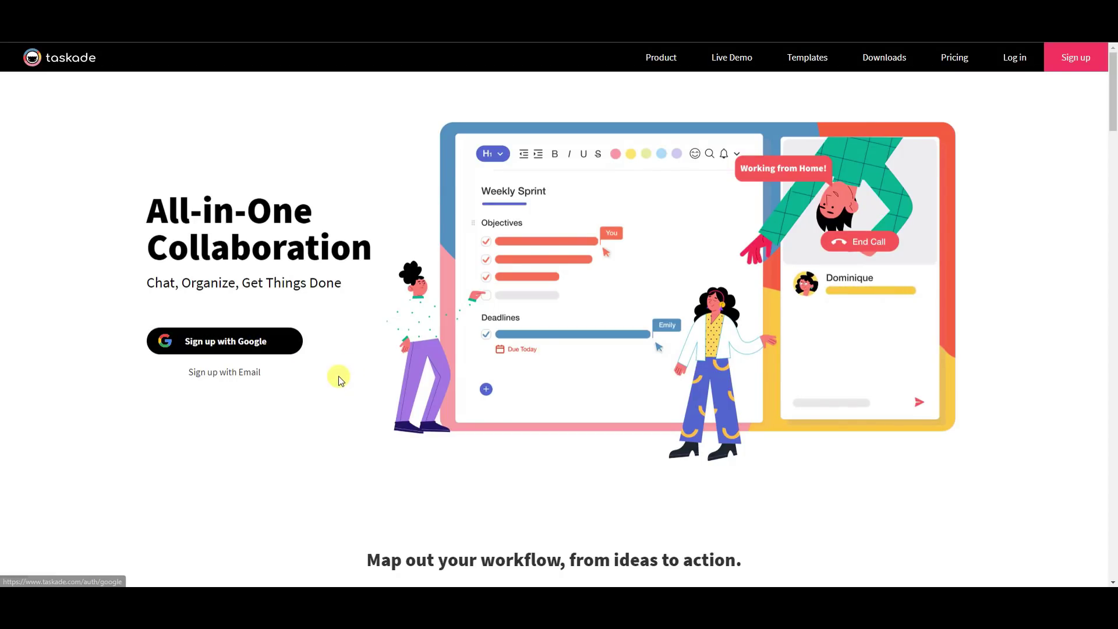
# - Open Taskade's log-in page with 'Log in' in the homepage's top navigation bar
pyautogui.click(1014, 66)
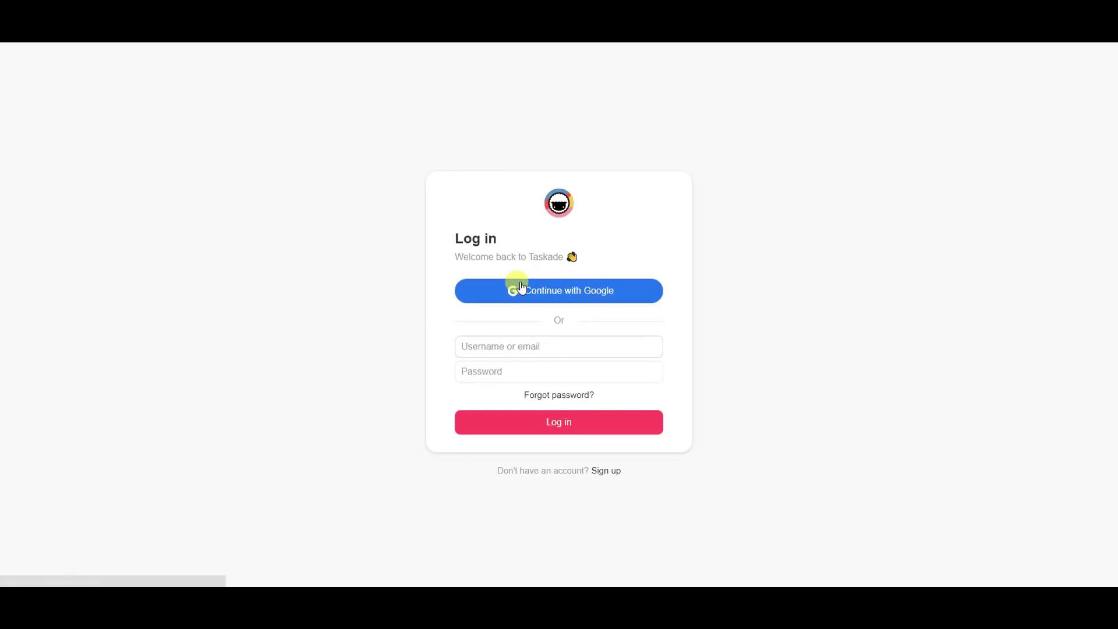
# - Sign in with Google and land on the Youtube workspace dashboard
pyautogui.click(551, 290)
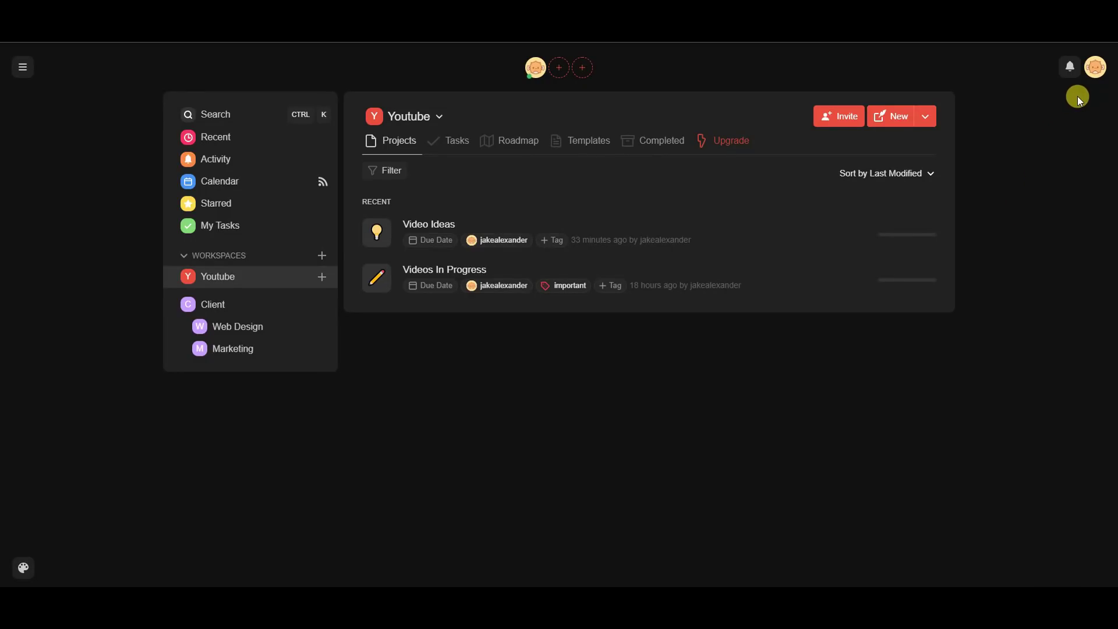
# - Switch the app to light theme and back to dark mode, then bring up the background picker
pyautogui.click(1094, 78)
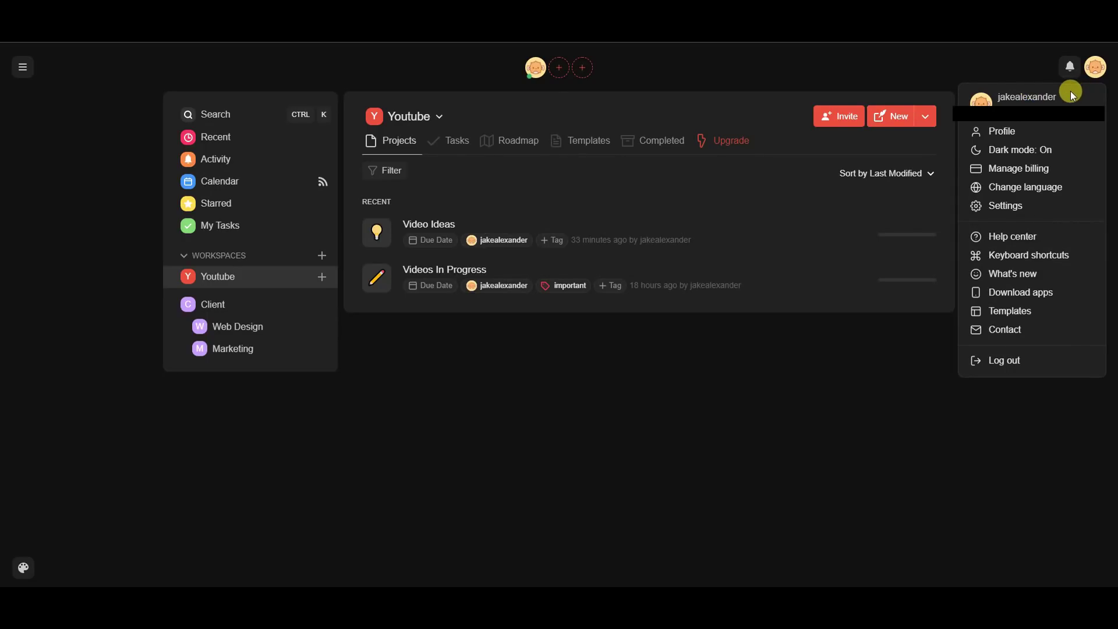
pyautogui.click(1043, 152)
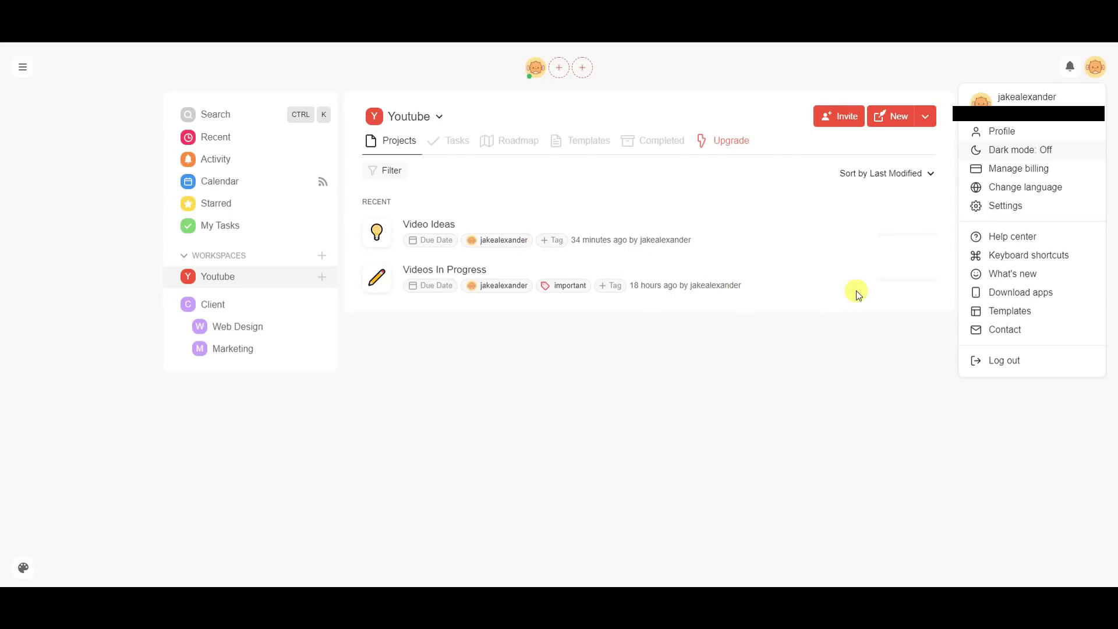
pyautogui.click(1032, 151)
pyautogui.click(1044, 387)
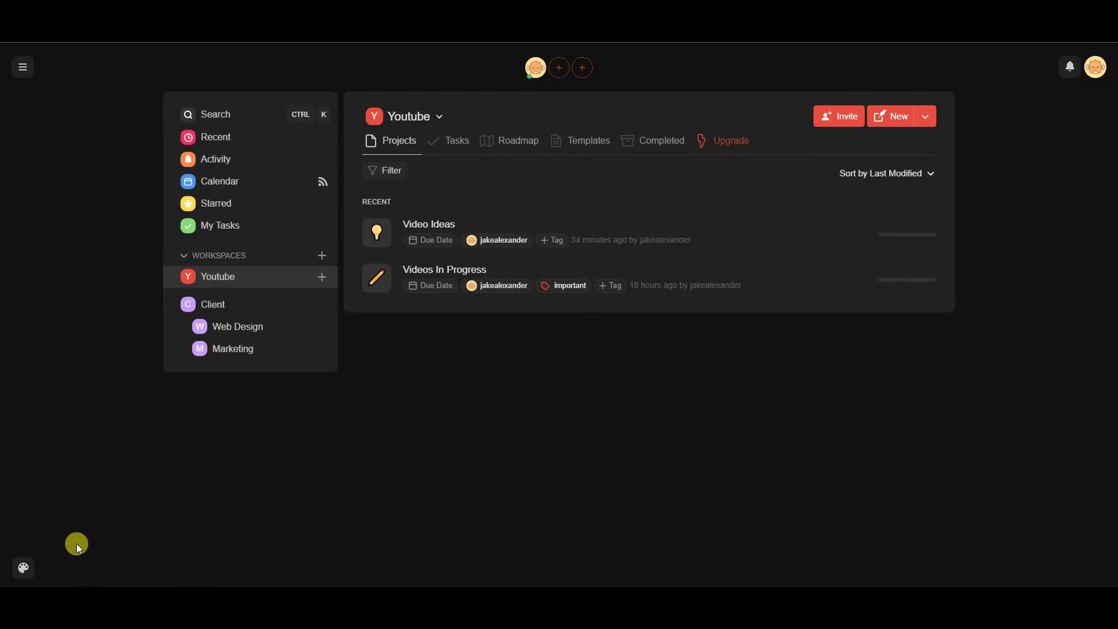
pyautogui.click(23, 569)
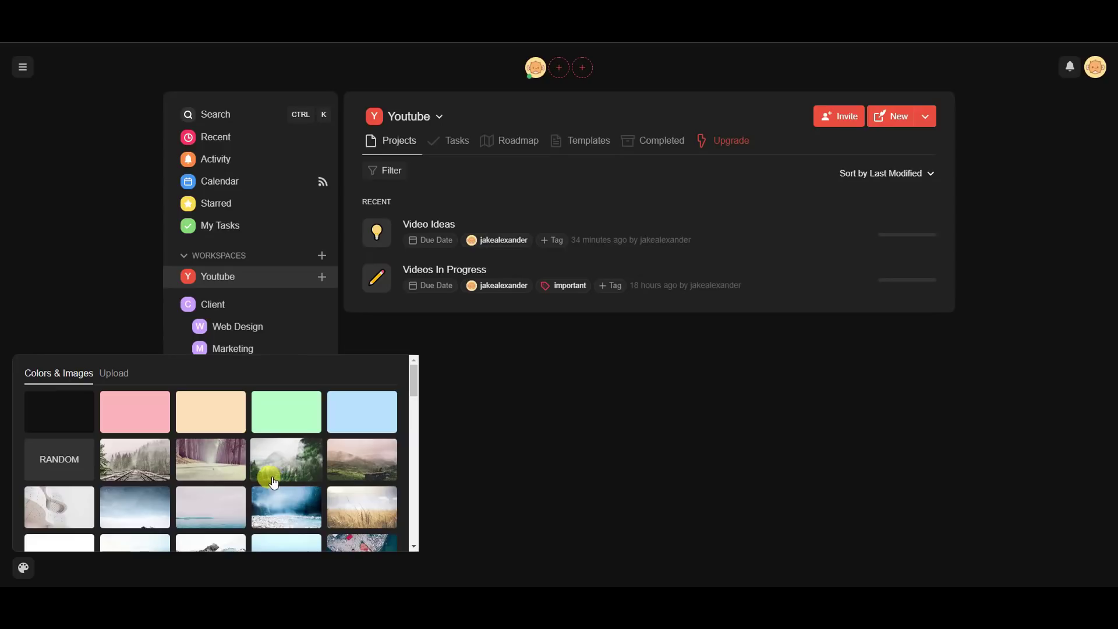
# - Preview pine branches and wheat field photos, mint green, light blue and a random background
pyautogui.scroll(-3, 259, 481)
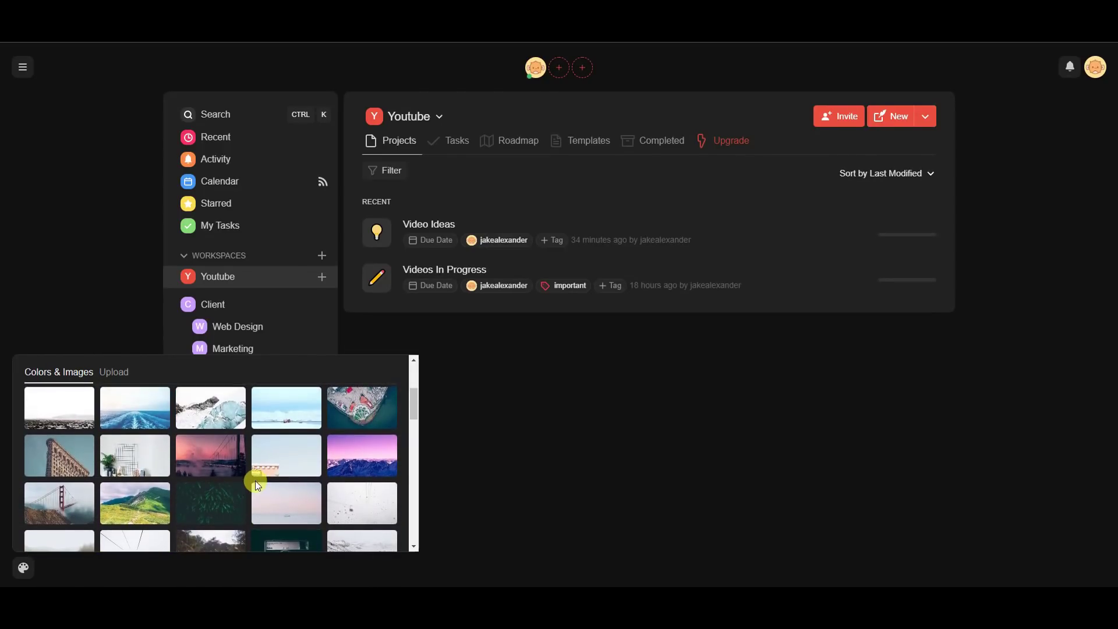
pyautogui.click(213, 502)
pyautogui.scroll(-3, 348, 475)
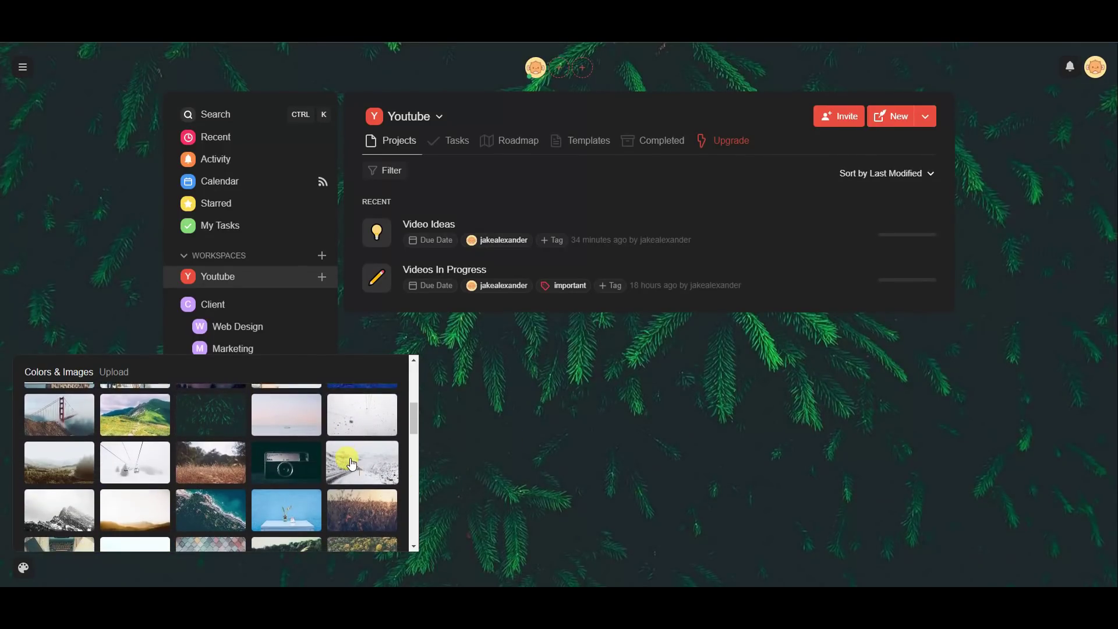
pyautogui.click(286, 498)
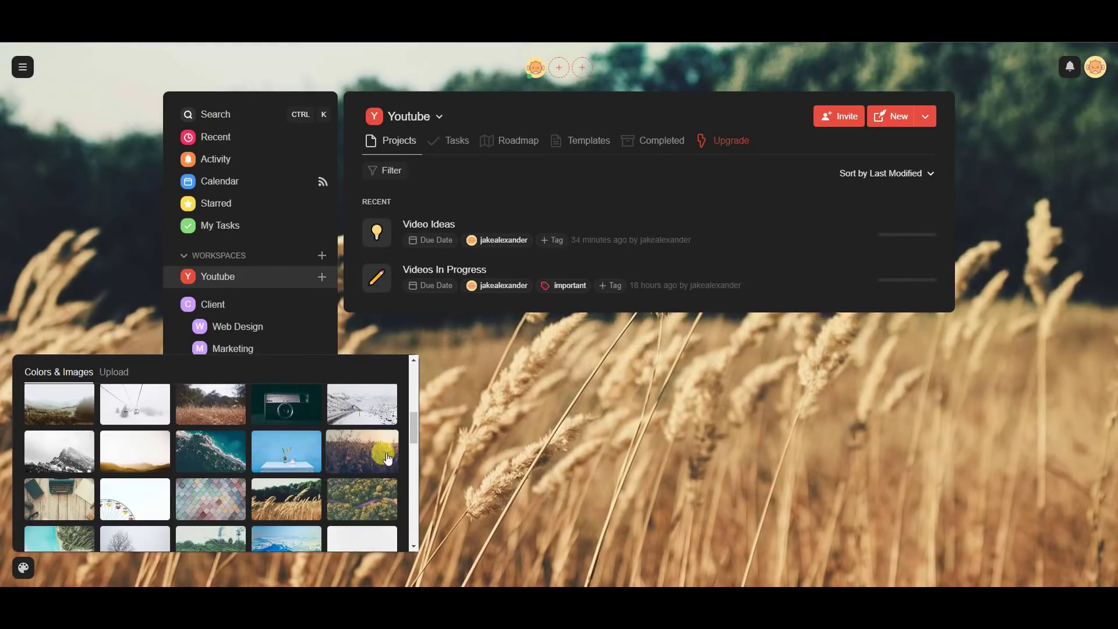
pyautogui.moveTo(410, 434); pyautogui.dragTo(406, 388)
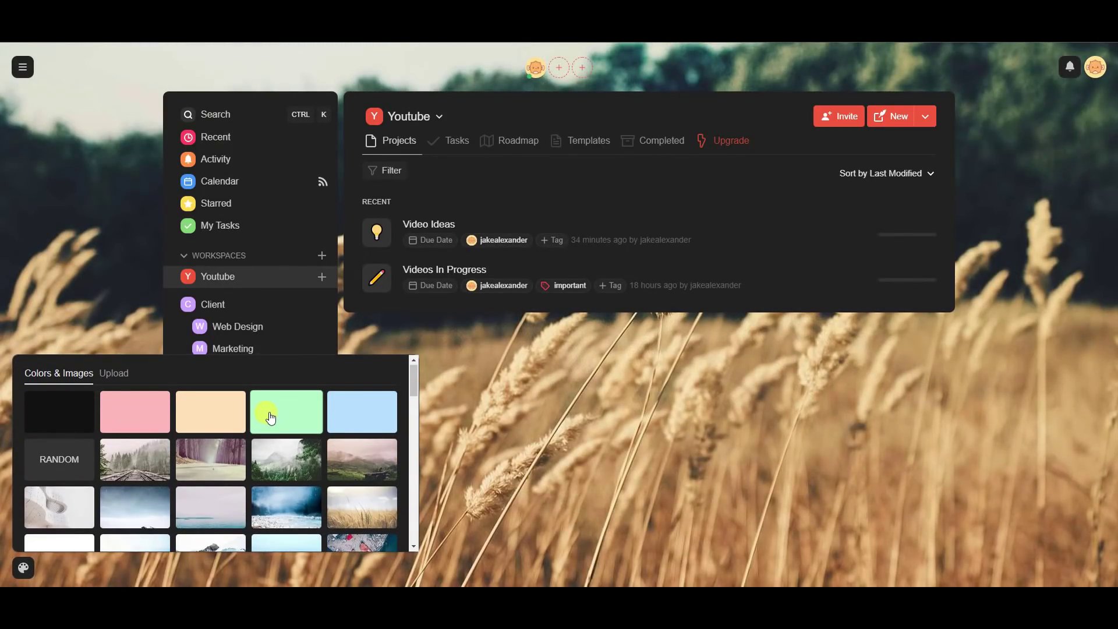
pyautogui.click(269, 412)
pyautogui.click(362, 417)
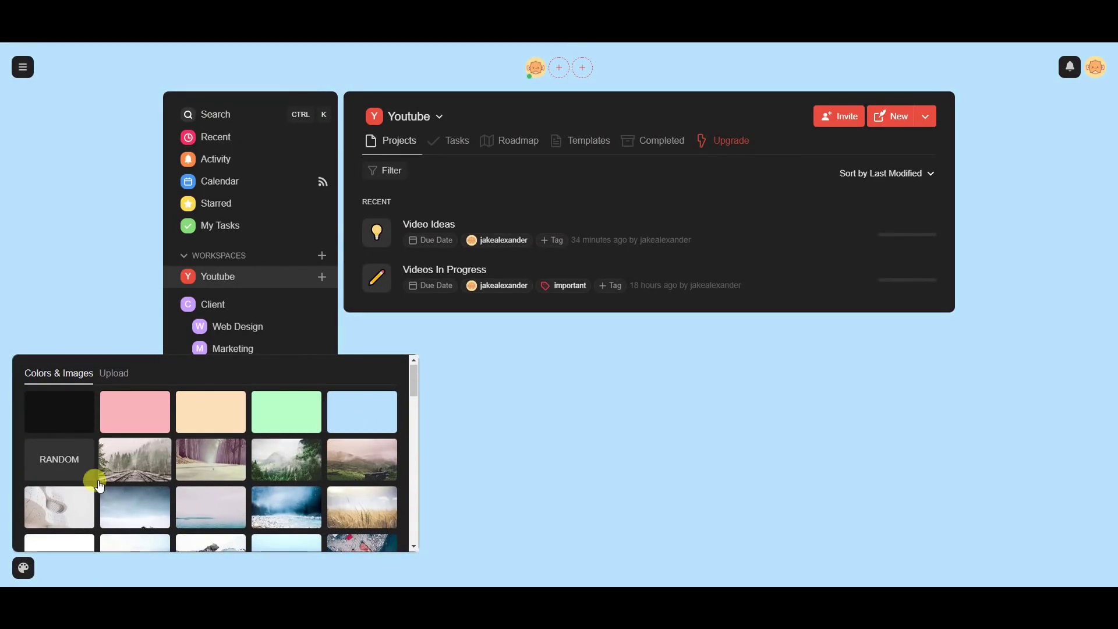
pyautogui.click(61, 466)
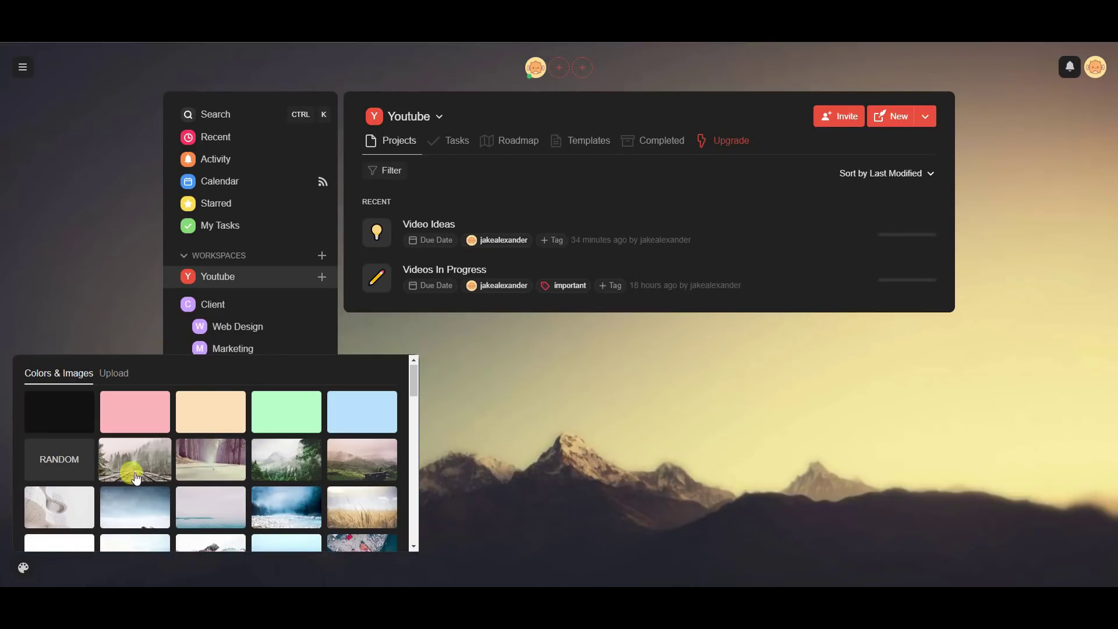
# - Look at the custom upload option, then settle on a solid black background
pyautogui.scroll(-1, 280, 481)
pyautogui.scroll(1, 256, 481)
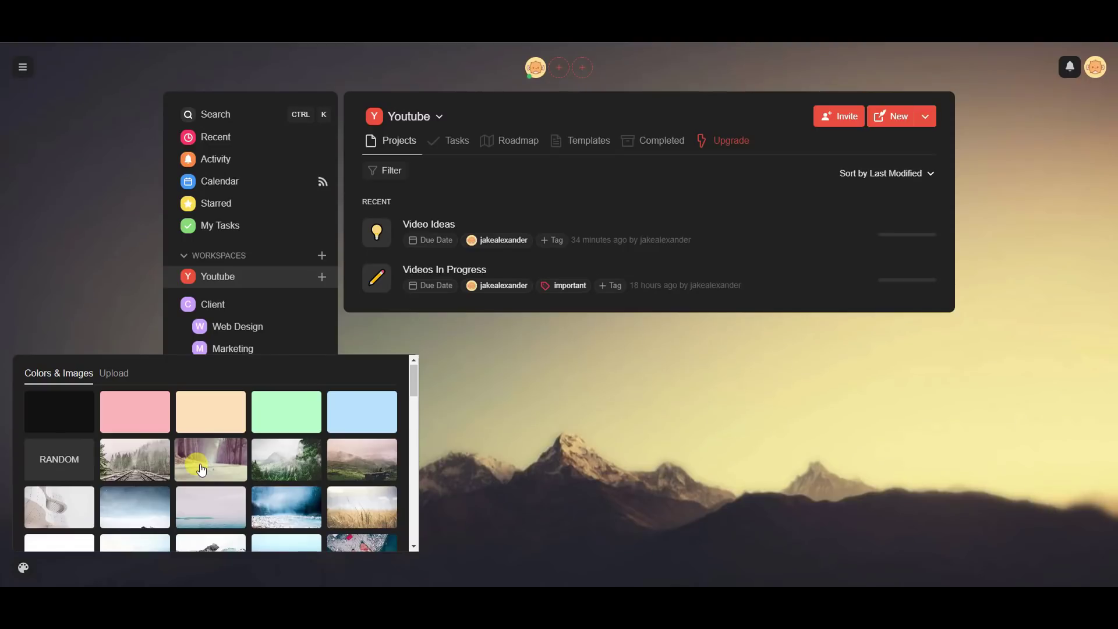
pyautogui.click(116, 377)
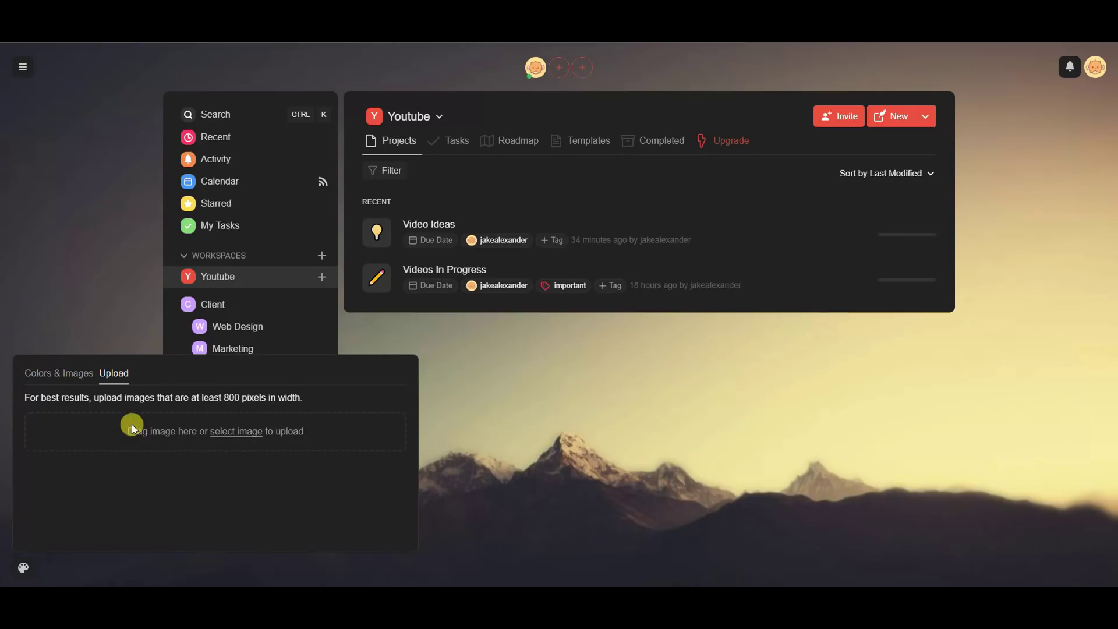
pyautogui.click(49, 373)
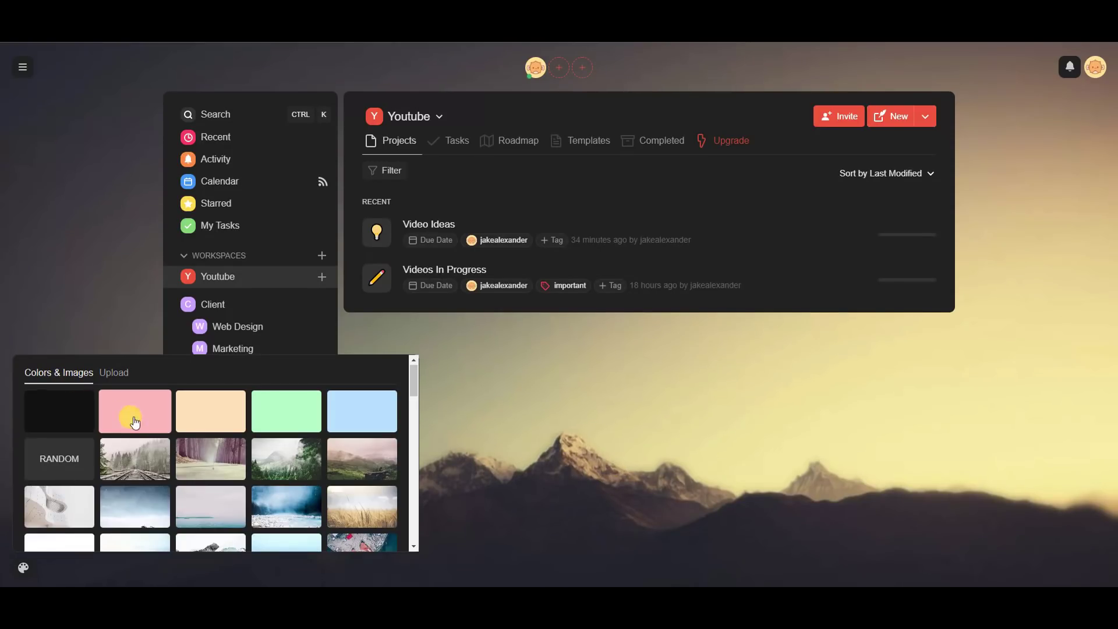
pyautogui.click(92, 419)
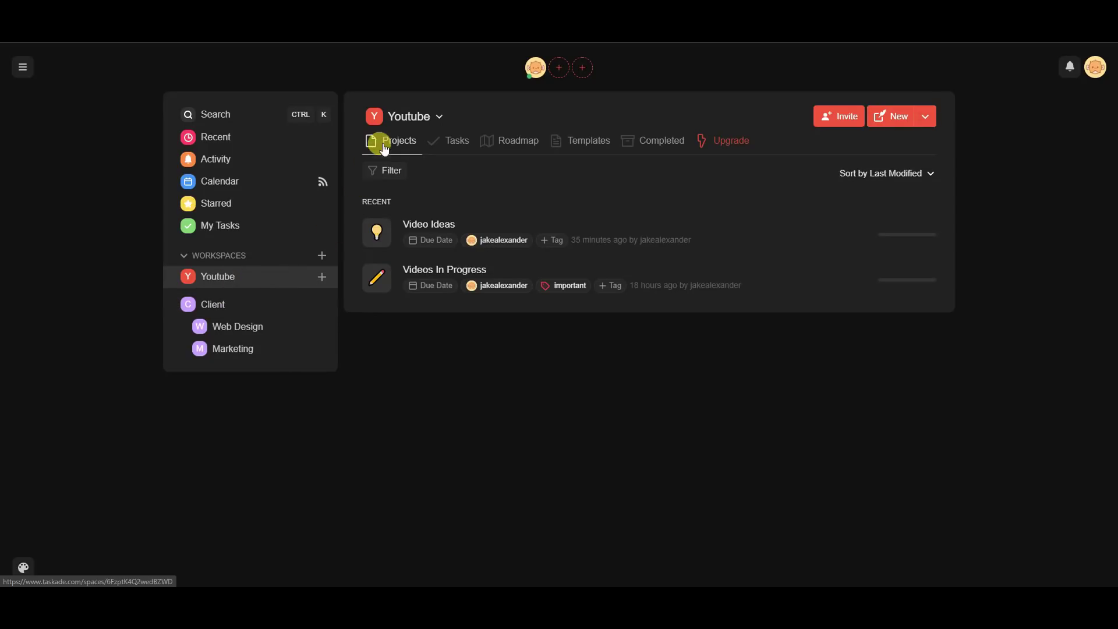
# - Switch between the Client and Youtube workspaces, then open Client's Web Design and Marketing subspaces
pyautogui.click(255, 307)
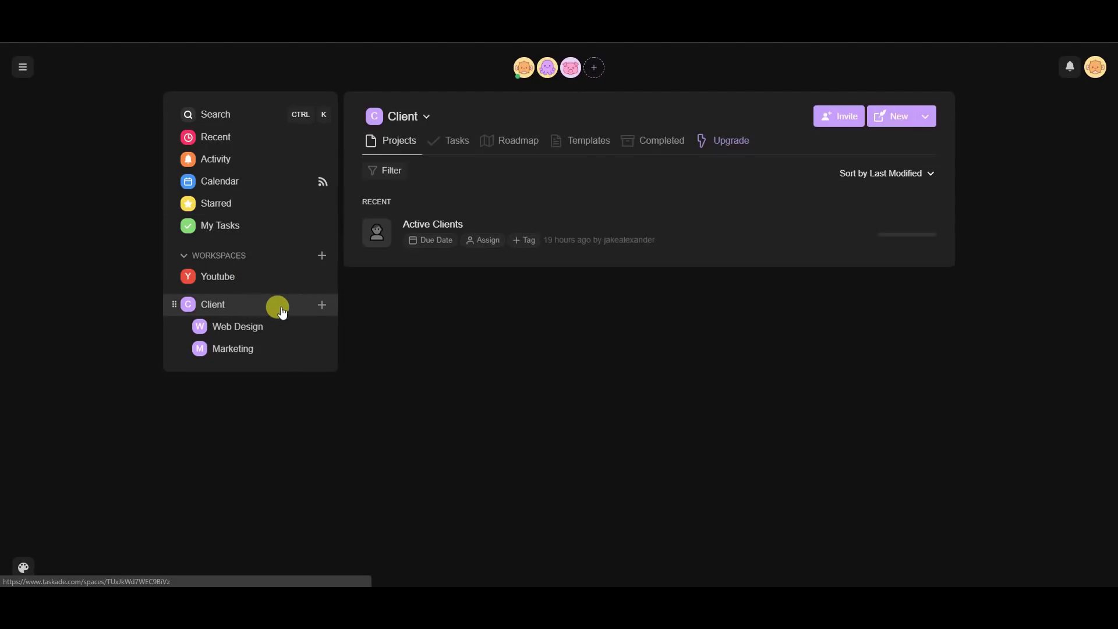
pyautogui.click(251, 278)
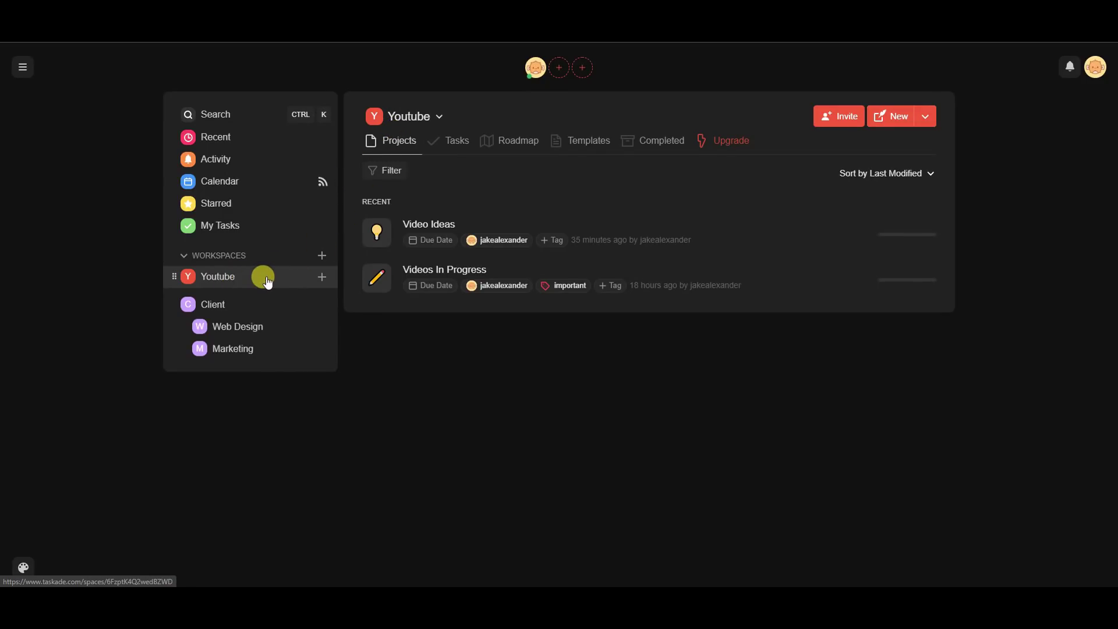
pyautogui.click(262, 311)
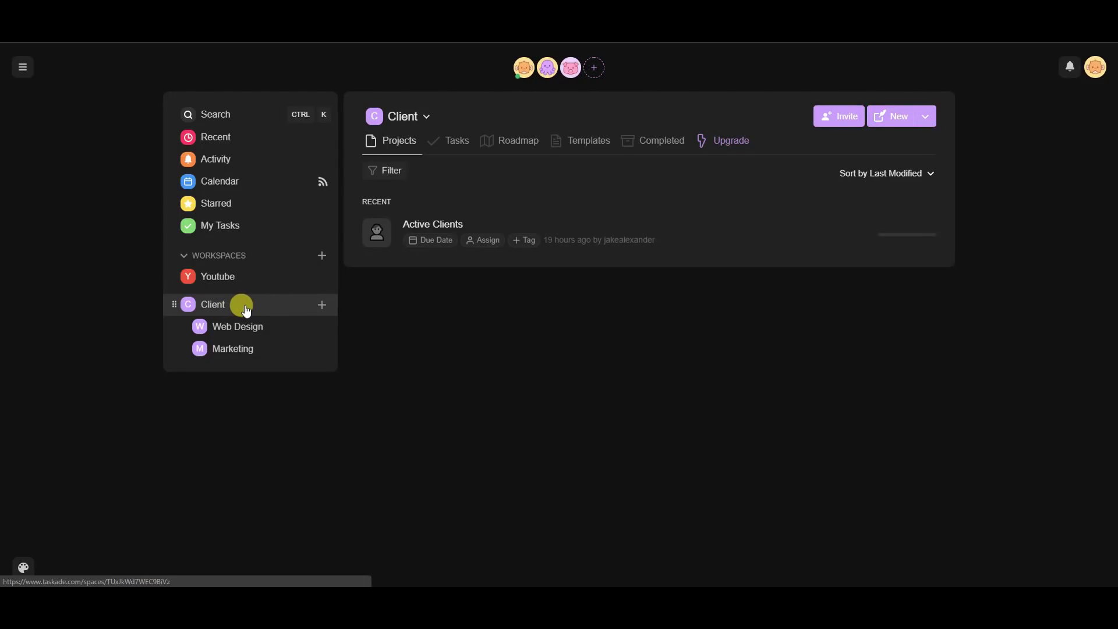
pyautogui.click(258, 288)
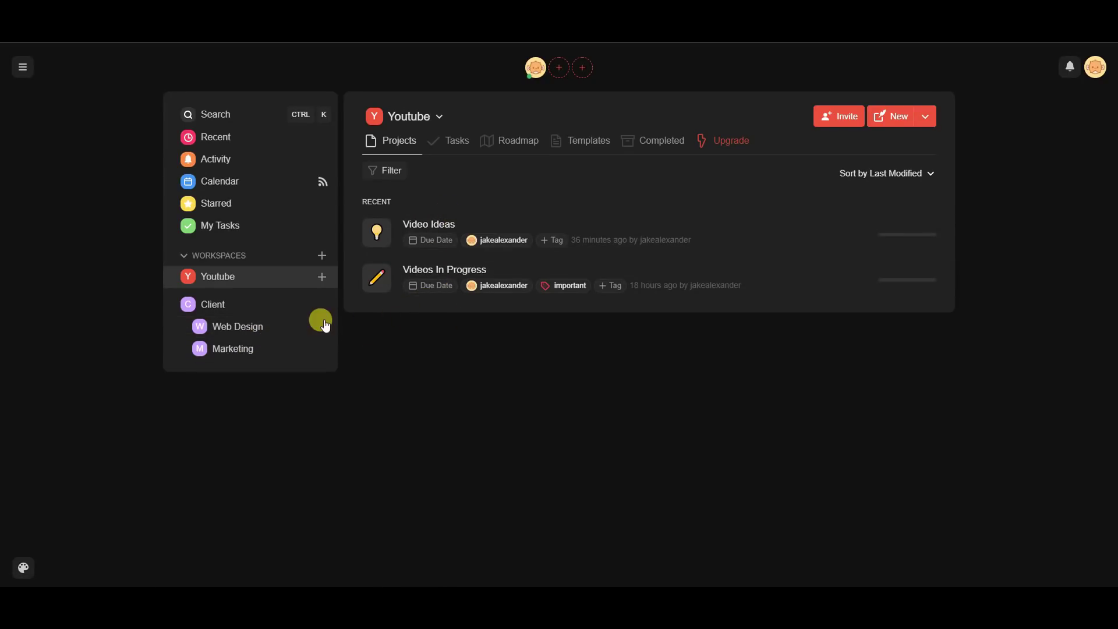
pyautogui.click(252, 312)
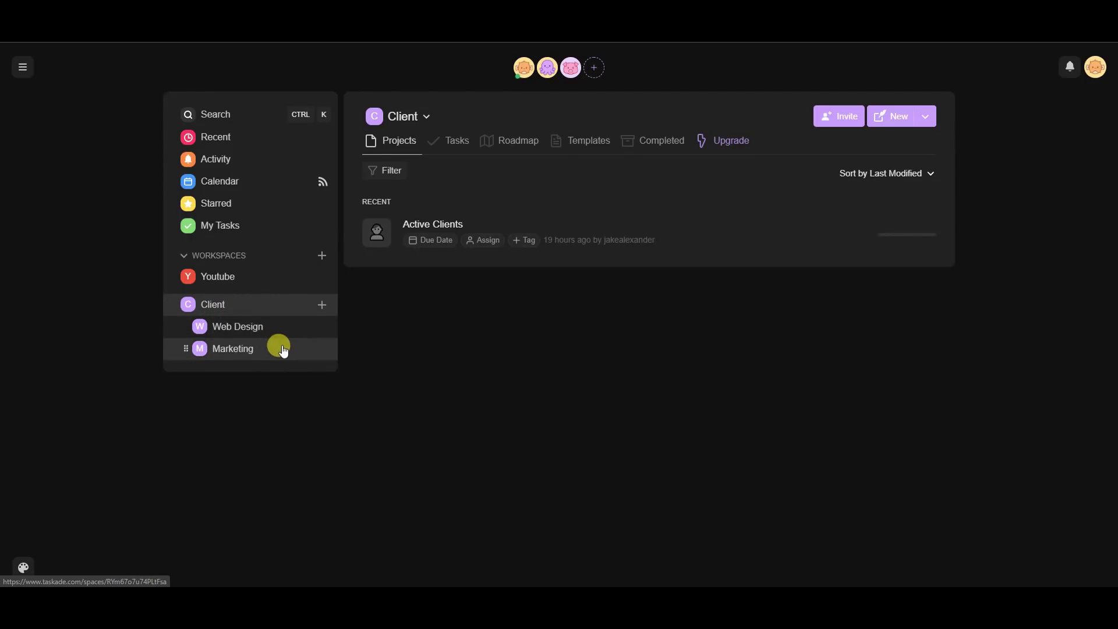
pyautogui.click(252, 331)
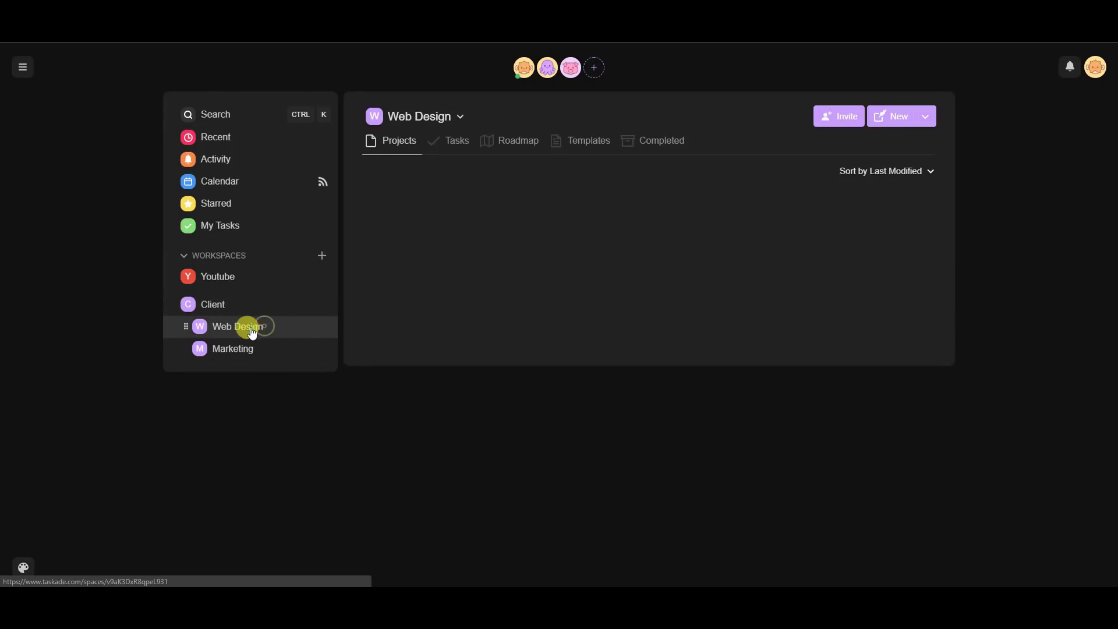
pyautogui.click(255, 348)
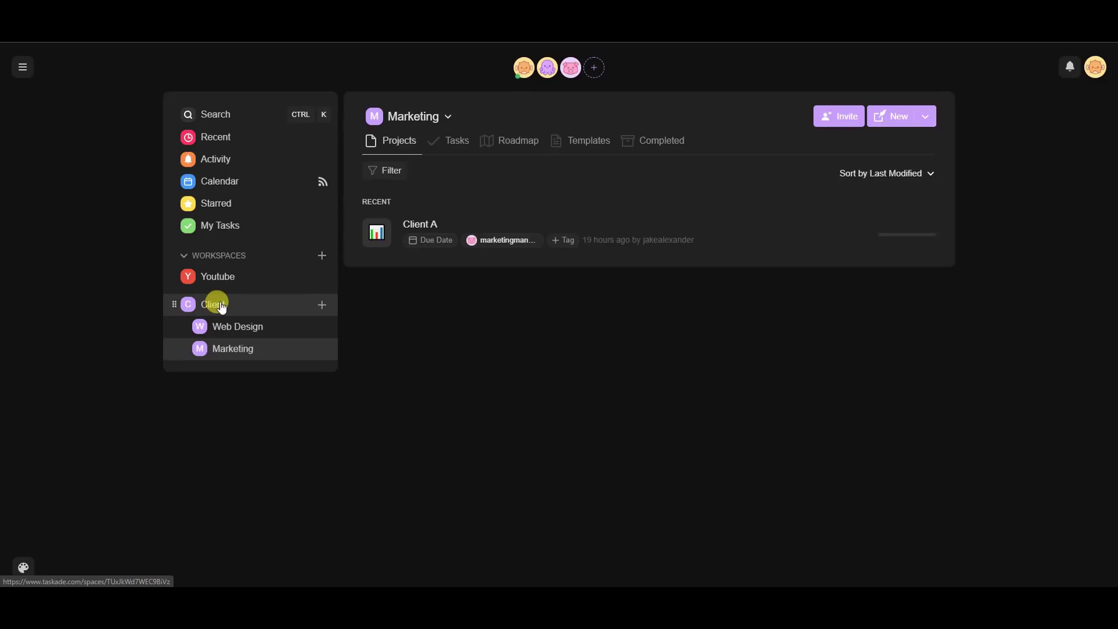
# - Create a purple 'Consulting' subspace under Client and dismiss its invitation prompt
pyautogui.click(321, 306)
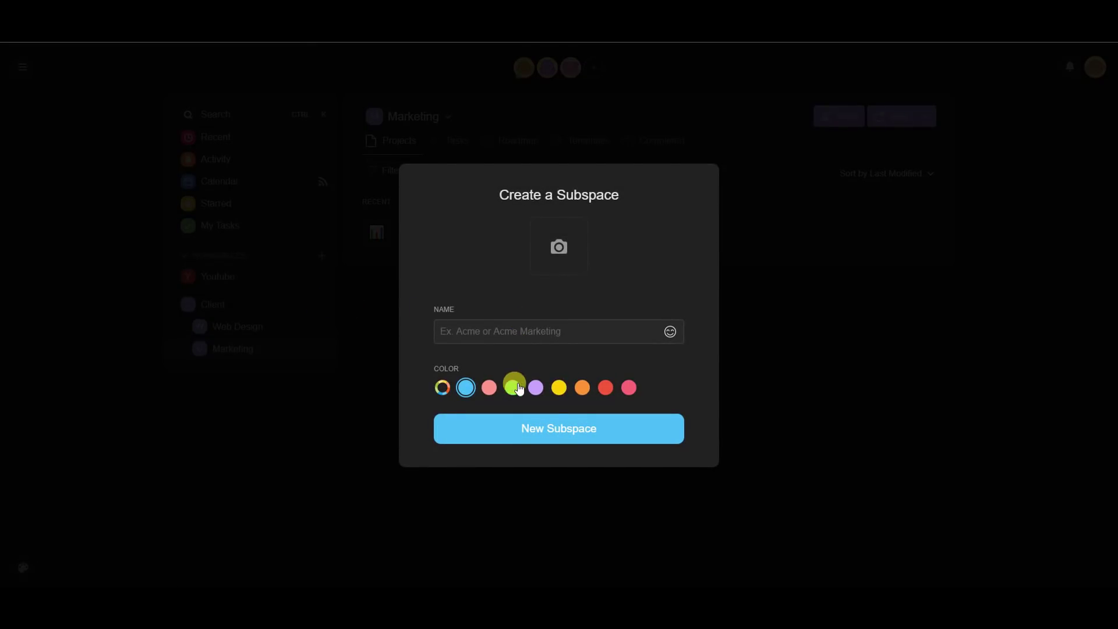
pyautogui.click(523, 328)
pyautogui.write('COnsulting')
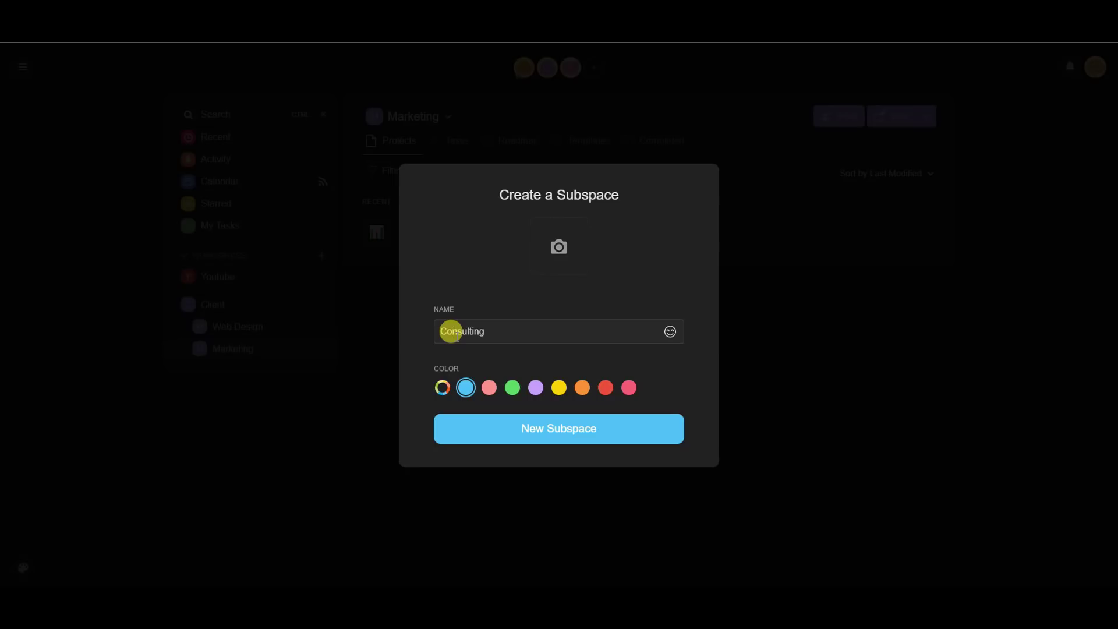
pyautogui.click(535, 386)
pyautogui.click(571, 428)
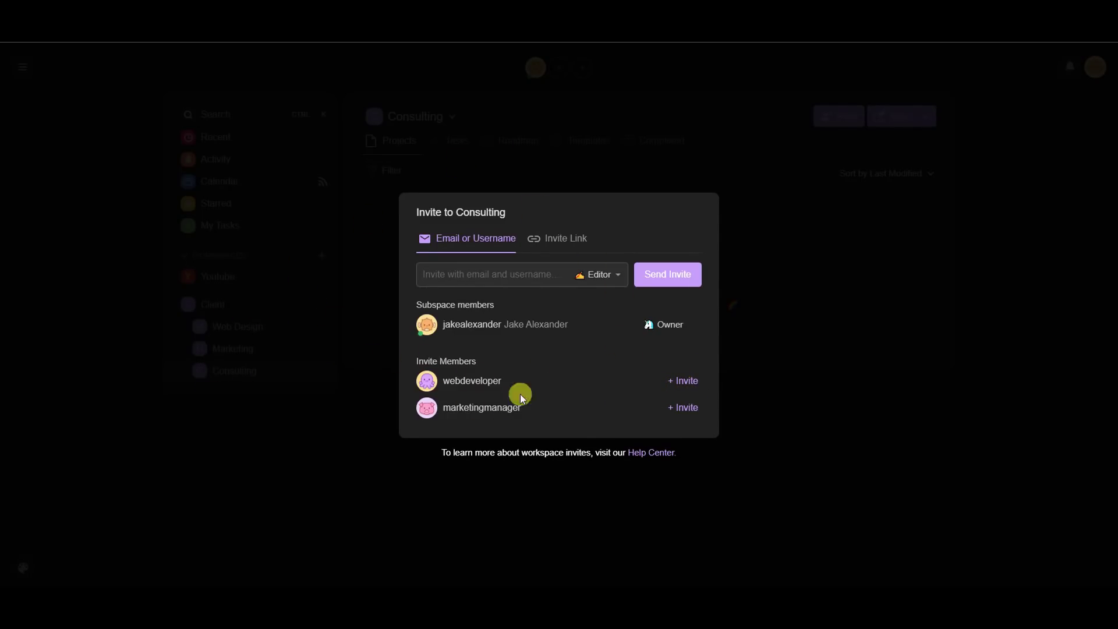
pyautogui.click(762, 448)
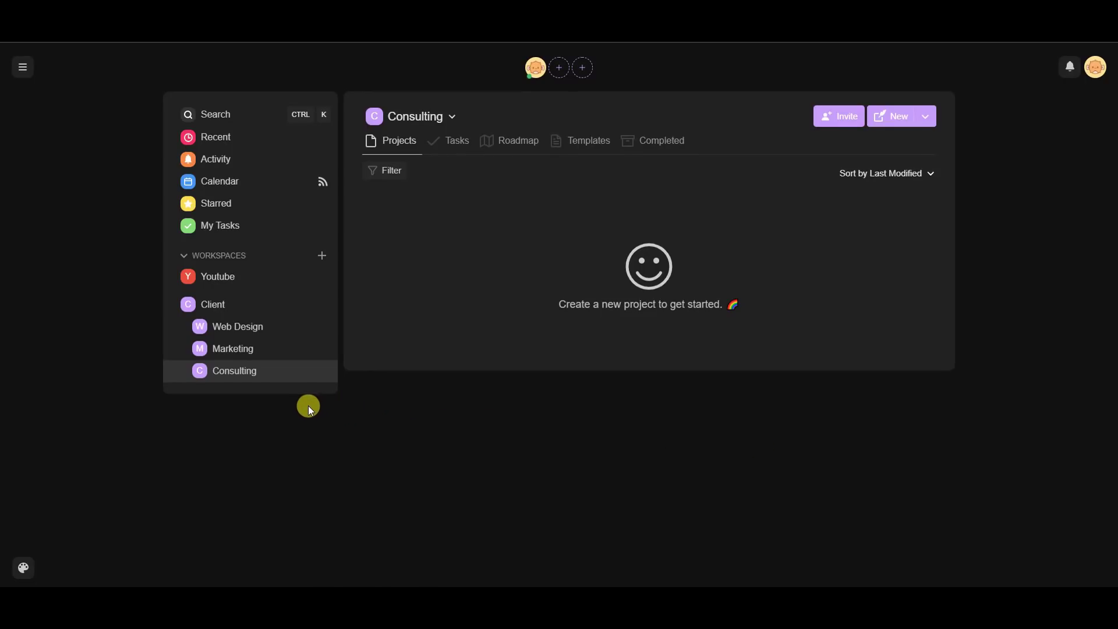
# - Open the Client workspace's invite window, keep the marketing member as Editor, and close it
pyautogui.click(252, 309)
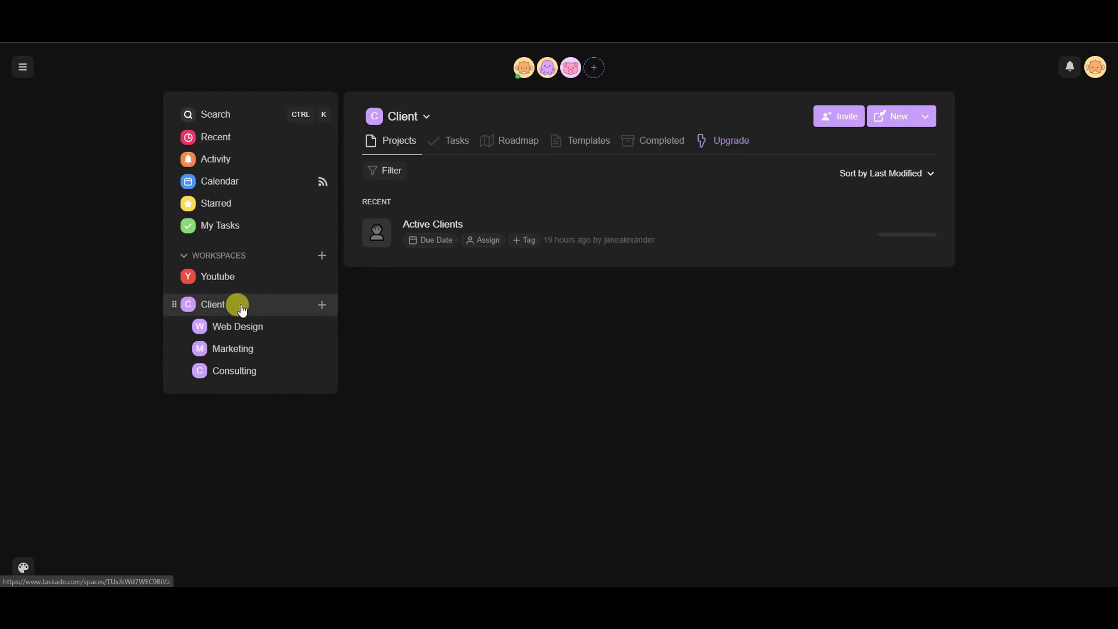
pyautogui.click(592, 70)
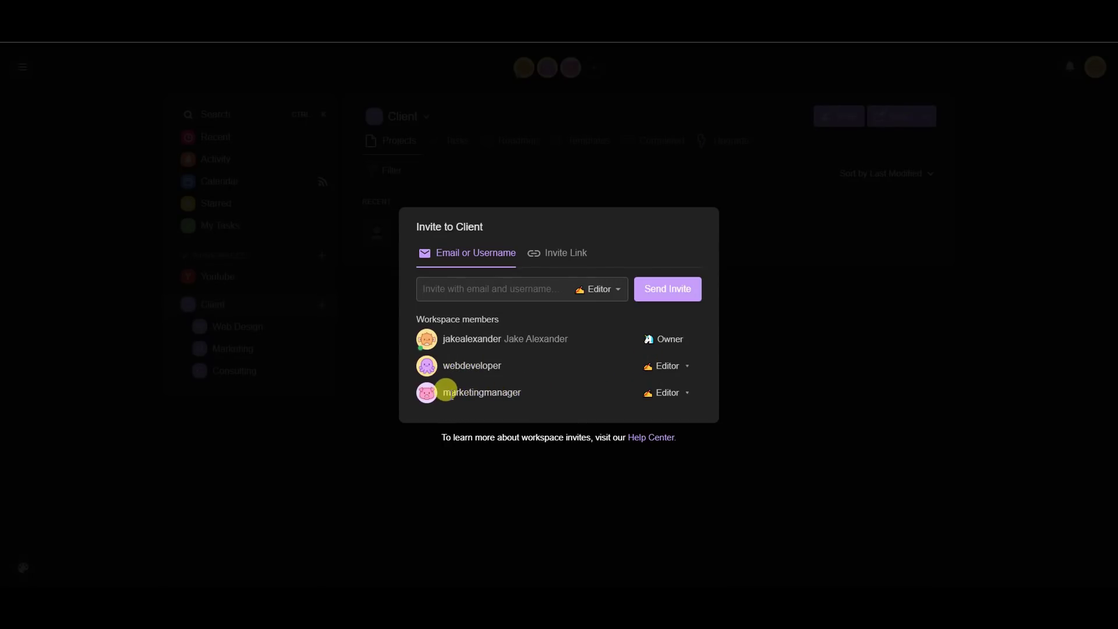
pyautogui.click(688, 367)
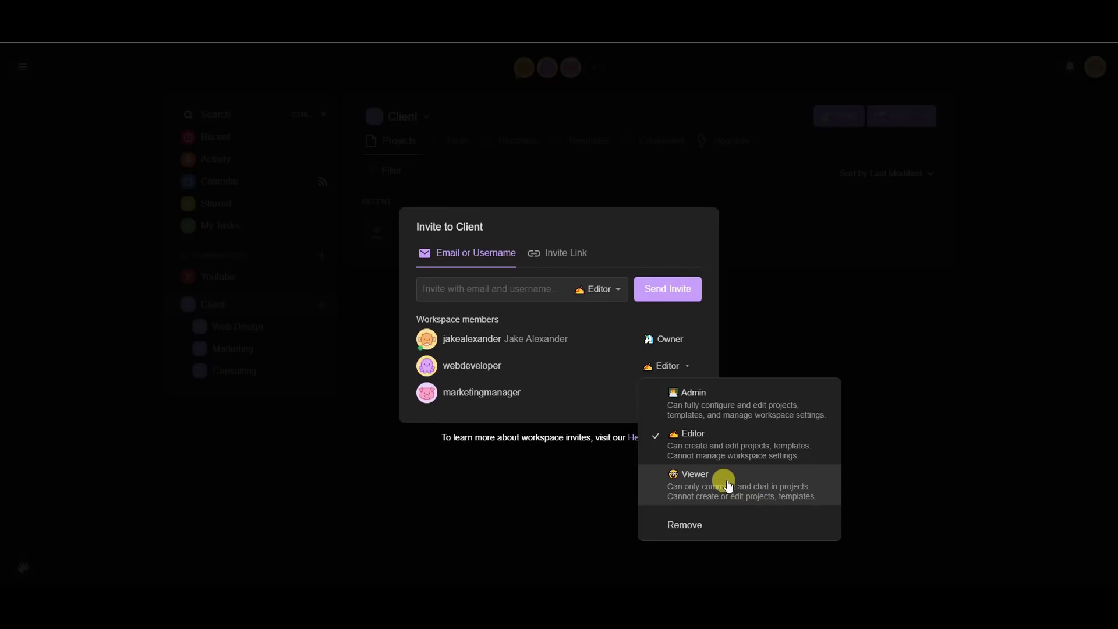
pyautogui.click(659, 241)
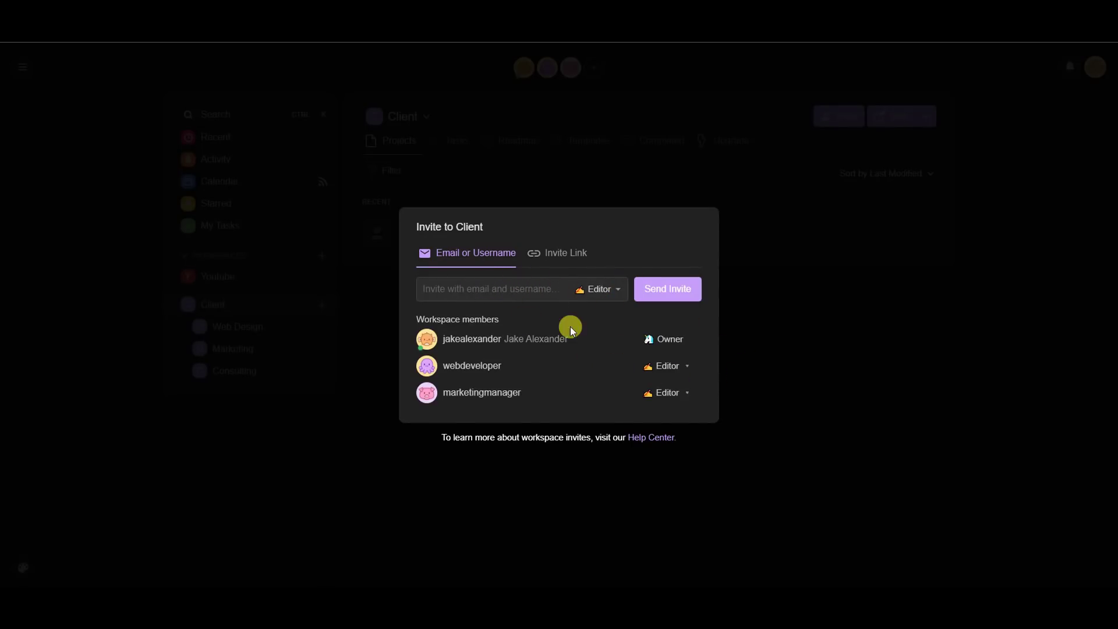
pyautogui.click(759, 388)
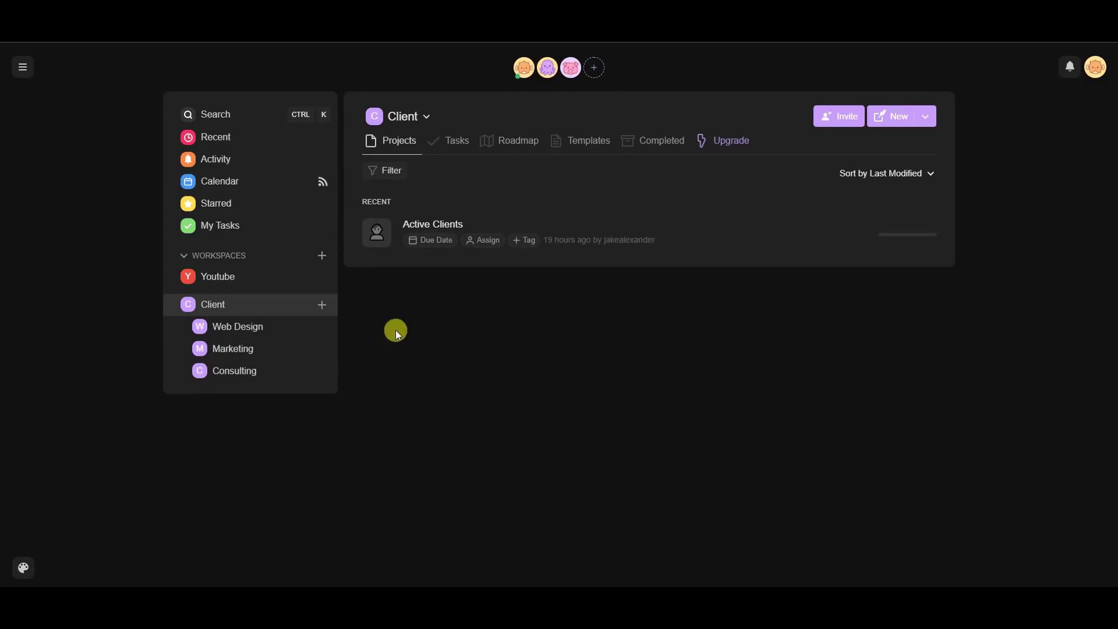
pyautogui.click(283, 289)
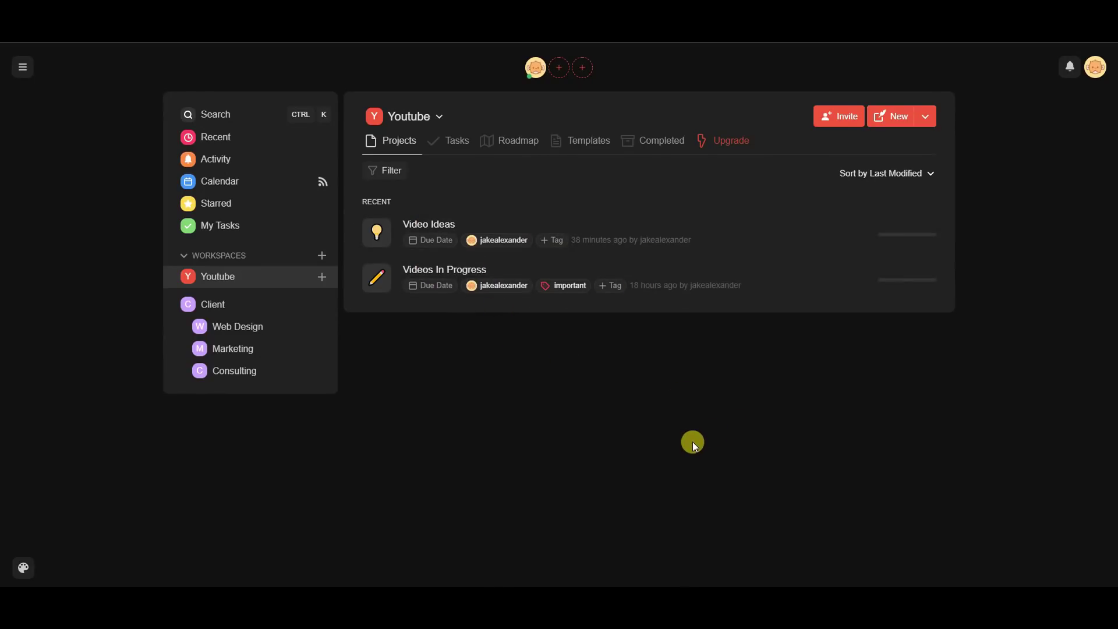
pyautogui.click(259, 298)
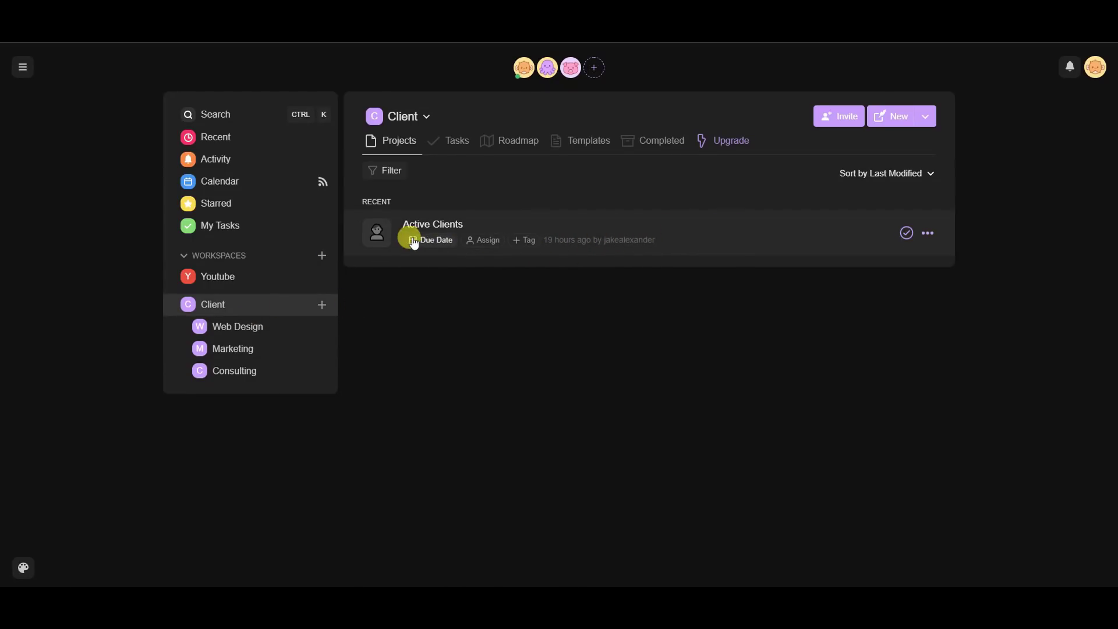
# - Open Active Clients and set its due date to April 7, leaving it unassigned
pyautogui.click(648, 233)
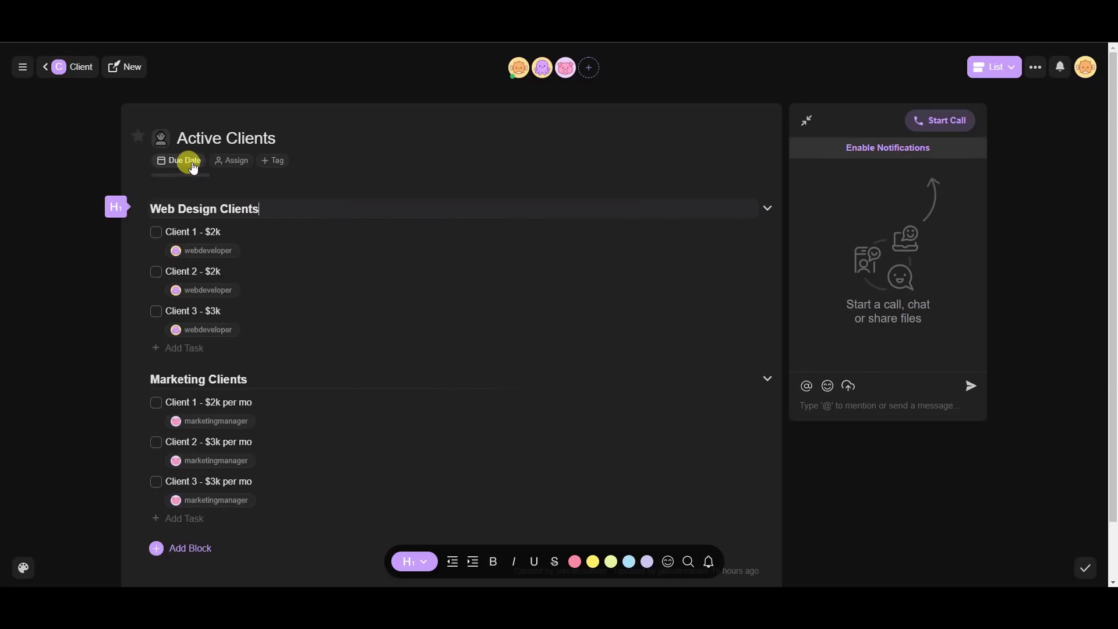
pyautogui.click(190, 163)
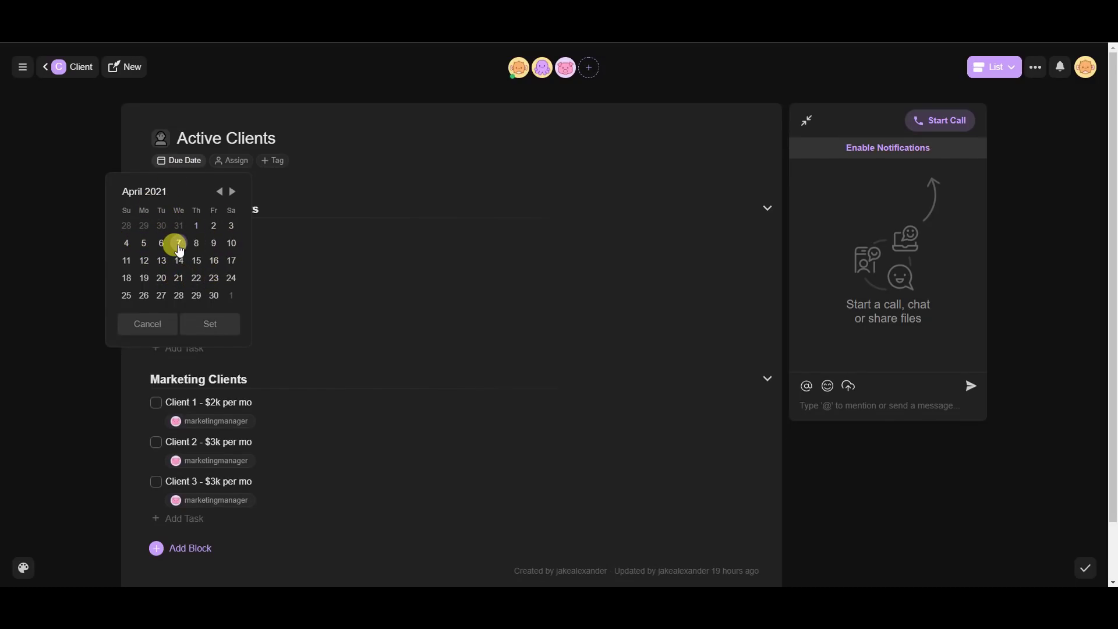
pyautogui.click(180, 247)
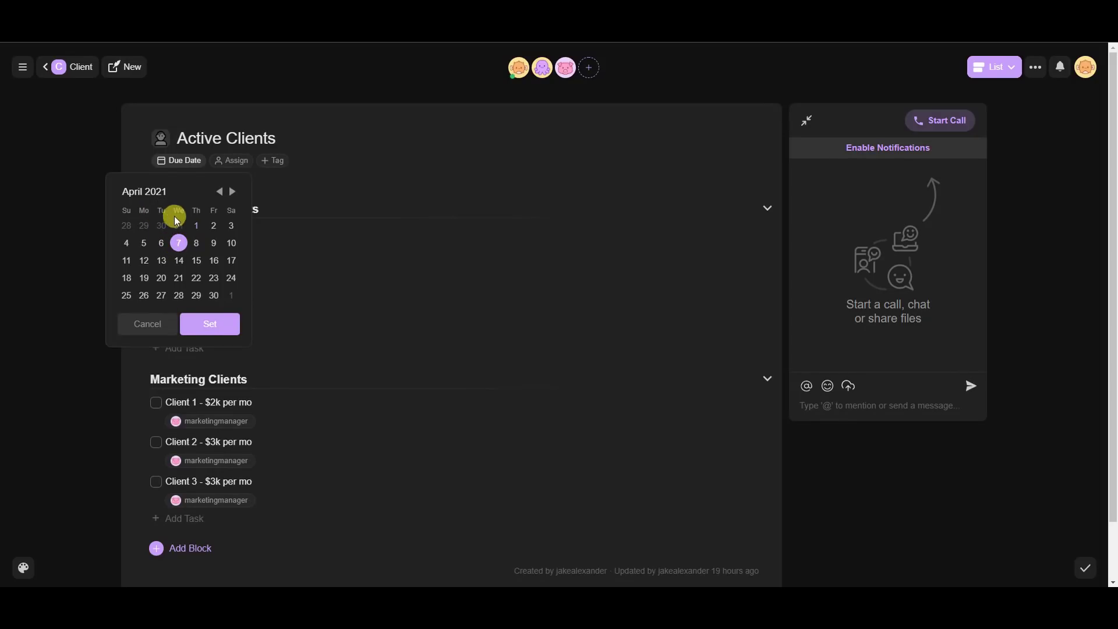
pyautogui.click(185, 325)
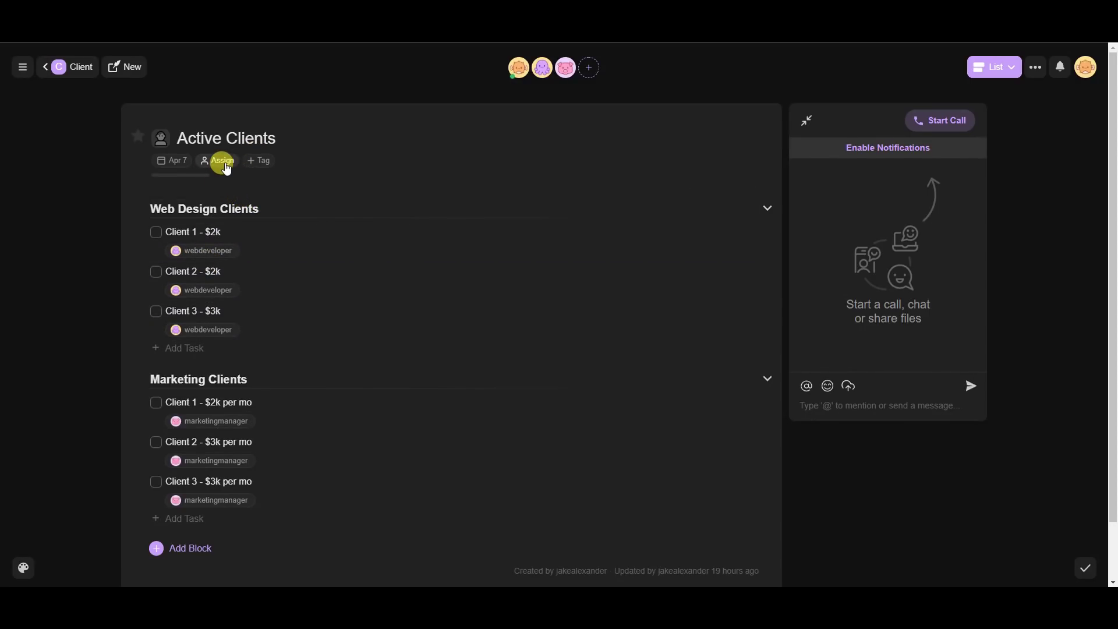
pyautogui.click(226, 166)
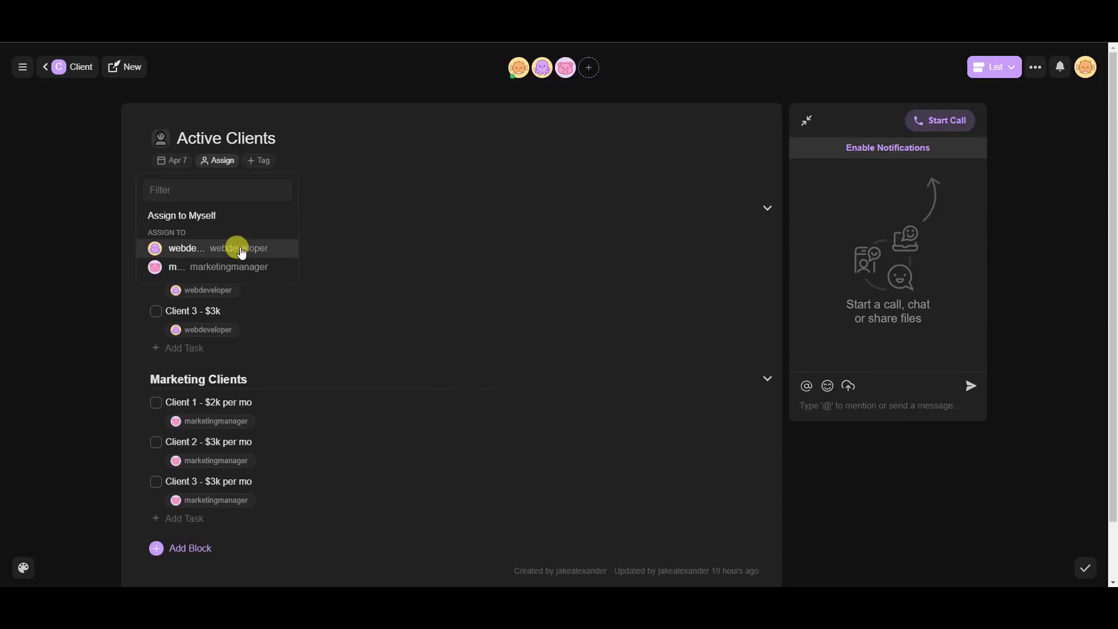
pyautogui.click(320, 183)
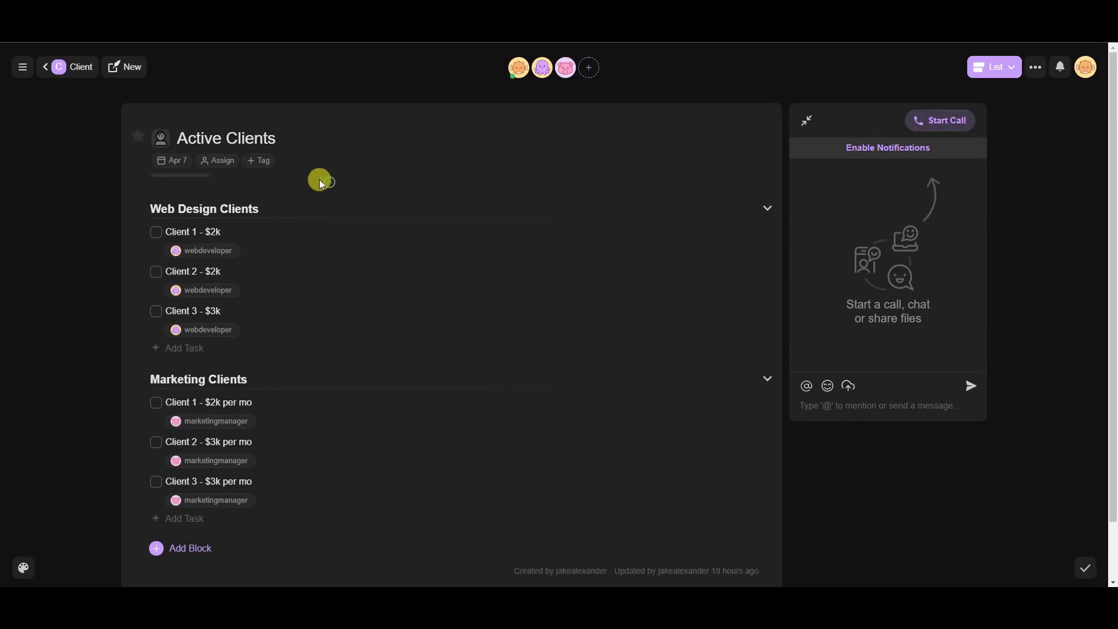
pyautogui.click(260, 163)
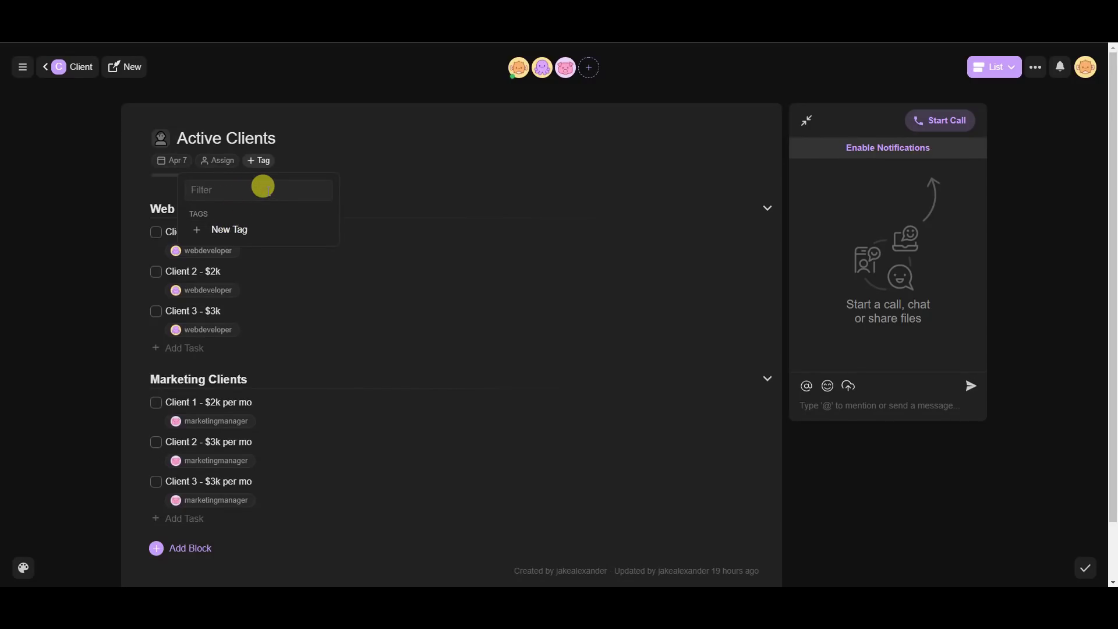
# - Create a red tag named 'urgent' and apply it to Active Clients
pyautogui.click(213, 232)
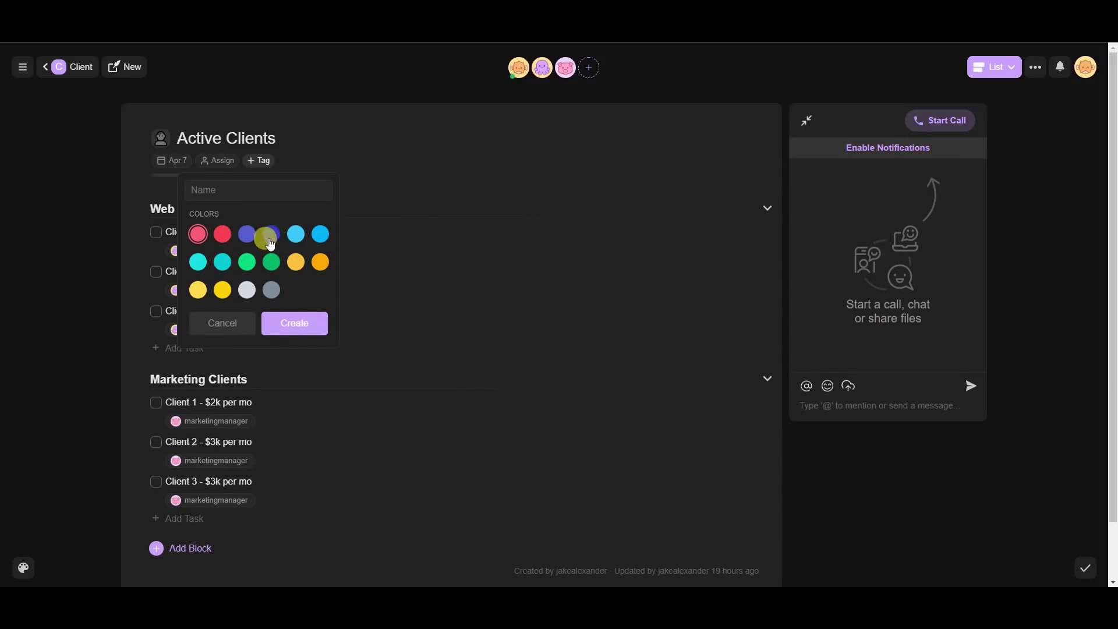
pyautogui.click(223, 234)
pyautogui.click(236, 187)
pyautogui.write('urgent')
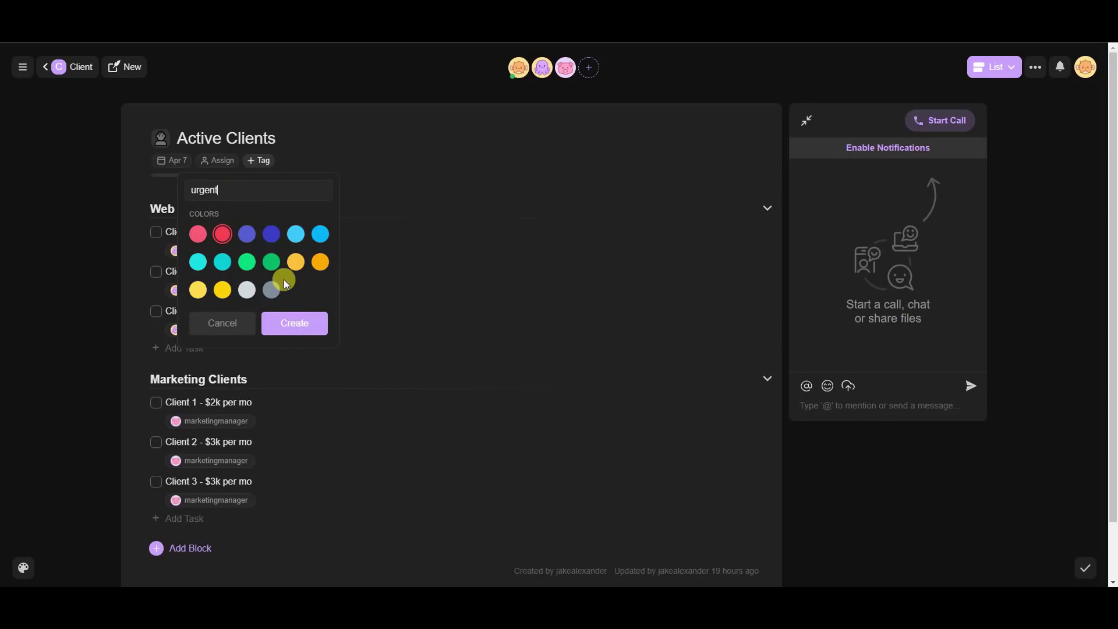
pyautogui.click(286, 324)
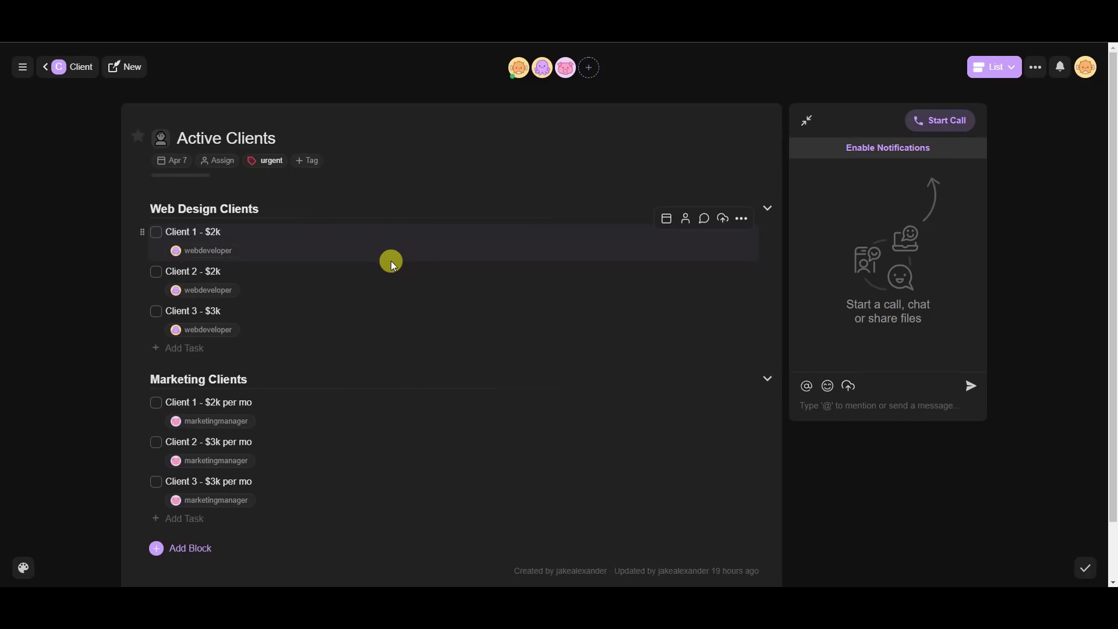
pyautogui.scroll(-1, 391, 263)
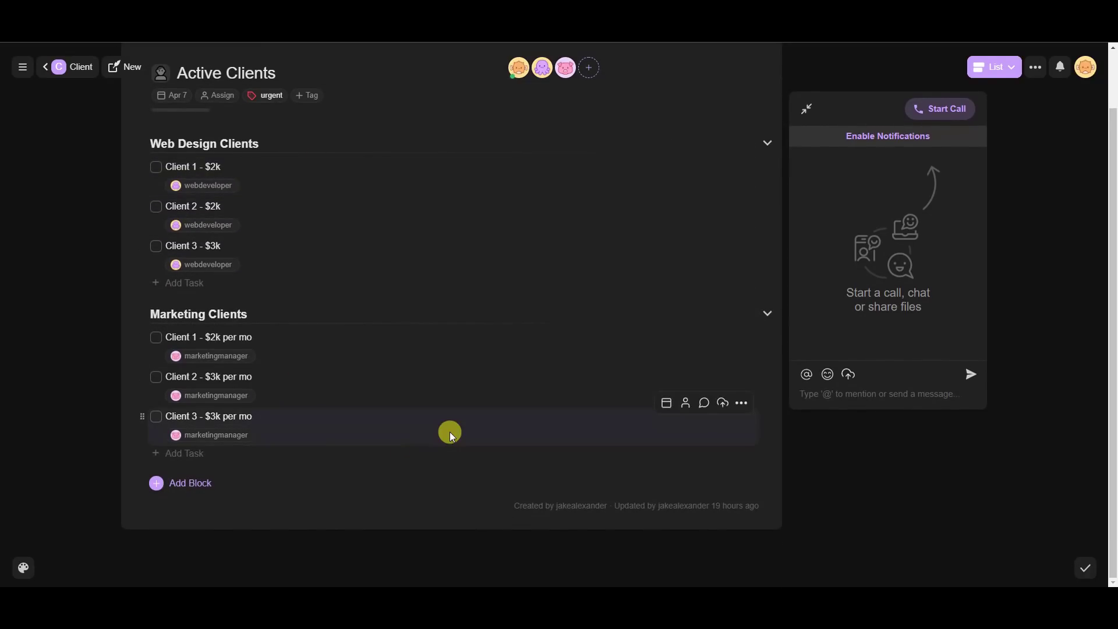
# - Add Check, Bullet, Number and Paragraph blocks below Marketing Clients
pyautogui.click(166, 483)
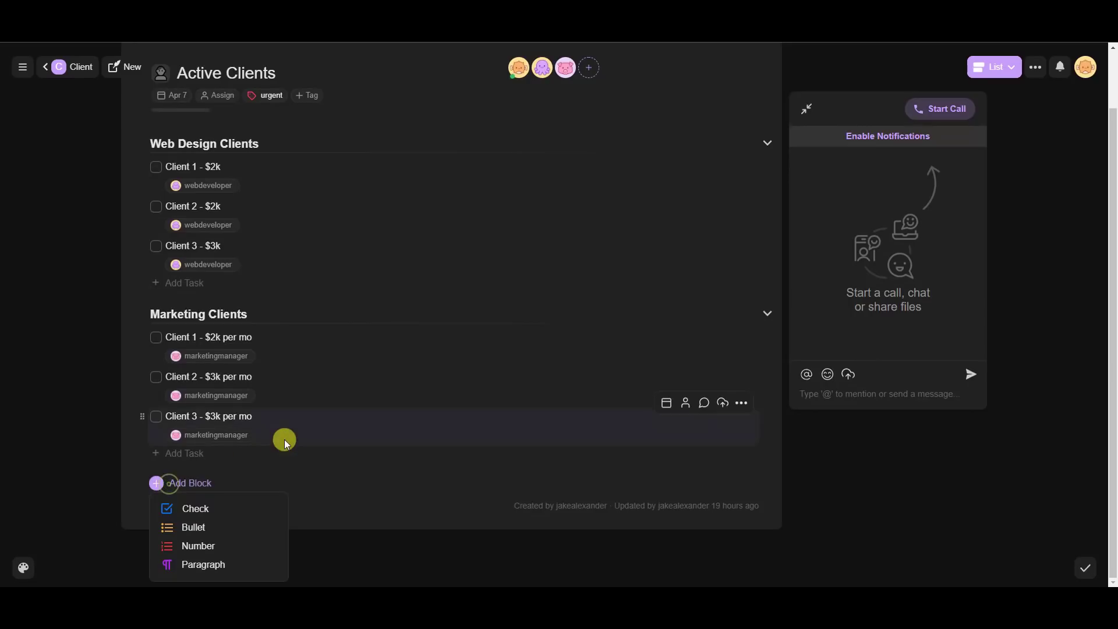
pyautogui.click(219, 508)
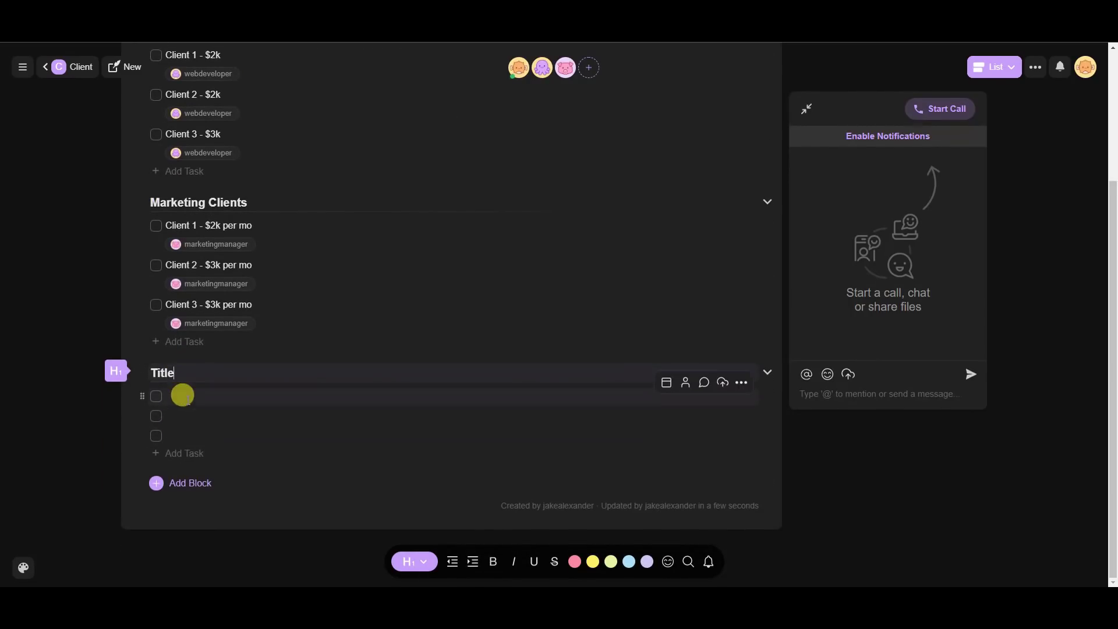
pyautogui.click(191, 486)
pyautogui.click(206, 527)
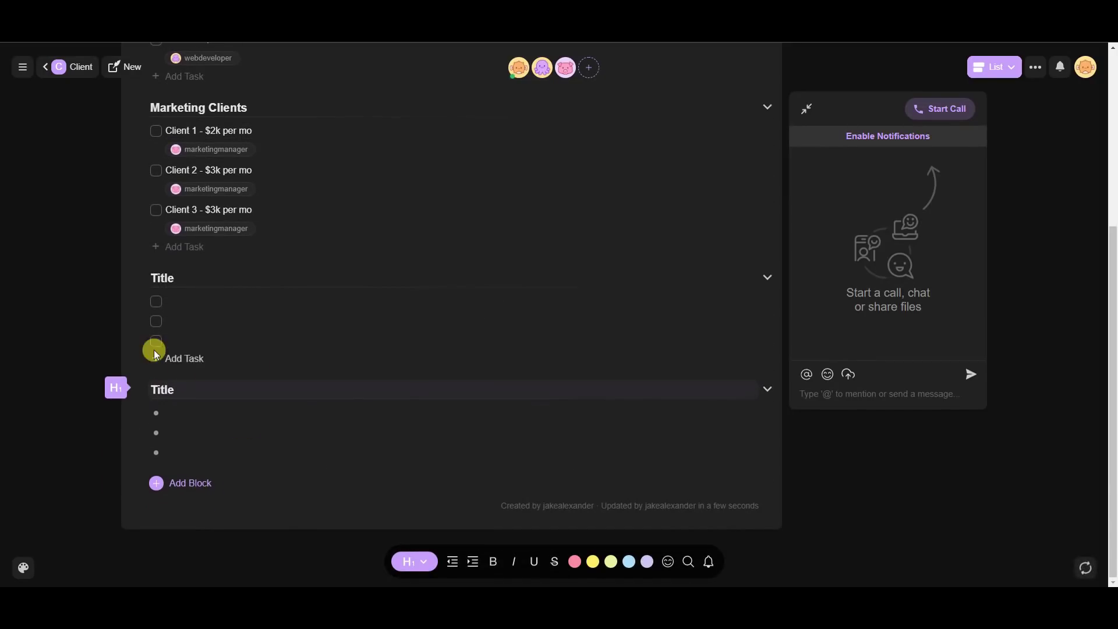
pyautogui.click(210, 476)
pyautogui.click(235, 543)
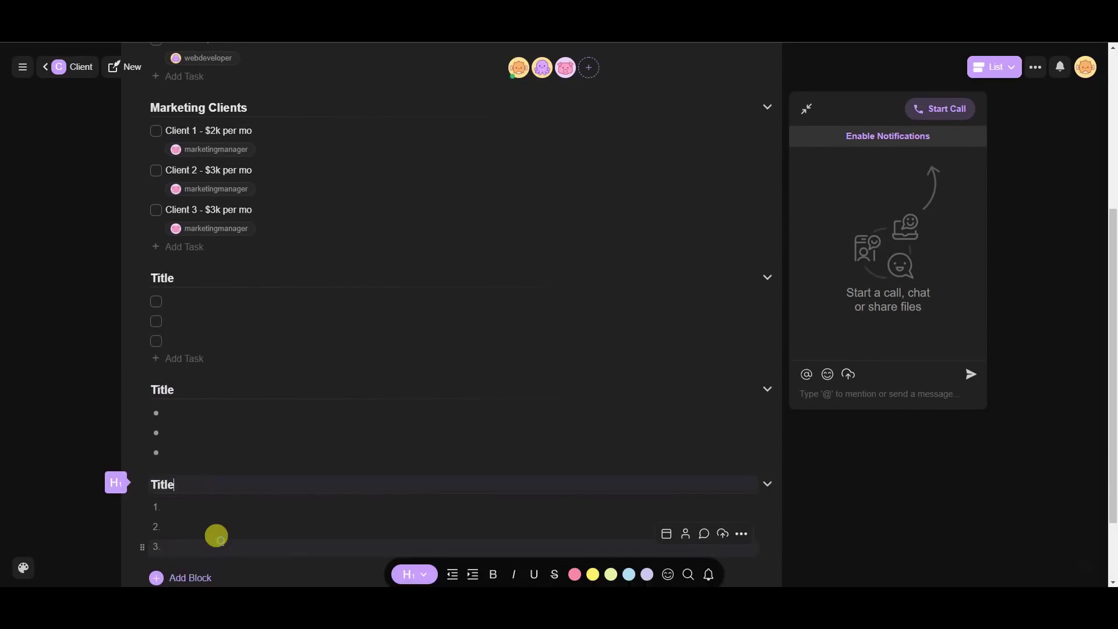
pyautogui.click(204, 478)
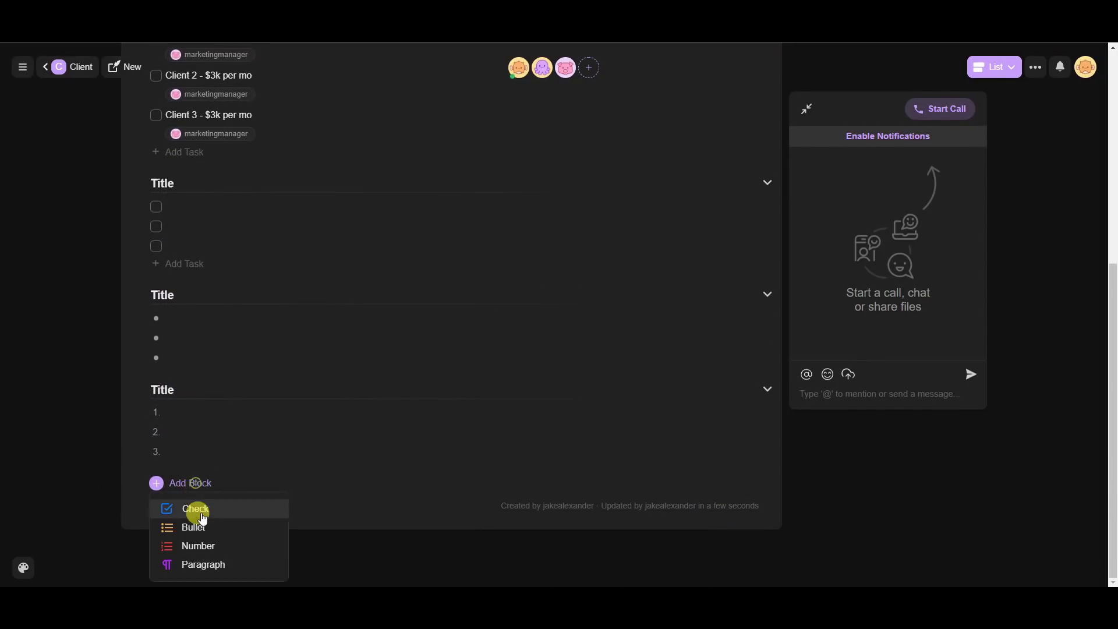
pyautogui.click(206, 564)
pyautogui.scroll(1, 274, 462)
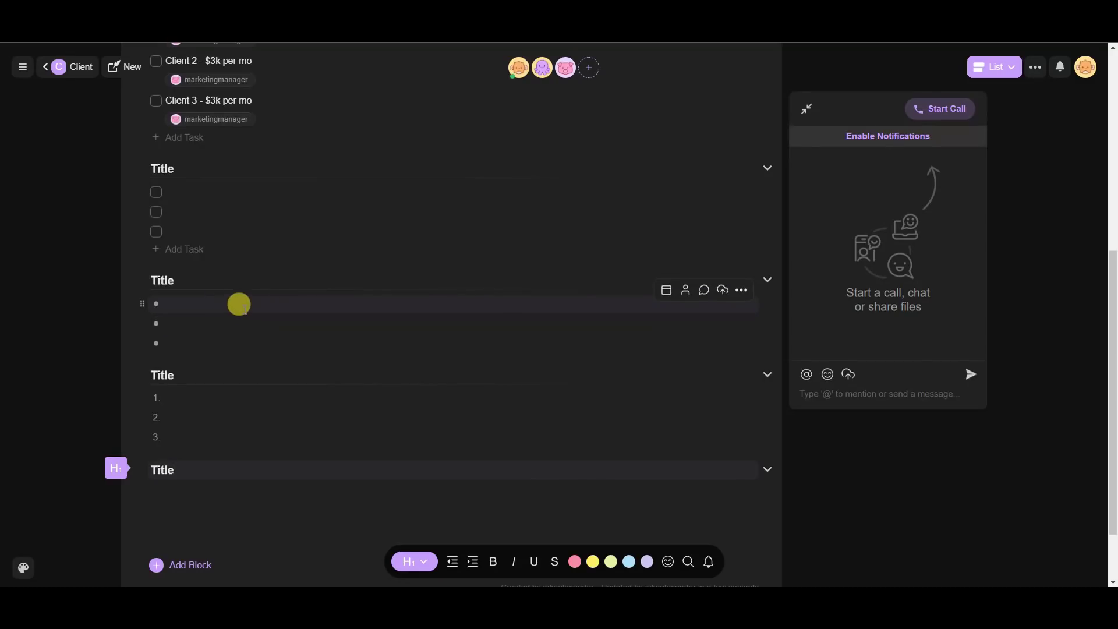
pyautogui.scroll(1, 250, 338)
pyautogui.scroll(-1, 248, 349)
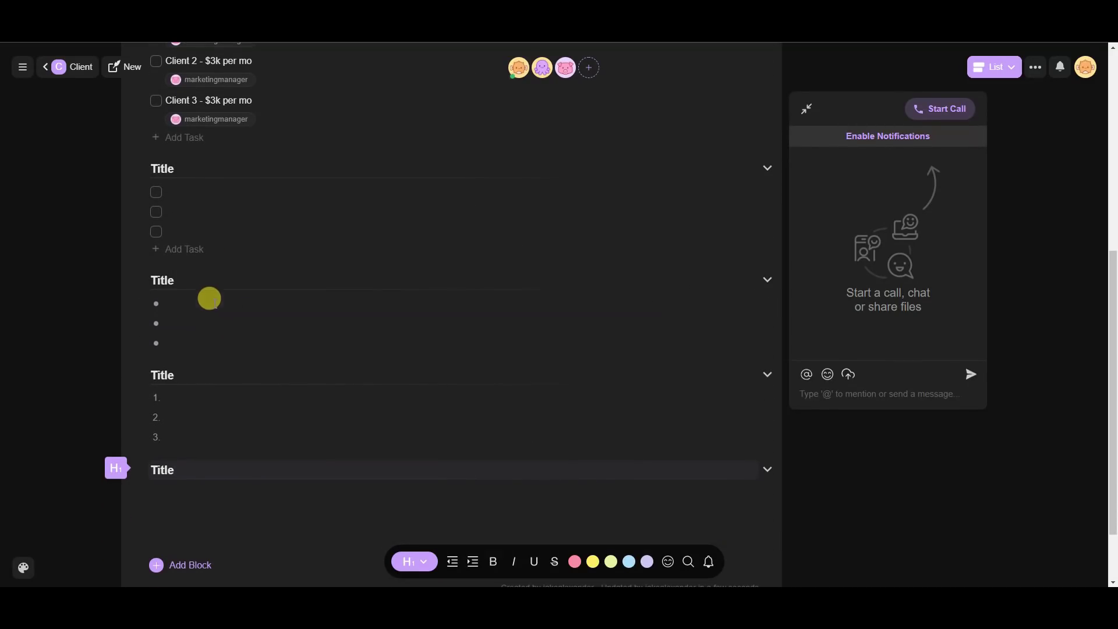
# - Replace the first new checklist heading's 'Title' with 'Example text'
pyautogui.doubleClick(178, 166)
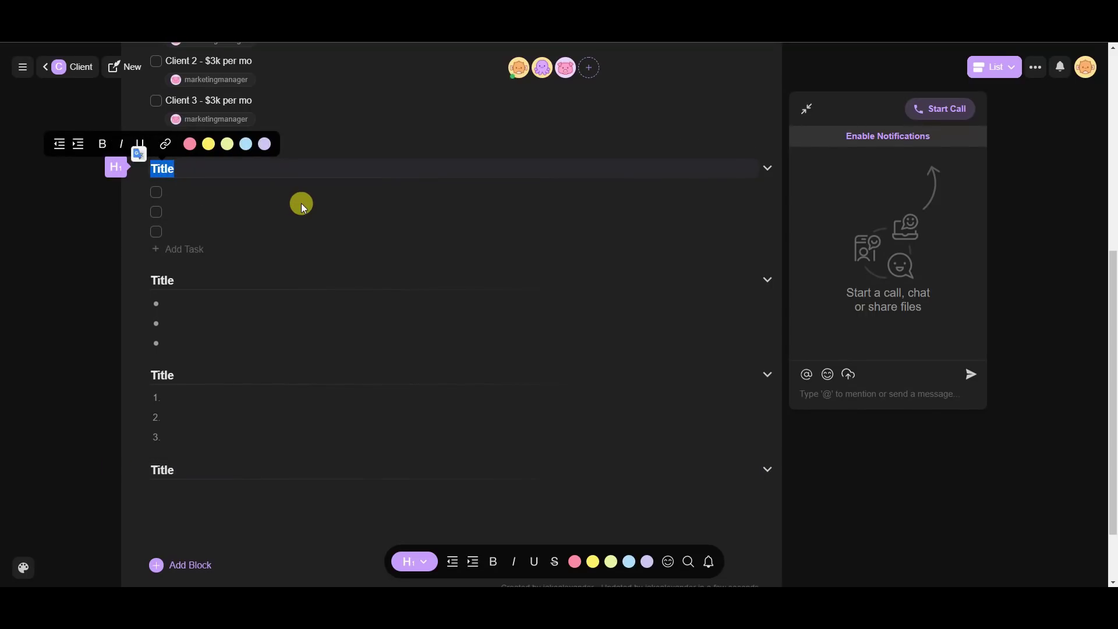
pyautogui.write('E')
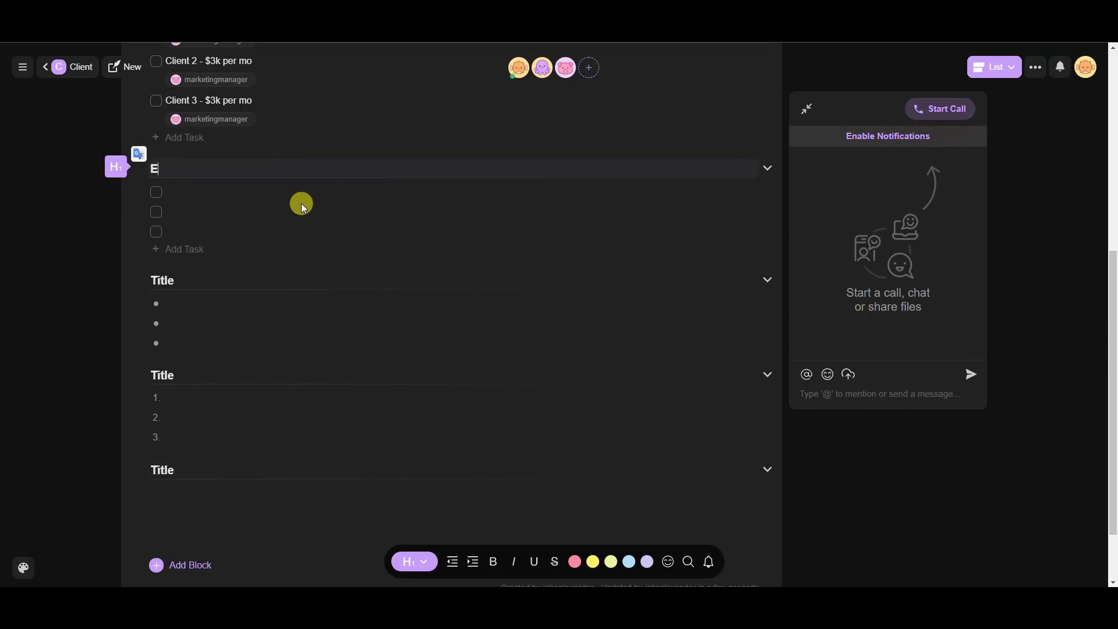
pyautogui.write('xample text')
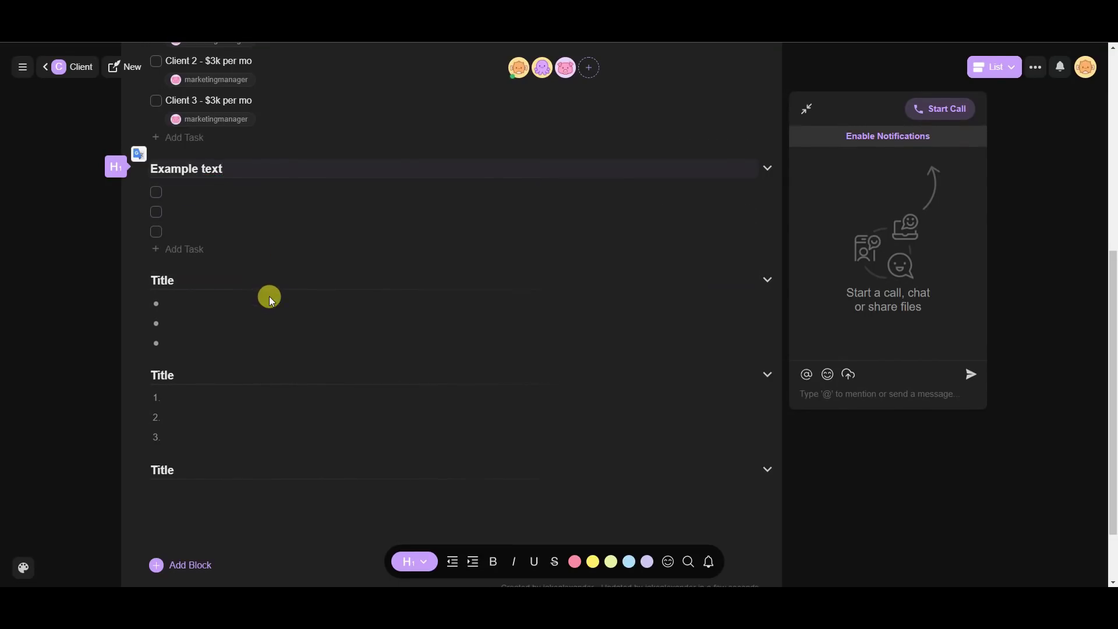
pyautogui.scroll(2, 268, 304)
pyautogui.scroll(2, 269, 304)
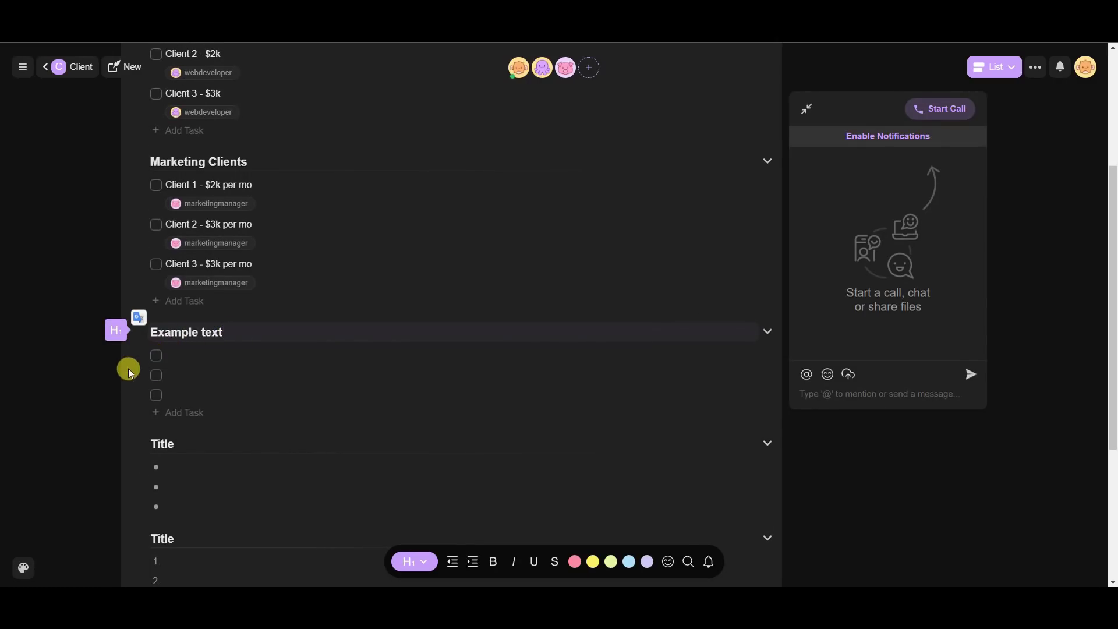
pyautogui.click(89, 380)
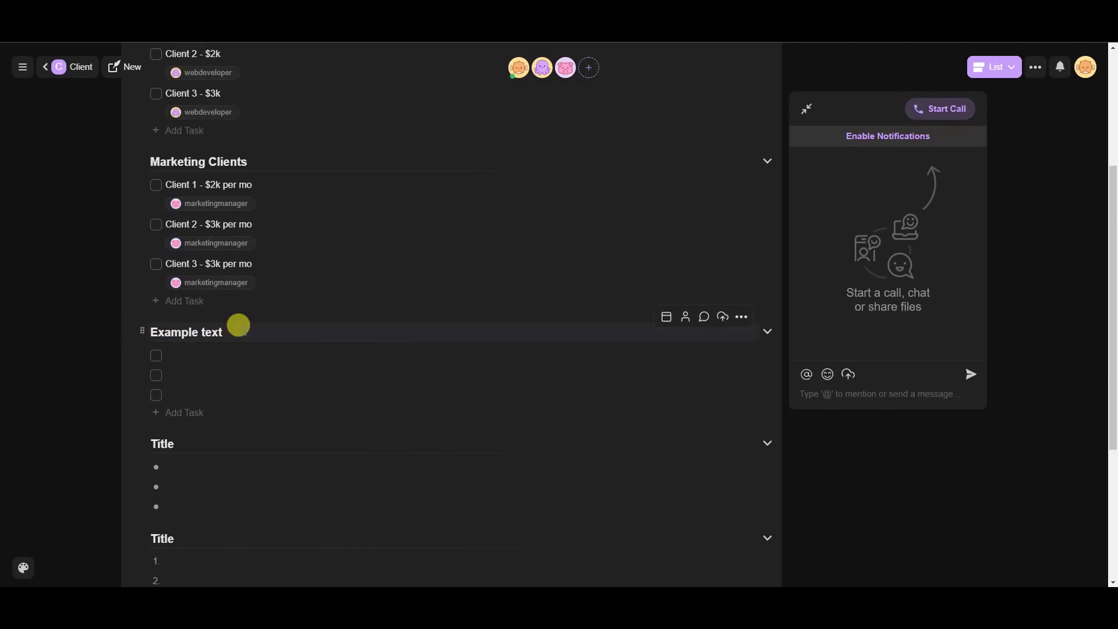
# - Retype the checklist heading so it reads 'type something'
pyautogui.tripleClick(239, 331)
pyautogui.write('Ex')
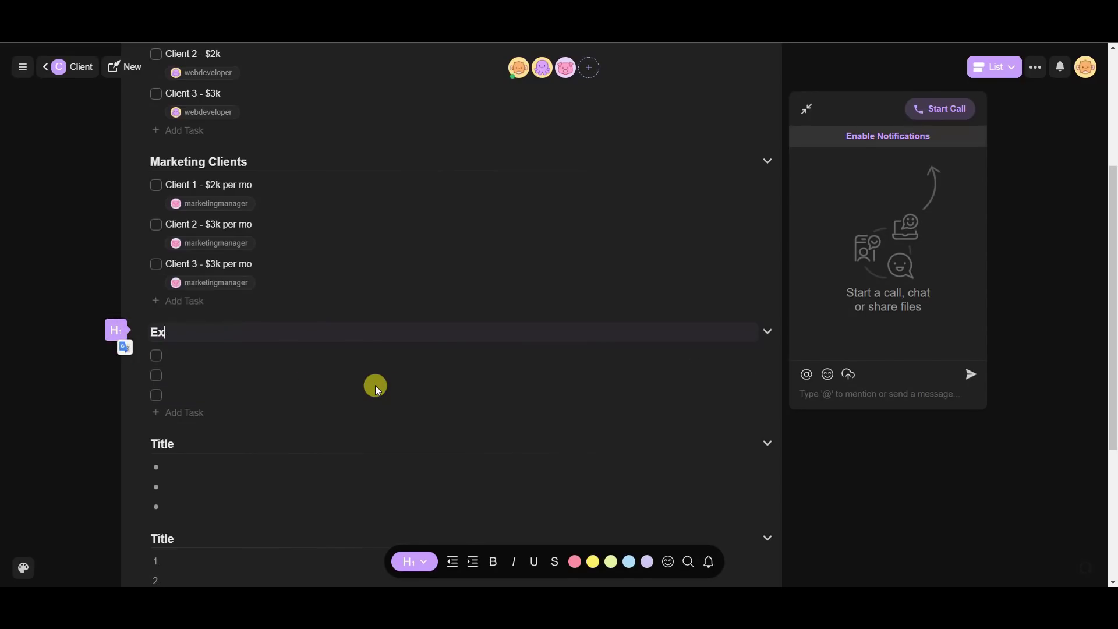
pyautogui.write('pe something')
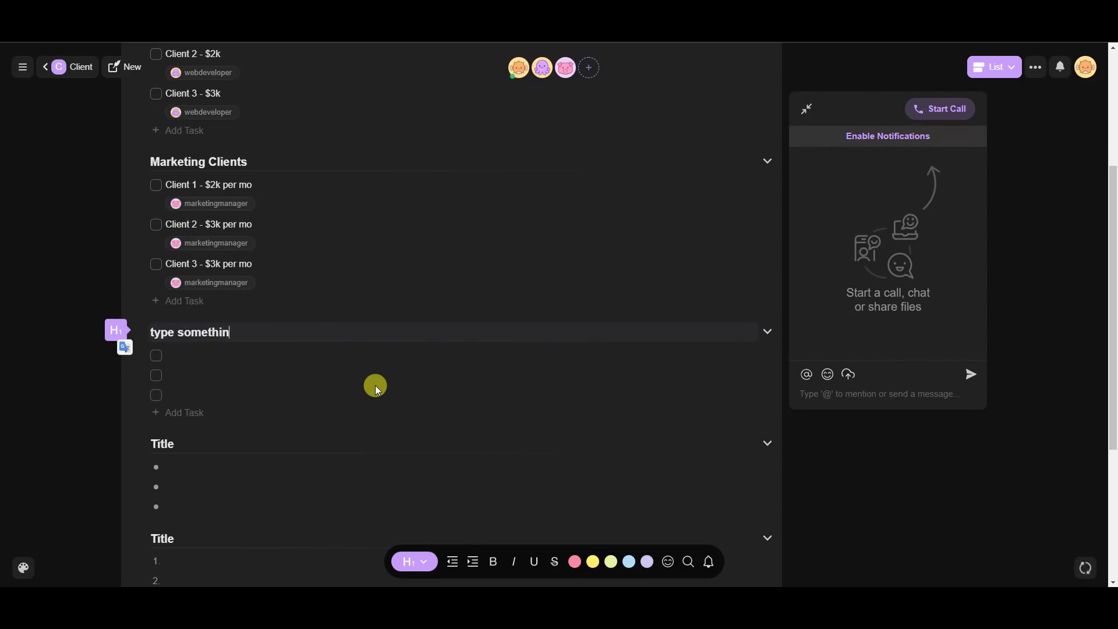
pyautogui.click(62, 412)
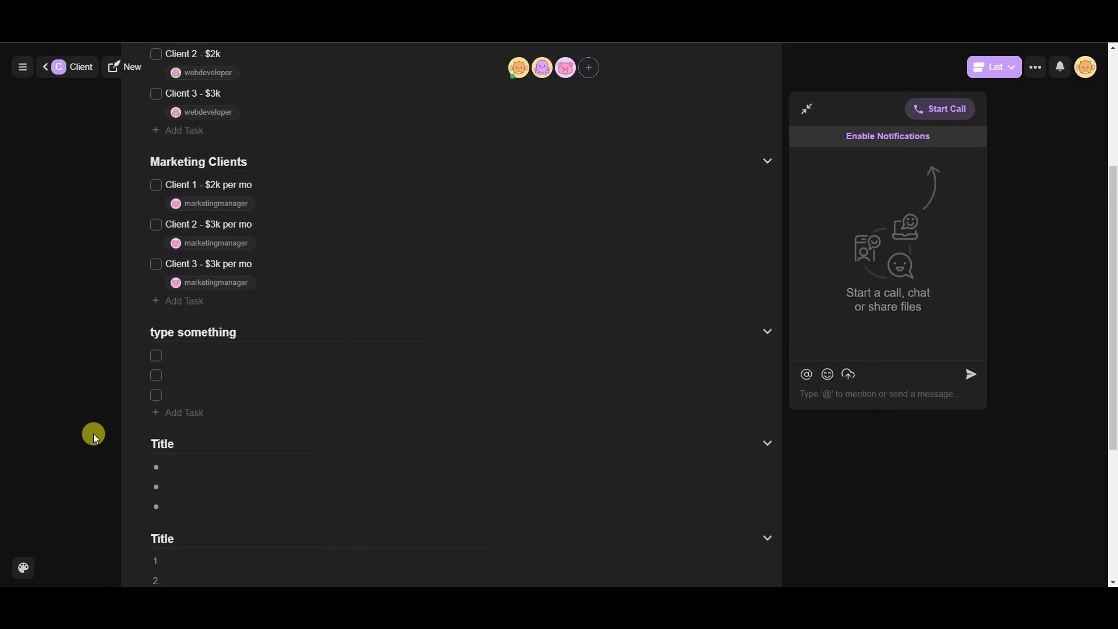
# - Add a new bullet indented under the second bullet of the Title list
pyautogui.click(199, 461)
pyautogui.click(220, 354)
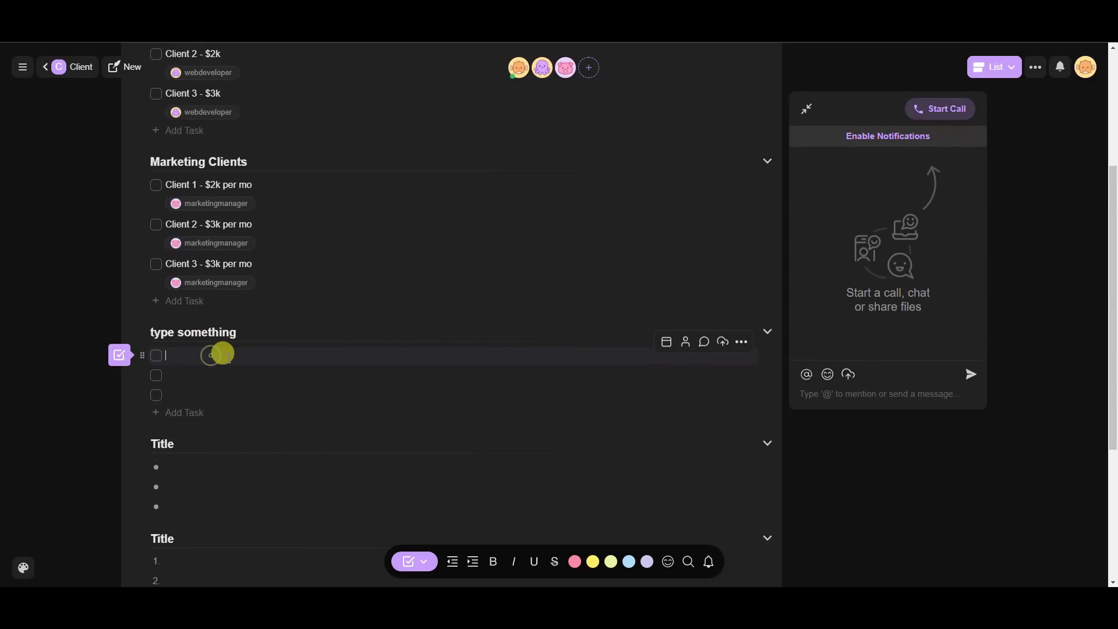
pyautogui.click(198, 464)
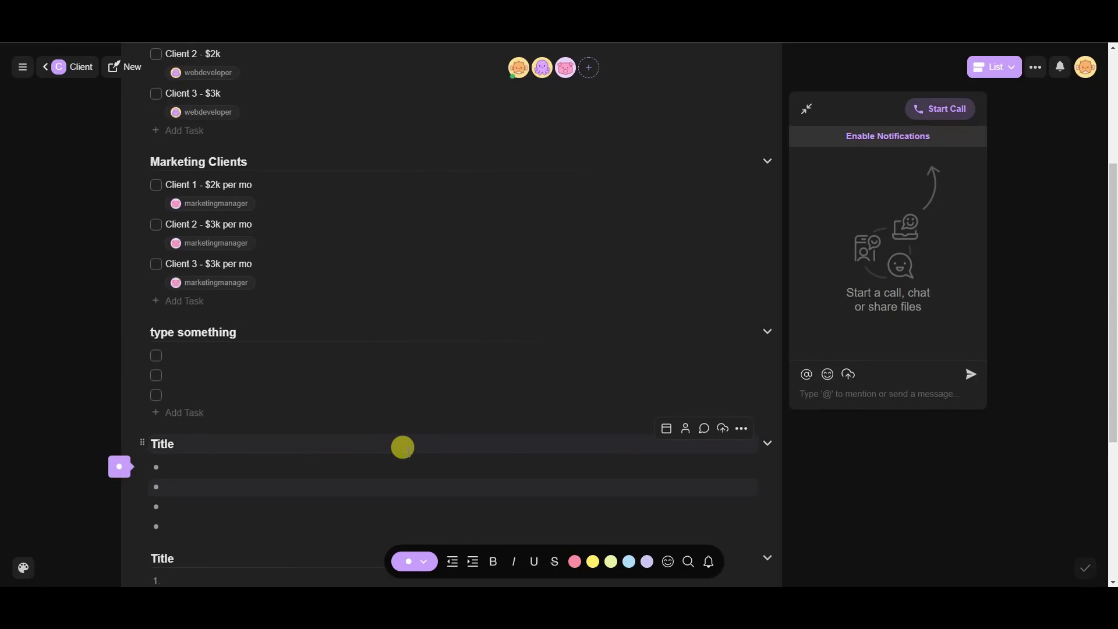
pyautogui.scroll(-3, 401, 446)
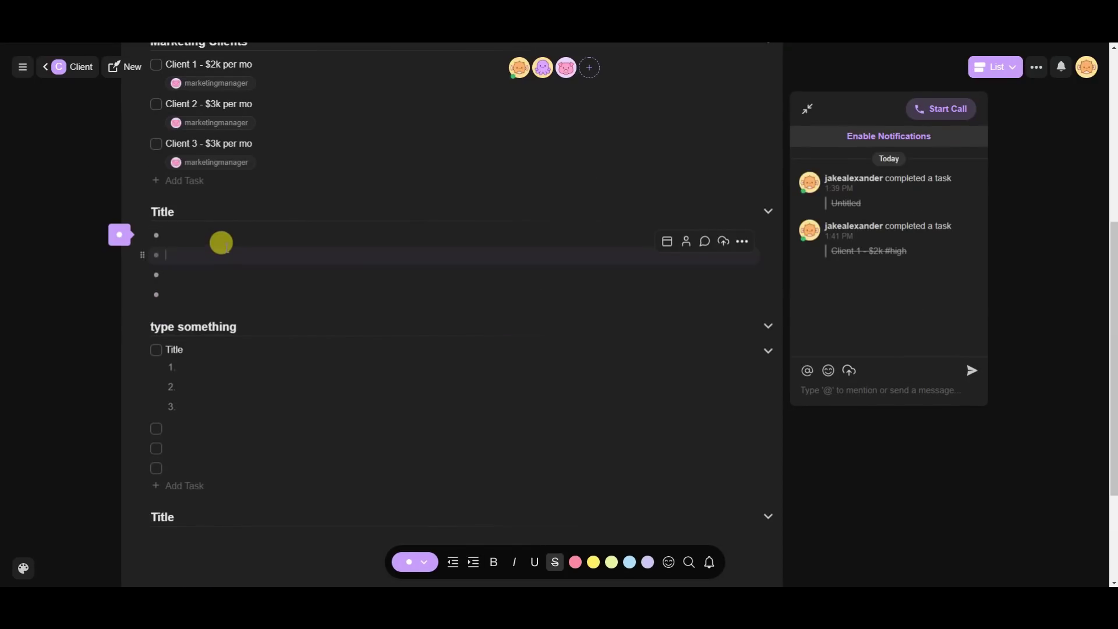
pyautogui.press('Return')
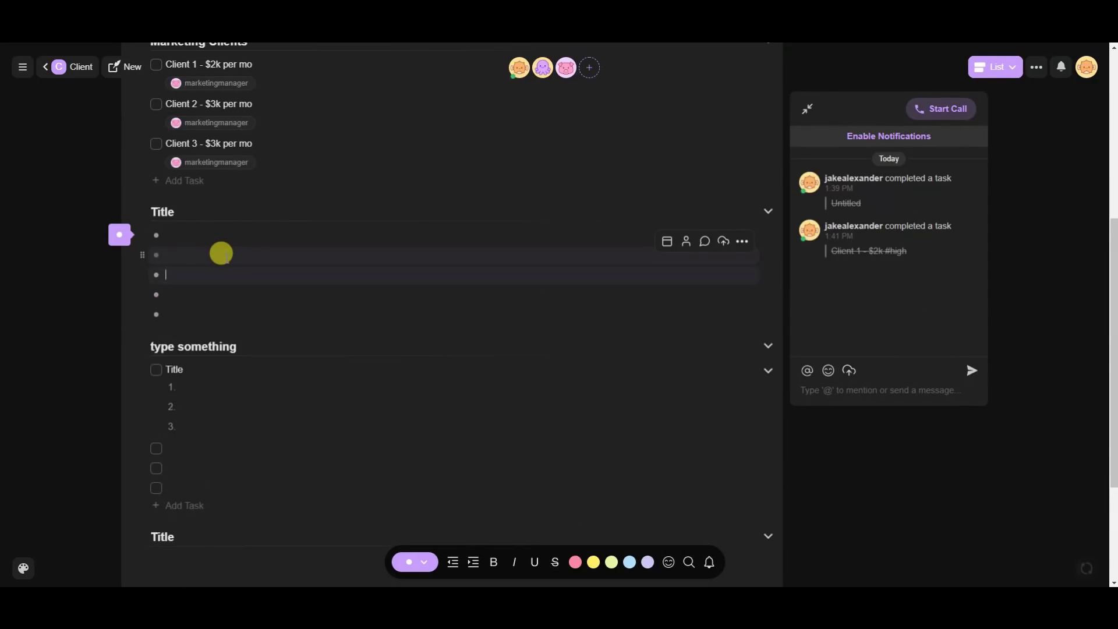
pyautogui.press('Tab')
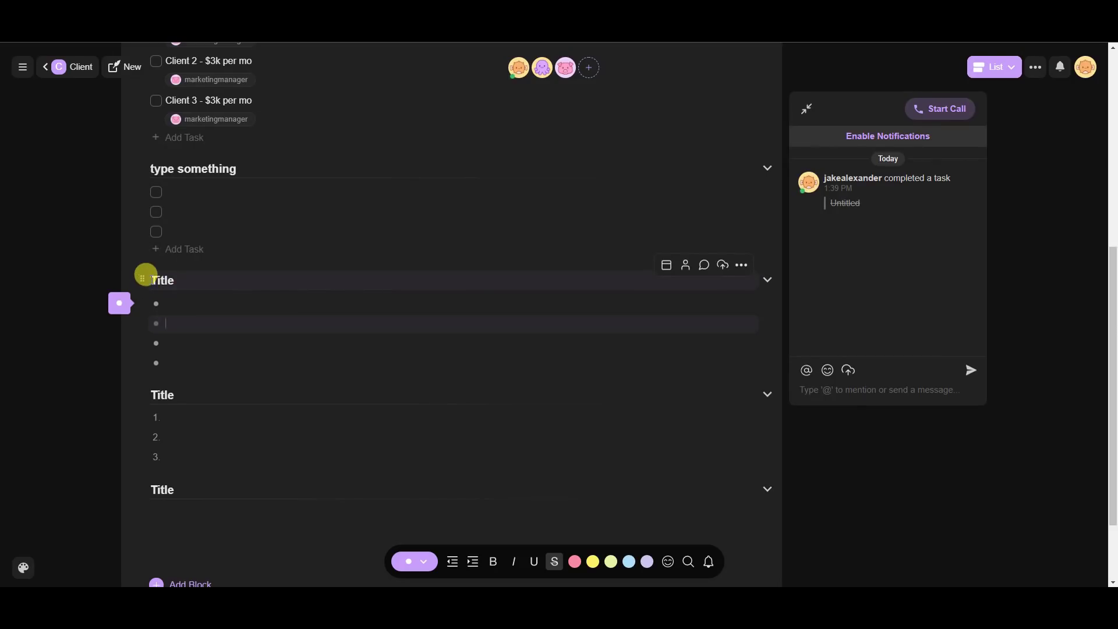
# - Drag the numbered Title block into 'type something' and the bullet Title block above it
pyautogui.moveTo(141, 278); pyautogui.dragTo(138, 177)
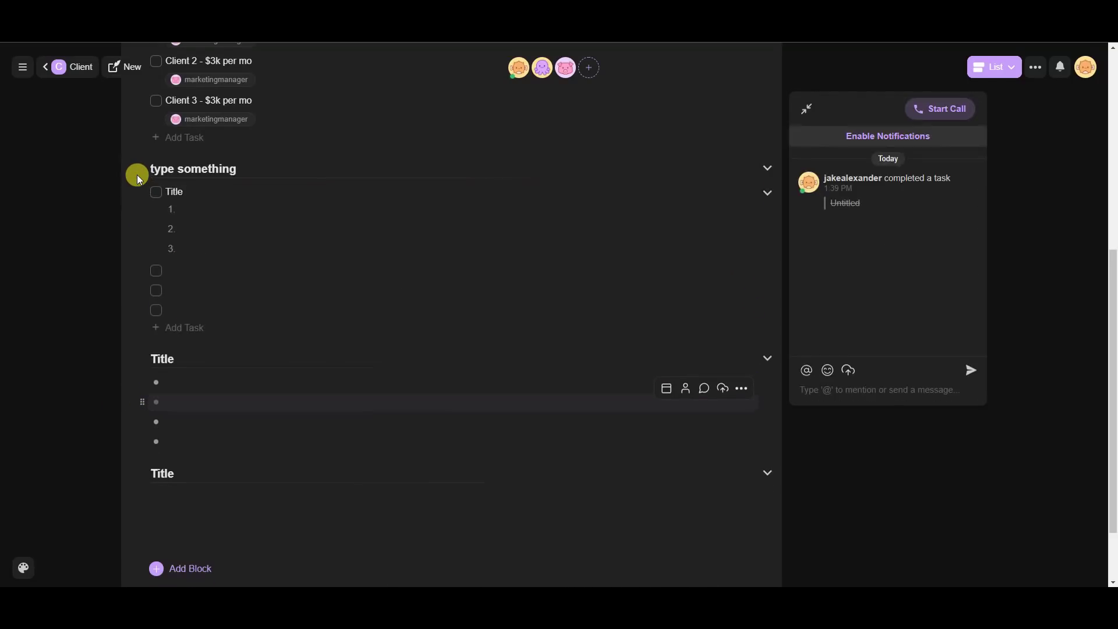
pyautogui.scroll(-1, 211, 490)
pyautogui.scroll(2, 211, 489)
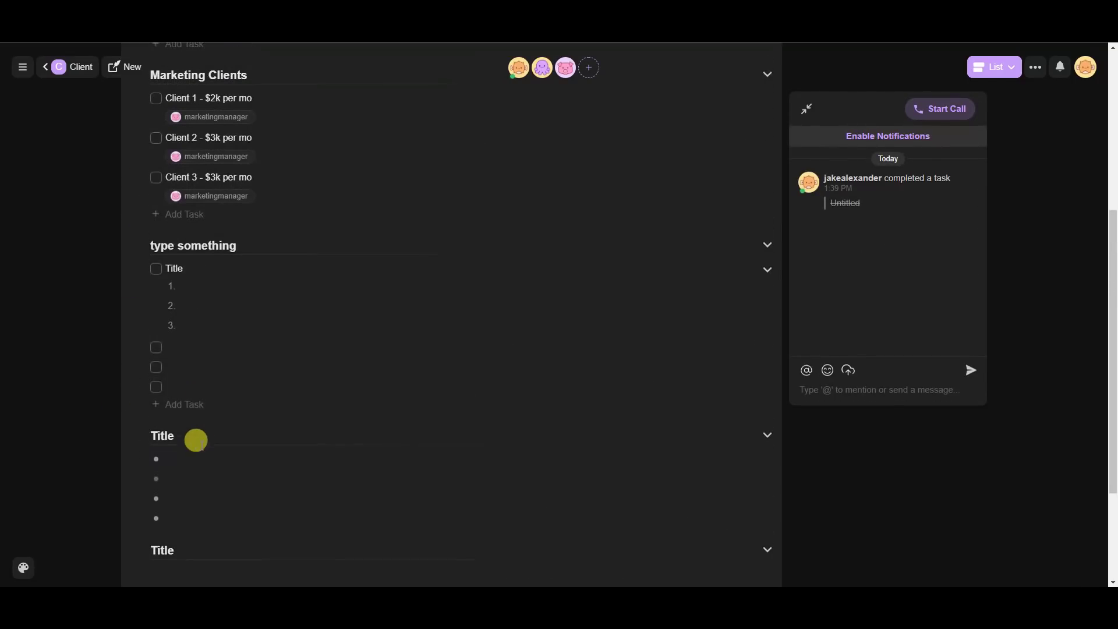
pyautogui.moveTo(137, 439); pyautogui.dragTo(149, 327)
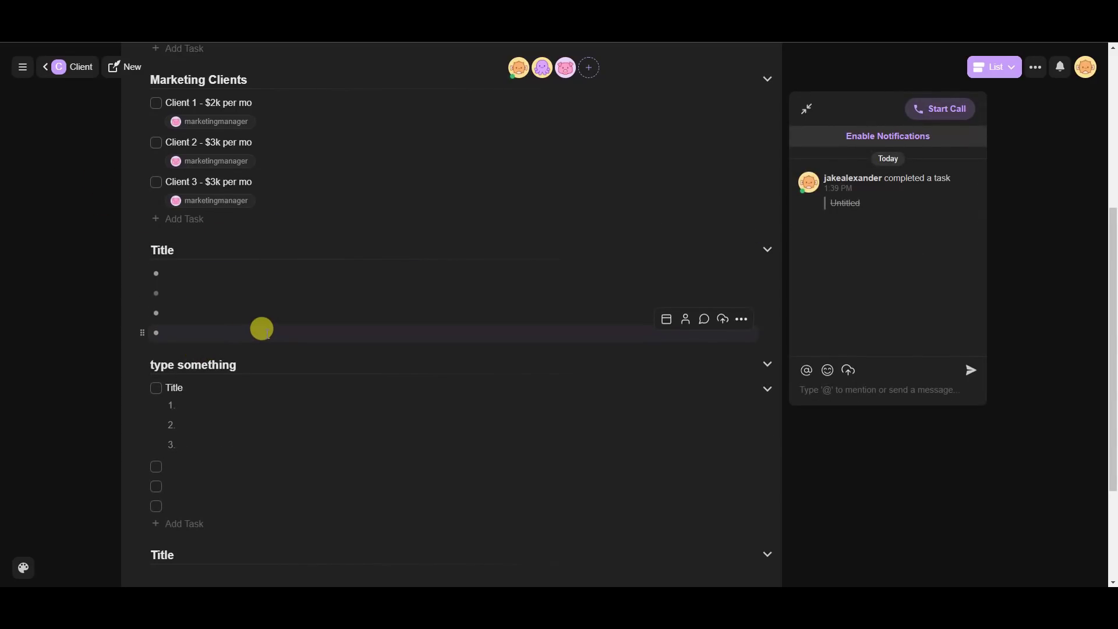
pyautogui.scroll(1, 254, 336)
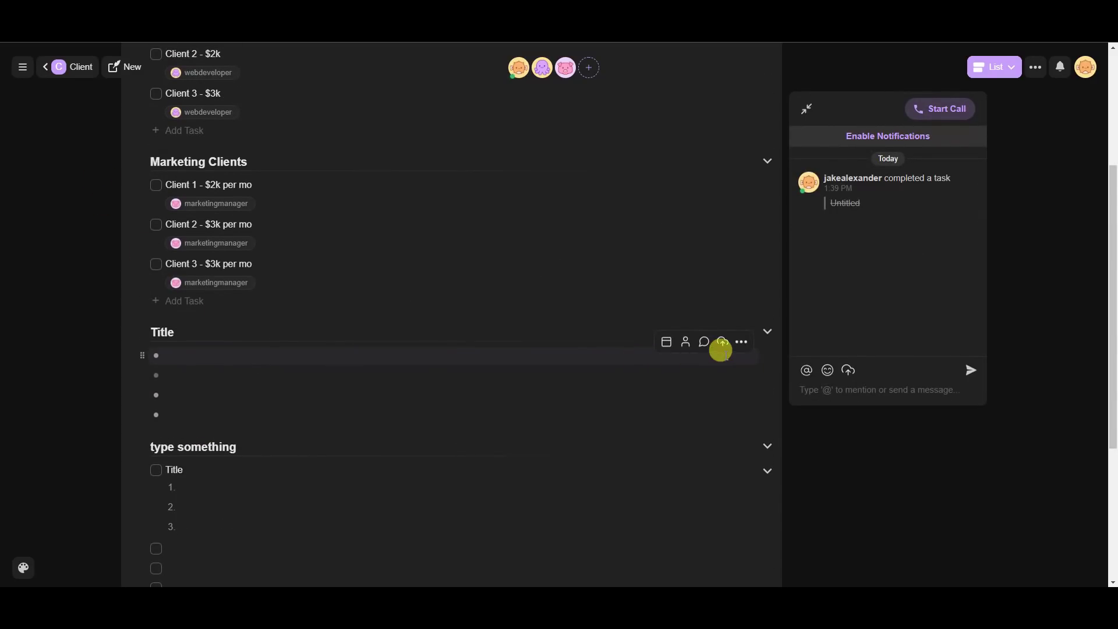
# - Add another bullet to the Title bullet list, indented one level
pyautogui.click(382, 355)
pyautogui.press('Return')
pyautogui.press('Tab')
pyautogui.scroll(-2, 499, 364)
pyautogui.scroll(-1, 494, 357)
pyautogui.scroll(1, 521, 302)
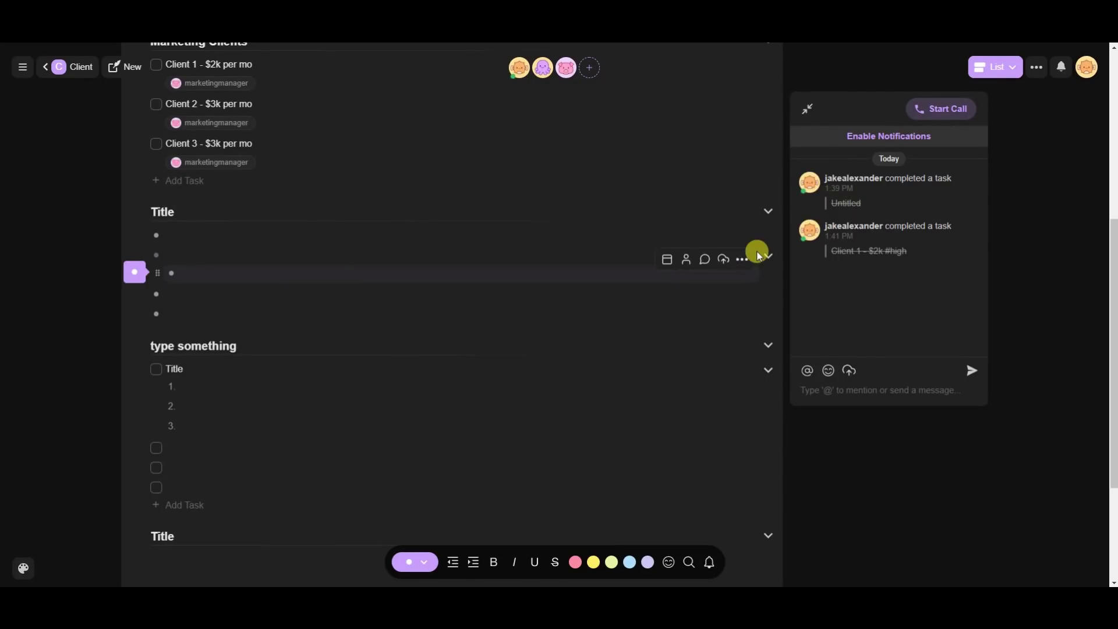
# - Fold the Title, numbered items, 'type something' and last Title sections closed
pyautogui.click(769, 214)
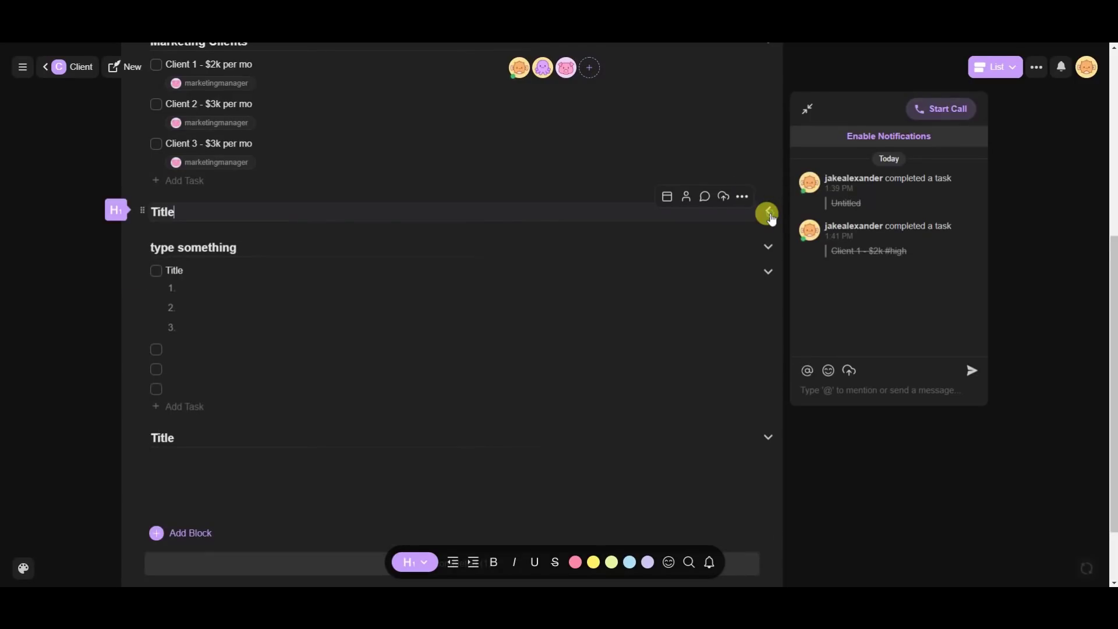
pyautogui.click(768, 271)
pyautogui.click(769, 247)
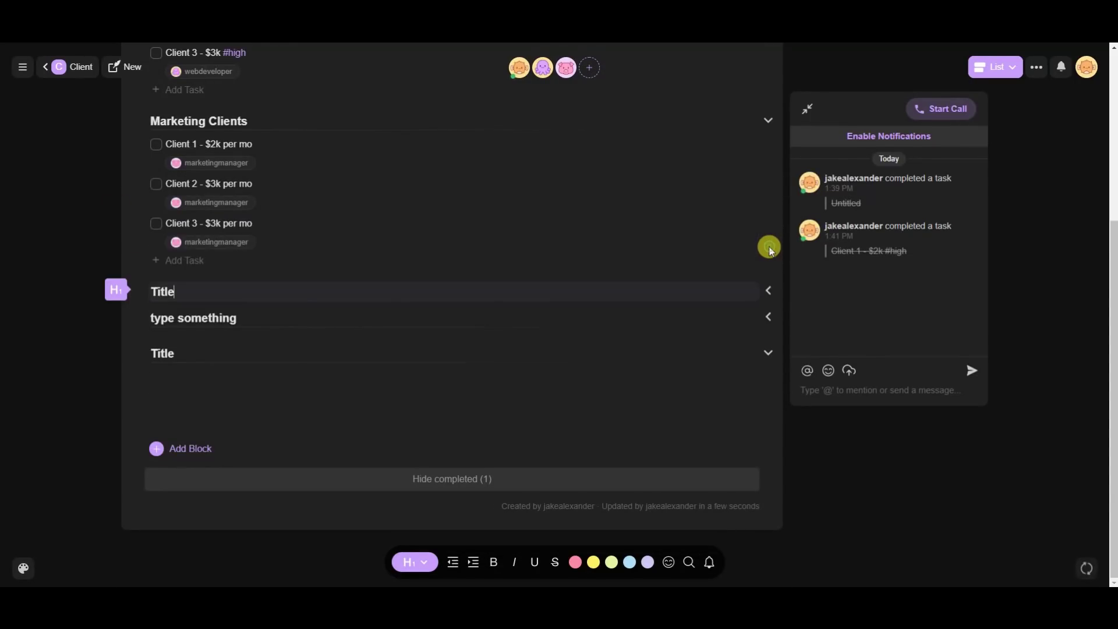
pyautogui.click(769, 353)
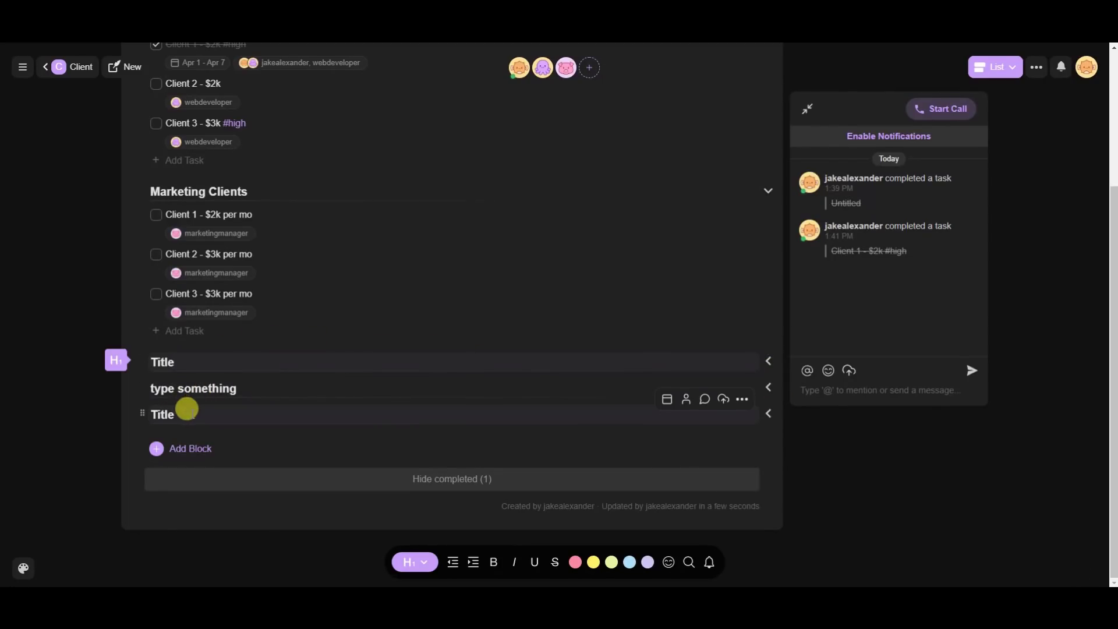
pyautogui.scroll(2, 247, 452)
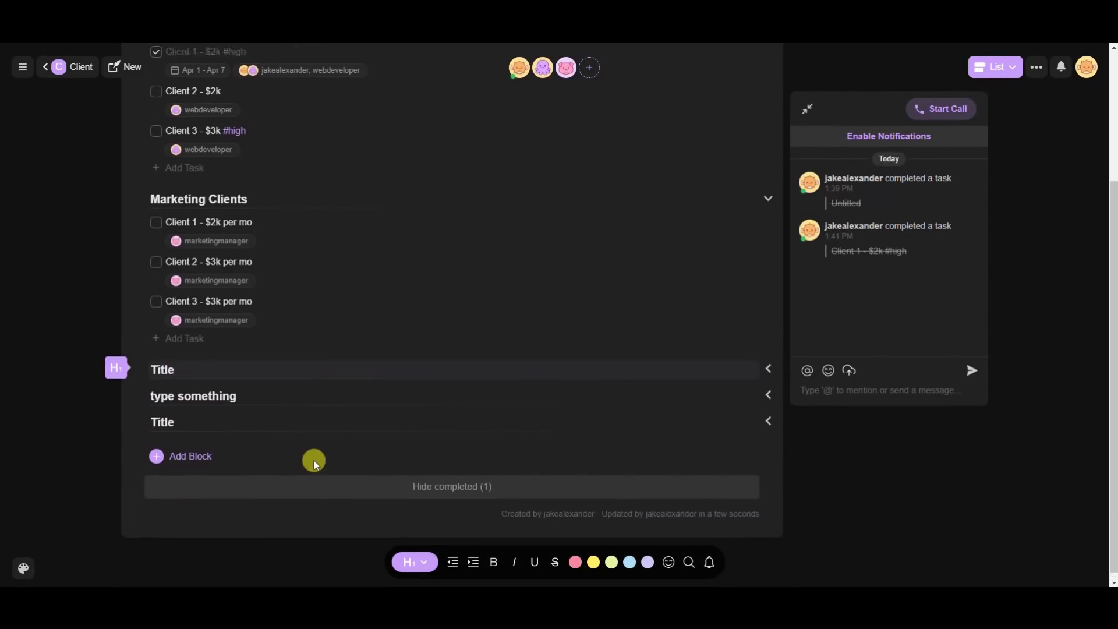
pyautogui.scroll(2, 318, 349)
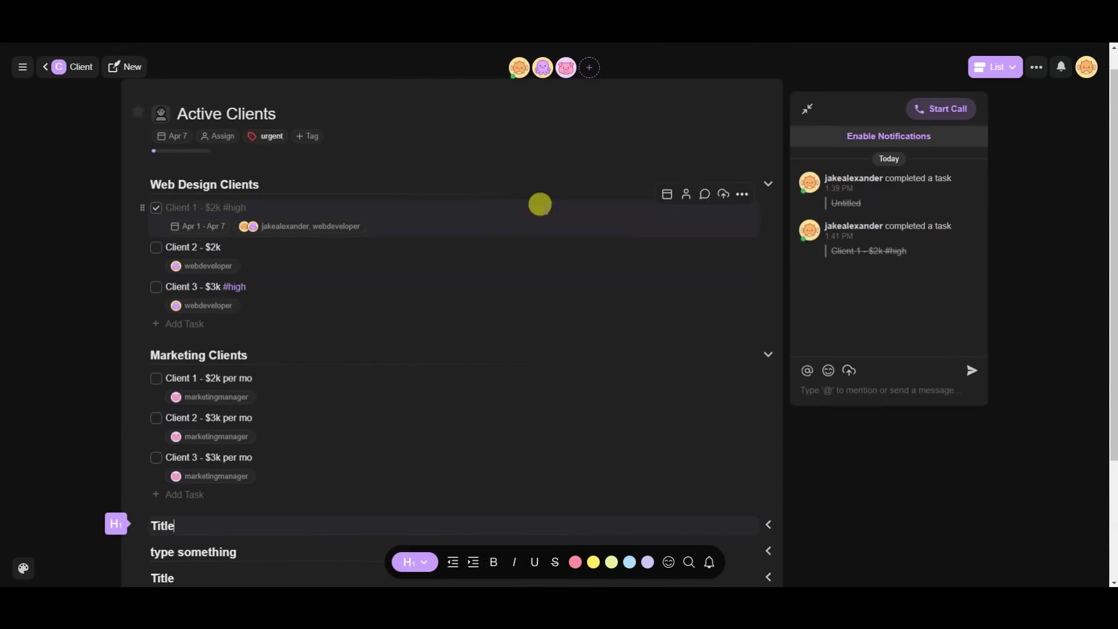
# - Collapse the Marketing Clients section, then expand it again
pyautogui.click(768, 354)
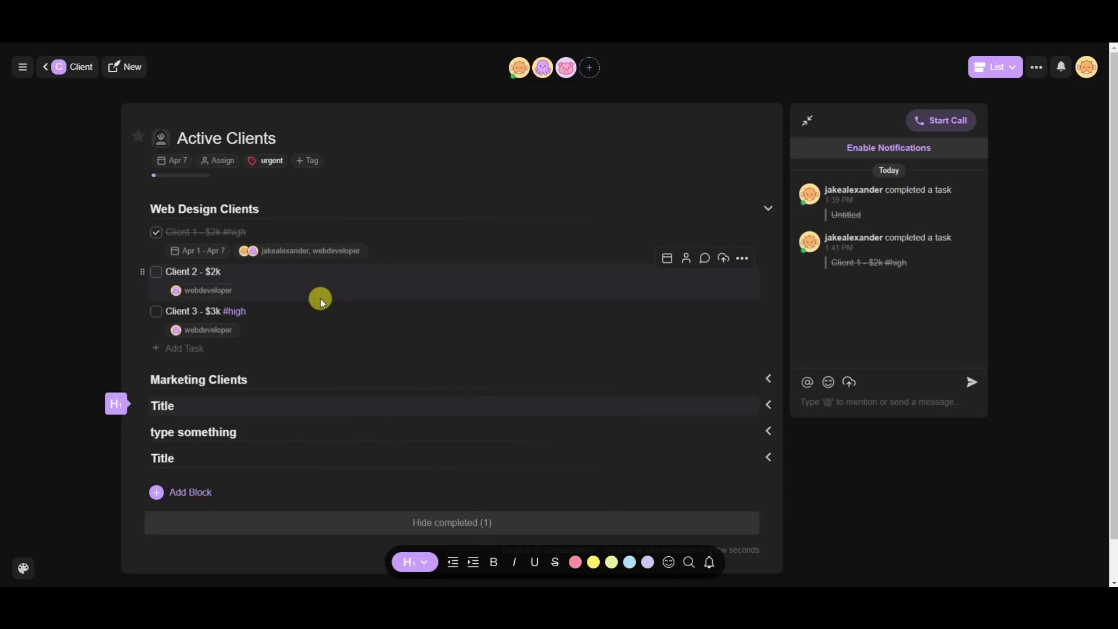
pyautogui.click(768, 379)
pyautogui.scroll(-2, 295, 392)
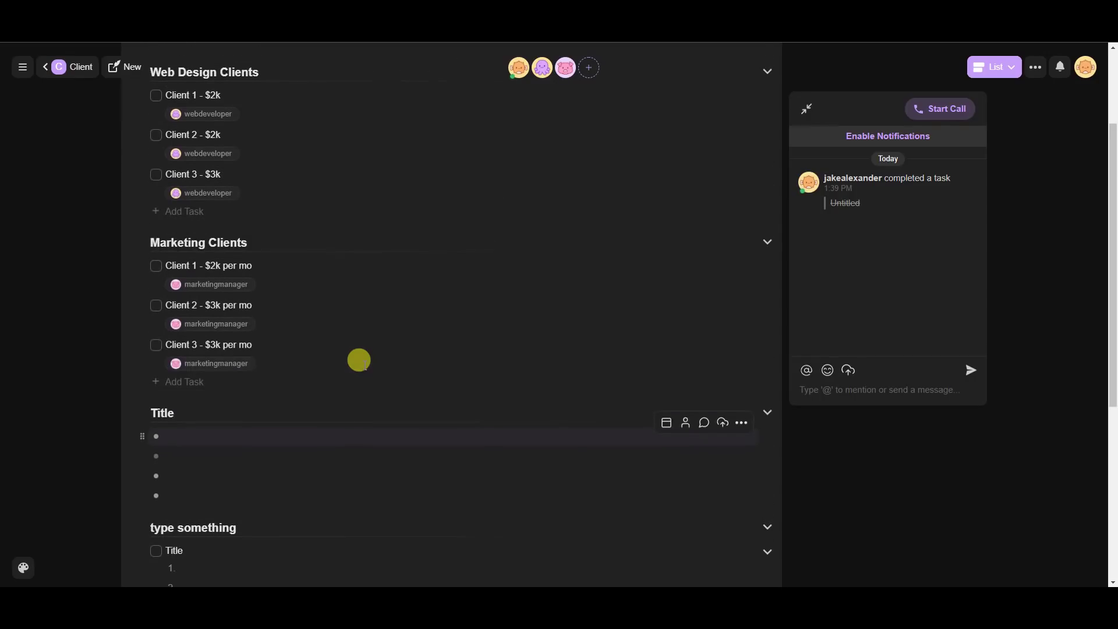
pyautogui.scroll(3, 320, 383)
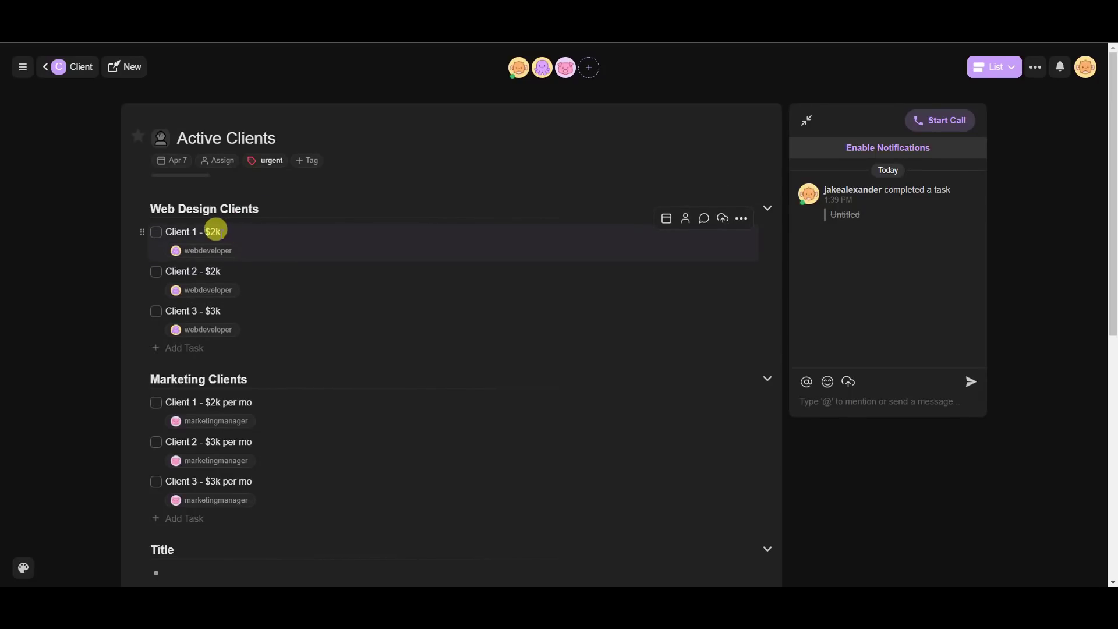
# - Assign an additional member to the Client 1 - $2k task
pyautogui.click(688, 223)
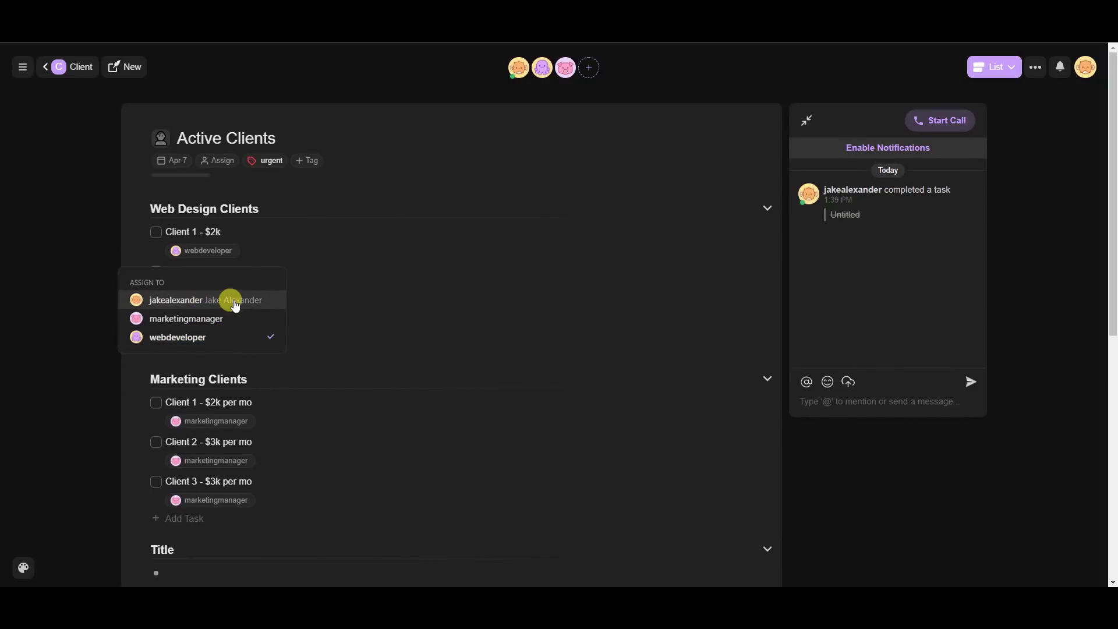
pyautogui.click(192, 303)
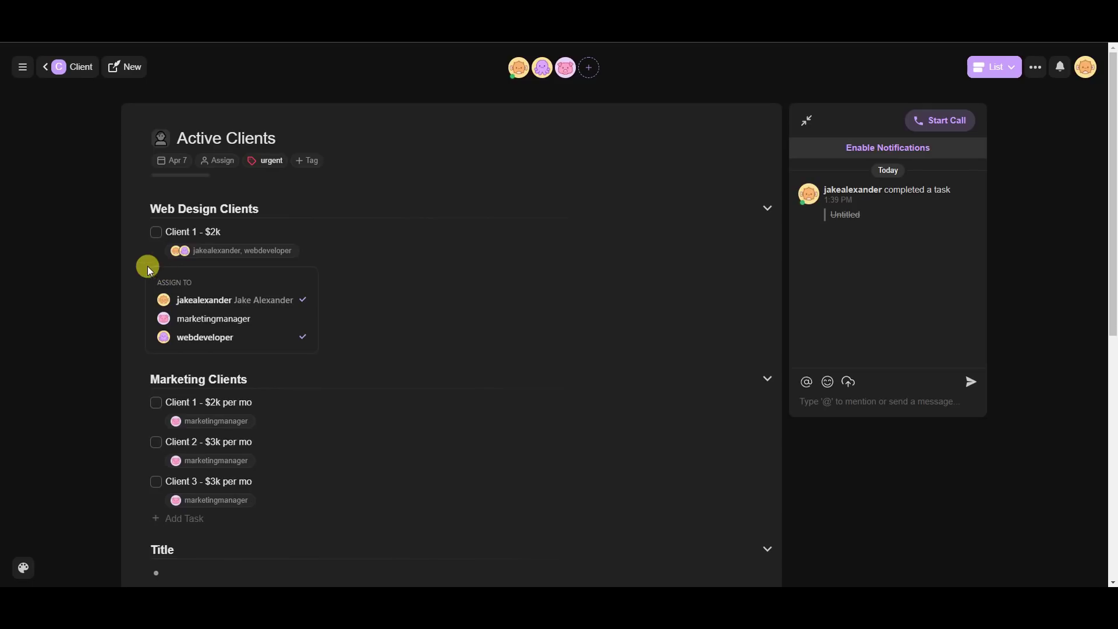
pyautogui.click(98, 256)
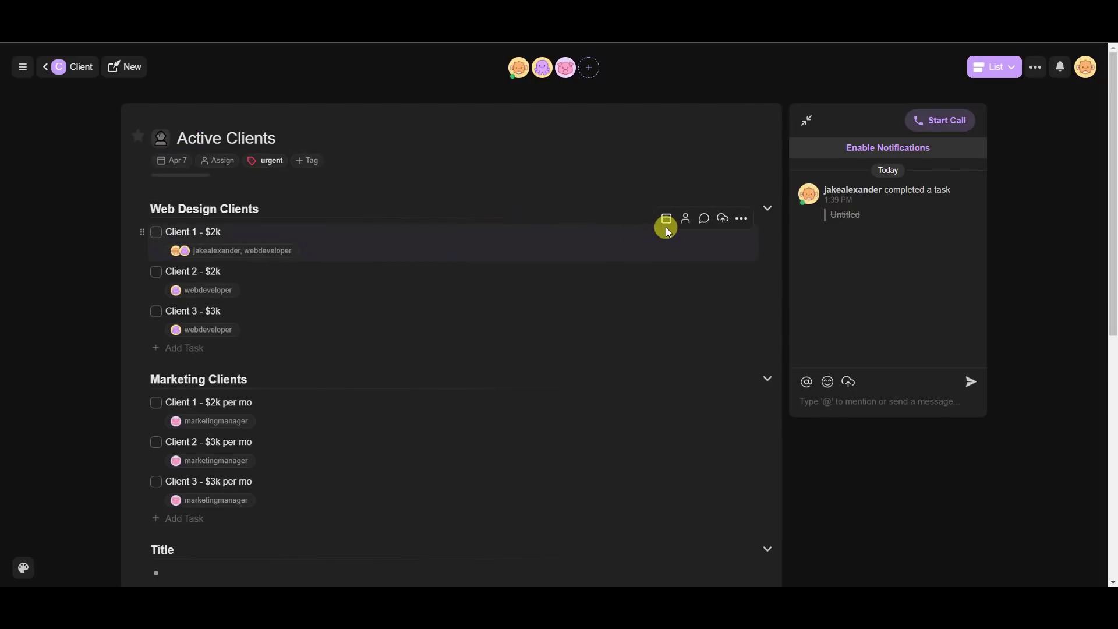
# - Set Client 1's due date range to Apr 1 – Apr 7
pyautogui.click(667, 221)
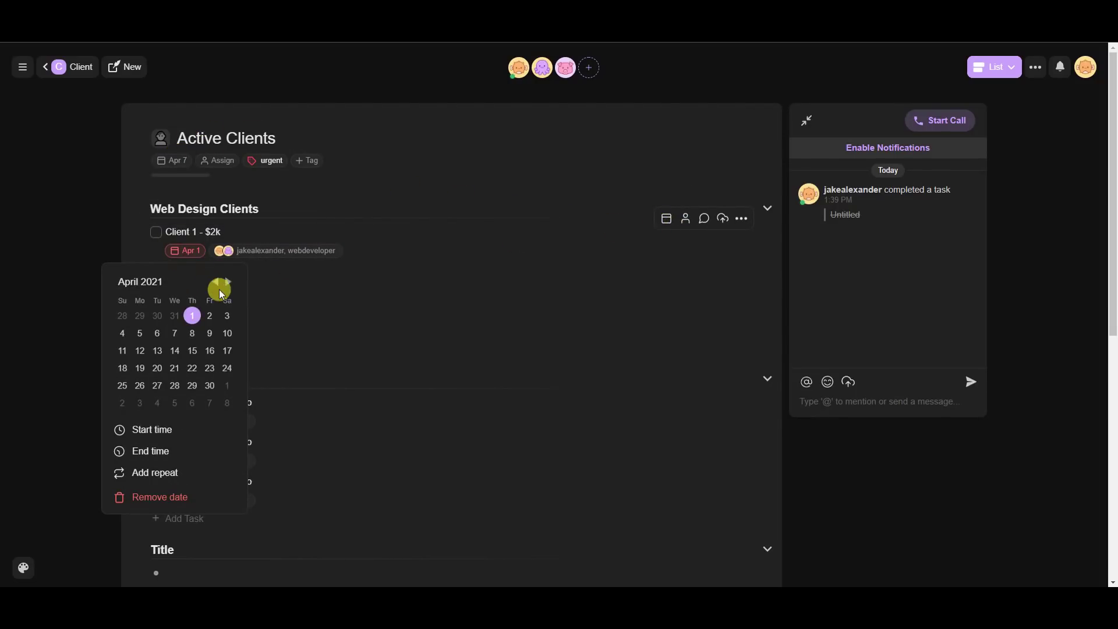
pyautogui.click(175, 334)
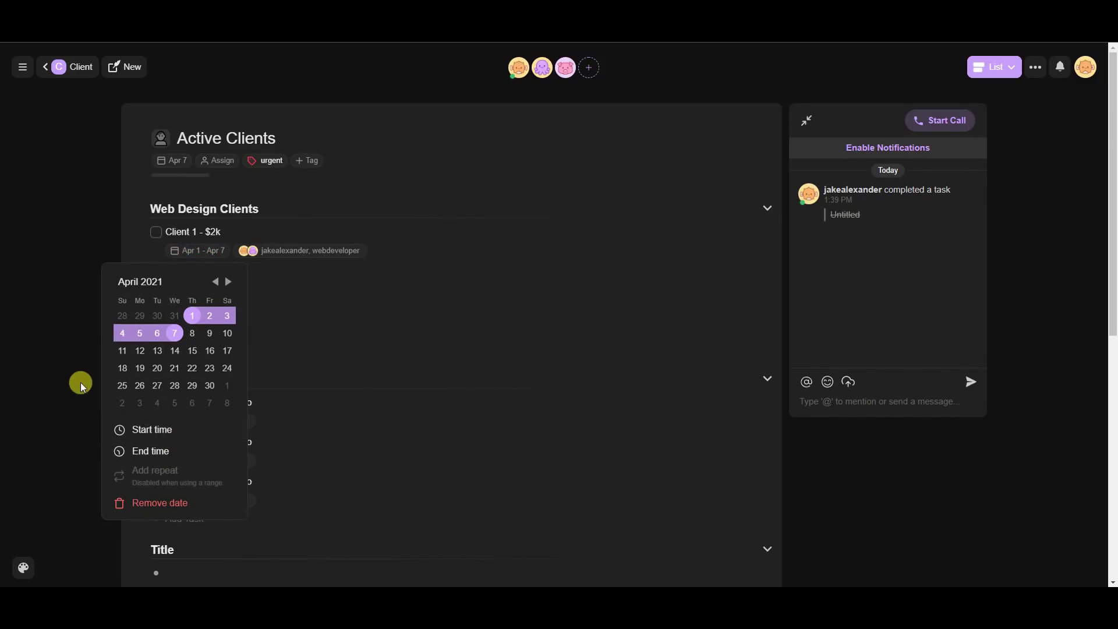
pyautogui.click(54, 379)
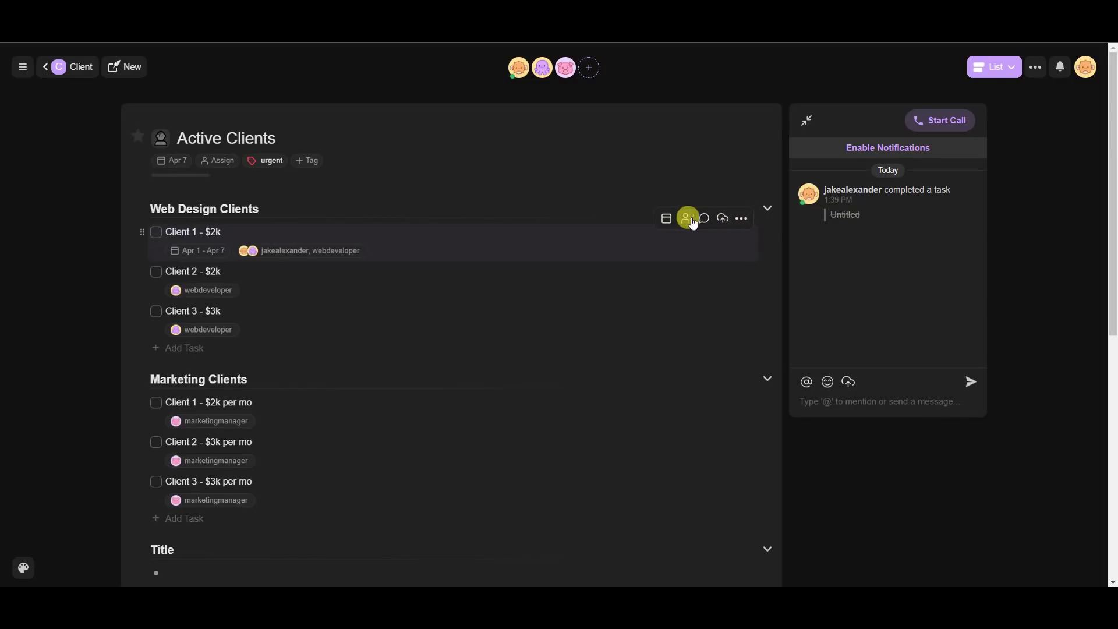
# - Set Client 1's priority to High and filter the list to #high tasks
pyautogui.click(744, 225)
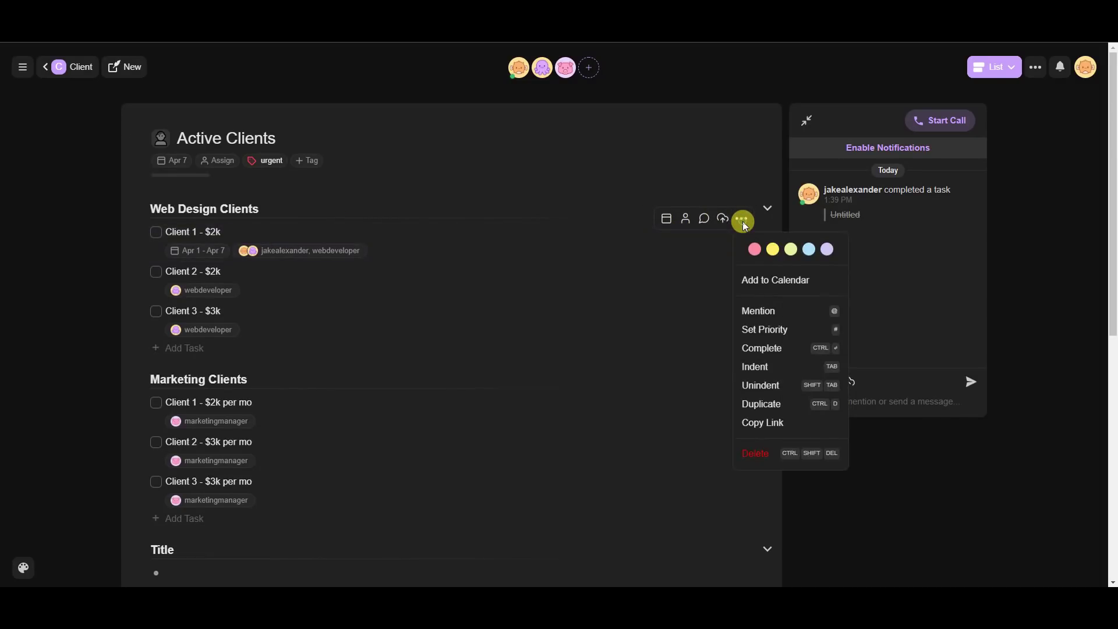
pyautogui.moveTo(769, 284)
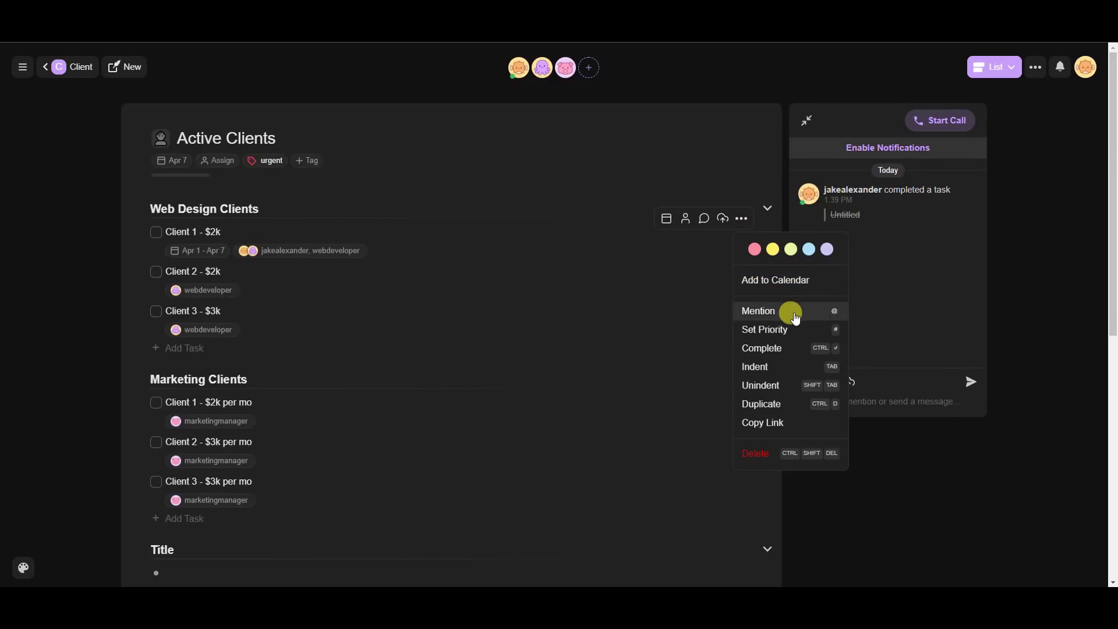
pyautogui.moveTo(785, 336)
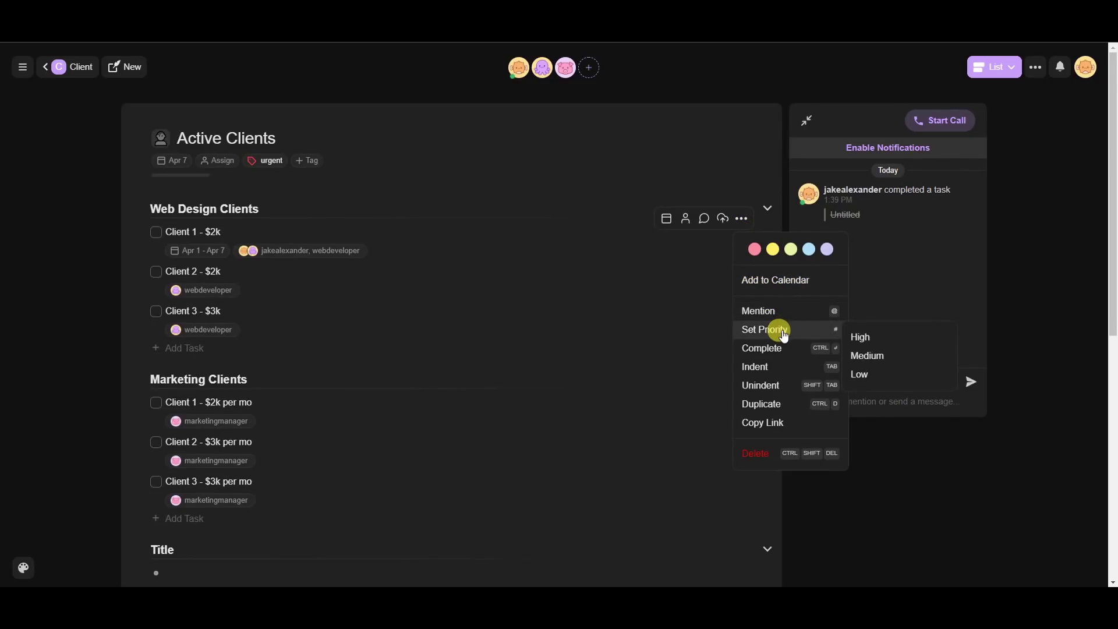
pyautogui.click(883, 346)
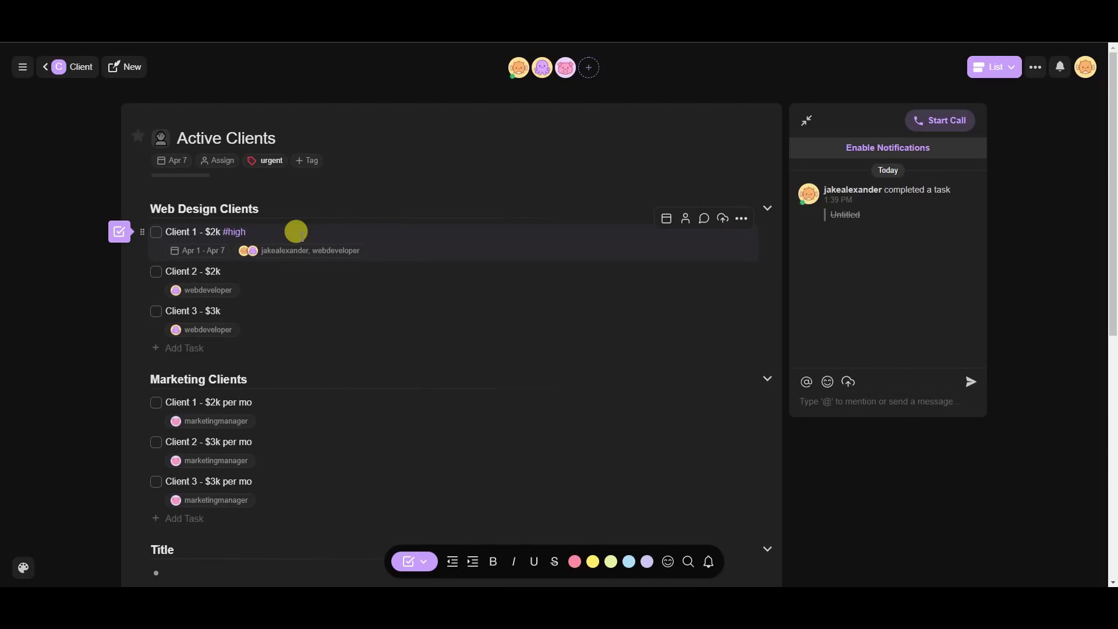
pyautogui.click(234, 236)
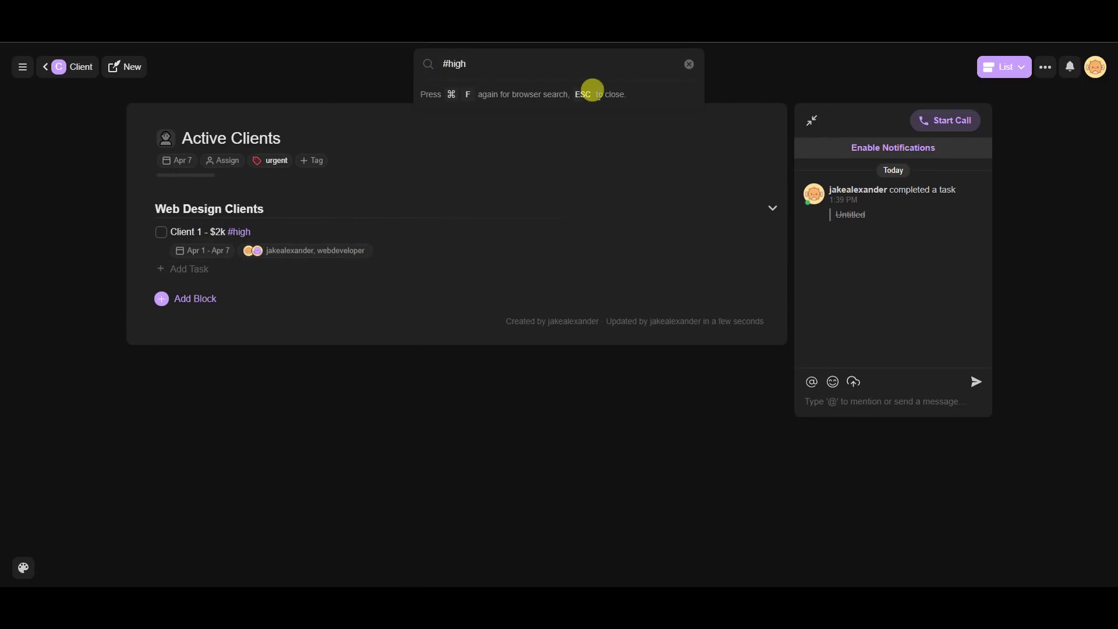
# - Clear the #high search, give Client 3 High priority, and show the full list
pyautogui.click(690, 66)
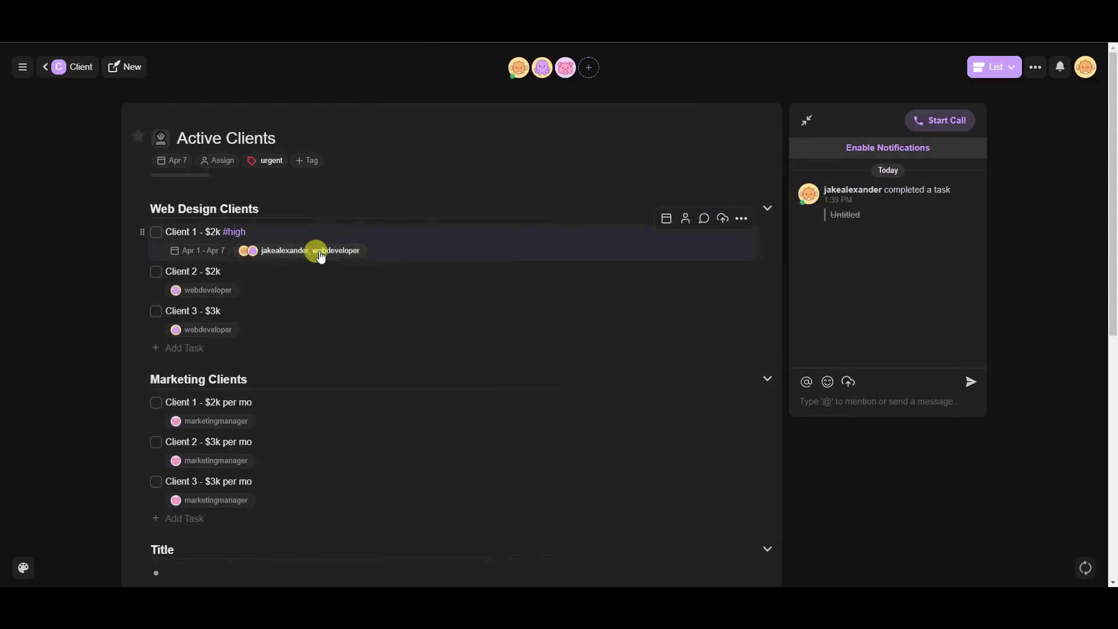
pyautogui.click(741, 299)
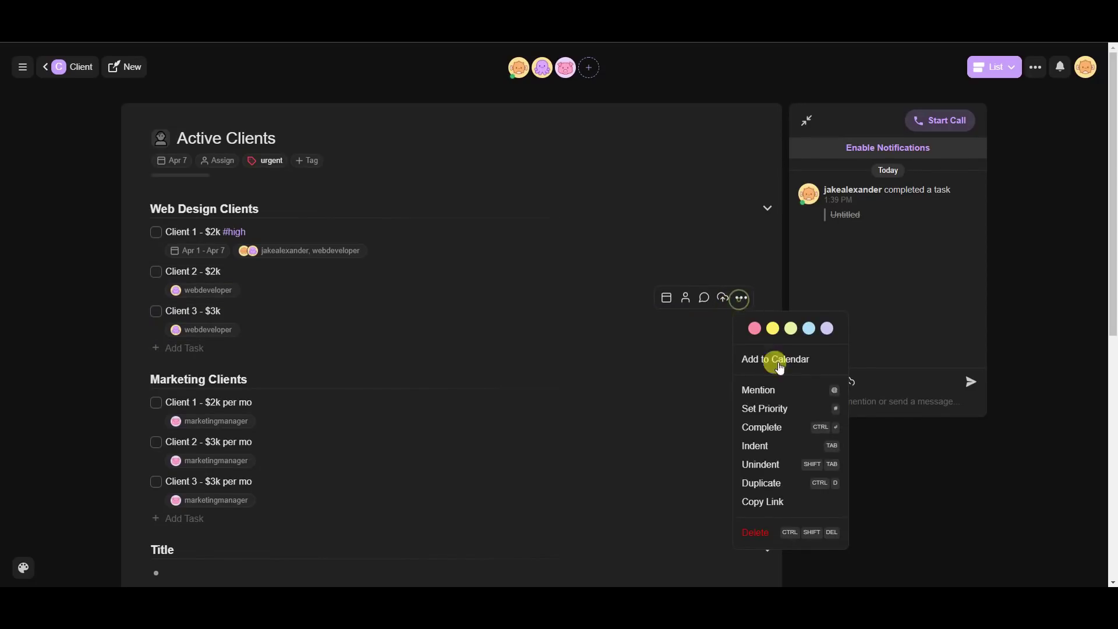
pyautogui.moveTo(816, 407)
pyautogui.click(859, 413)
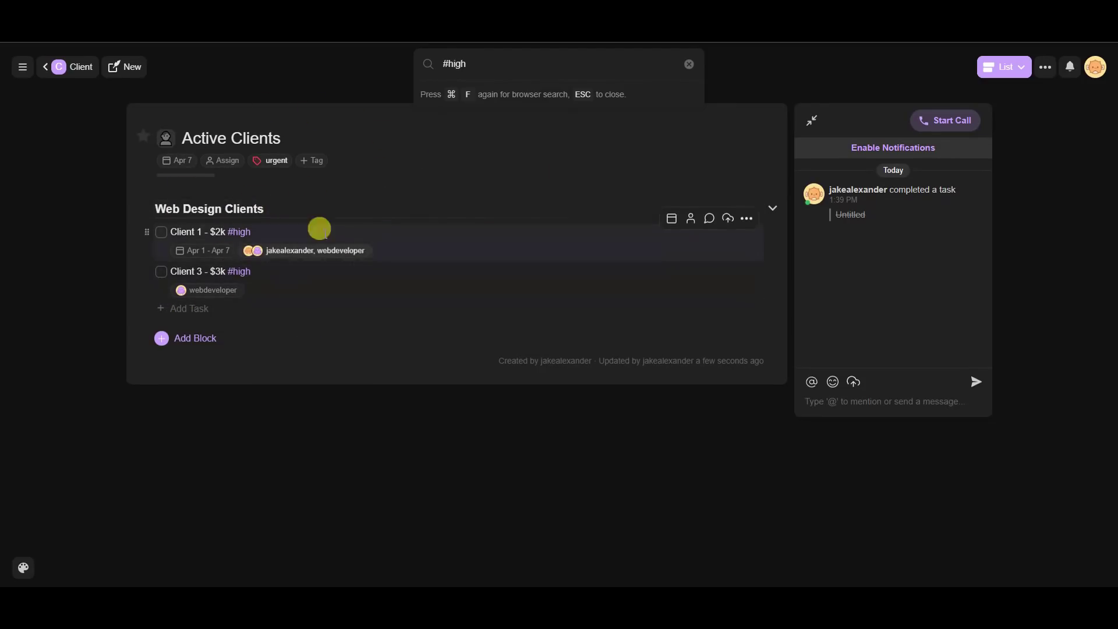
pyautogui.click(687, 65)
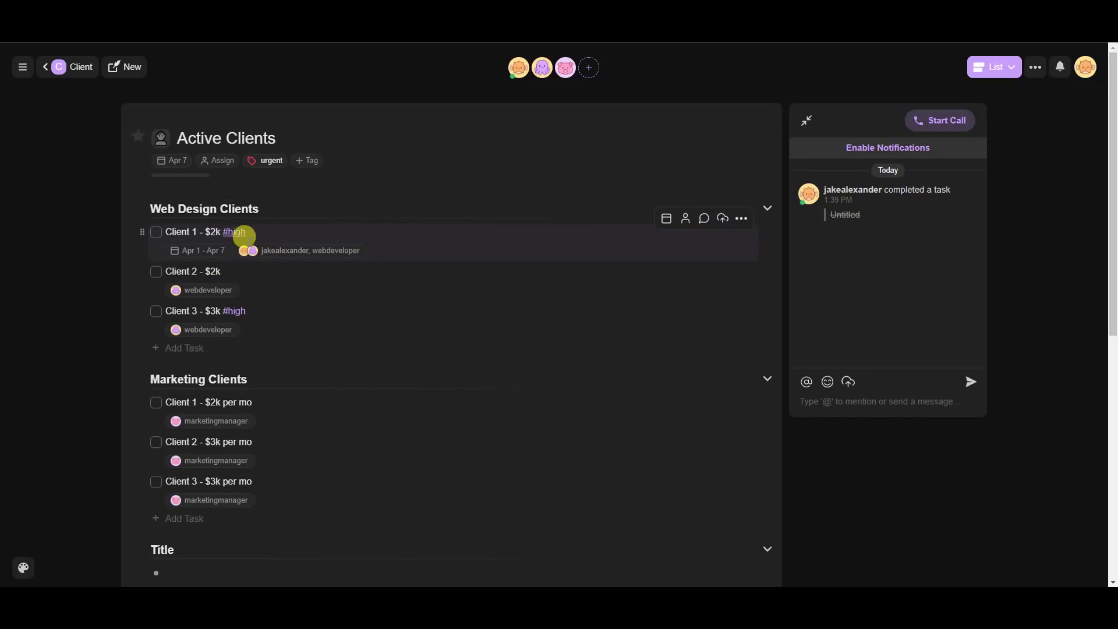
# - Mark Client 1 - $2k #high as Complete from its actions menu
pyautogui.click(741, 220)
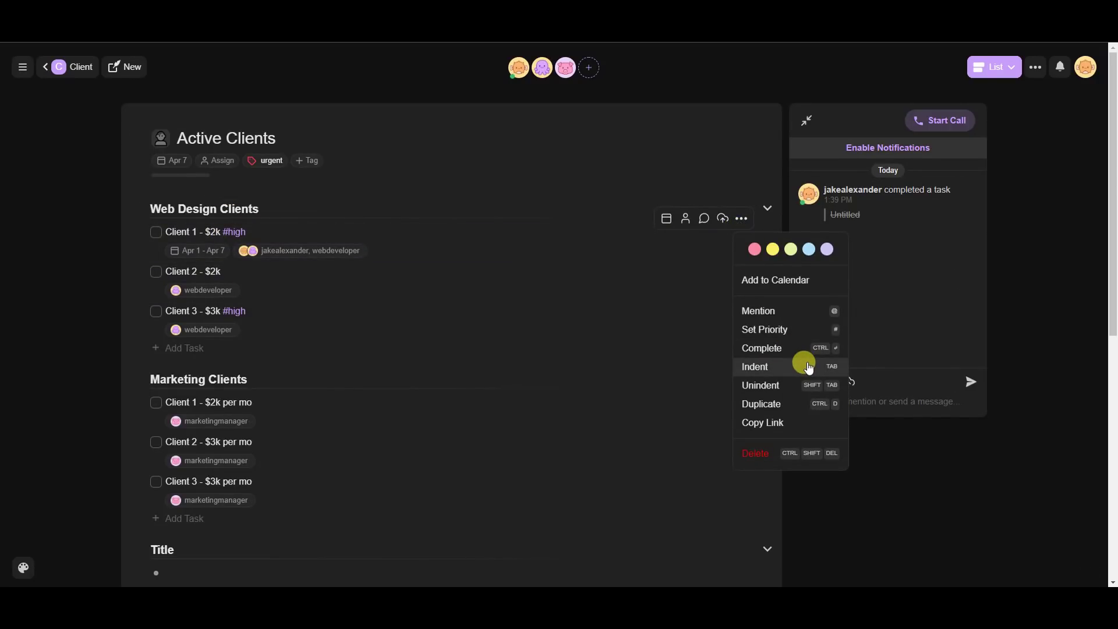
pyautogui.click(400, 233)
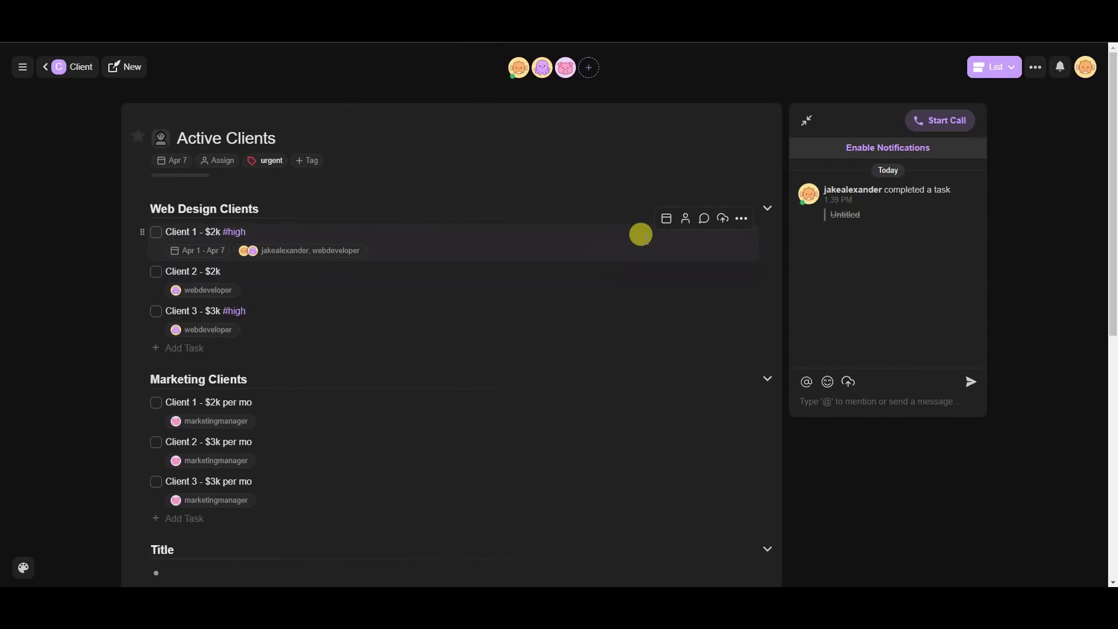
pyautogui.click(740, 221)
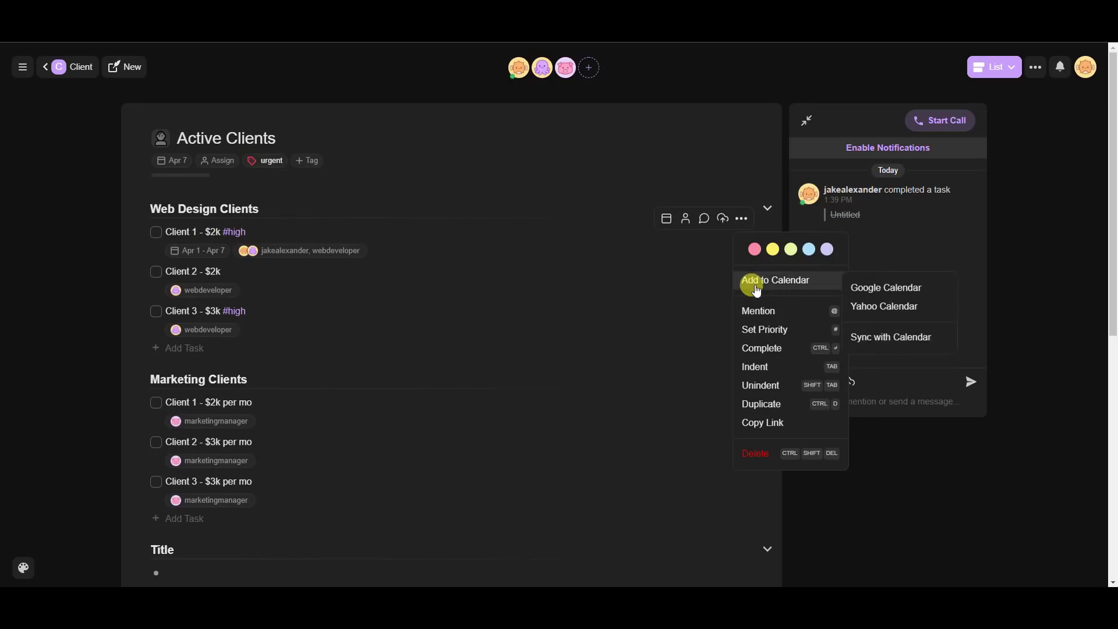
pyautogui.click(784, 352)
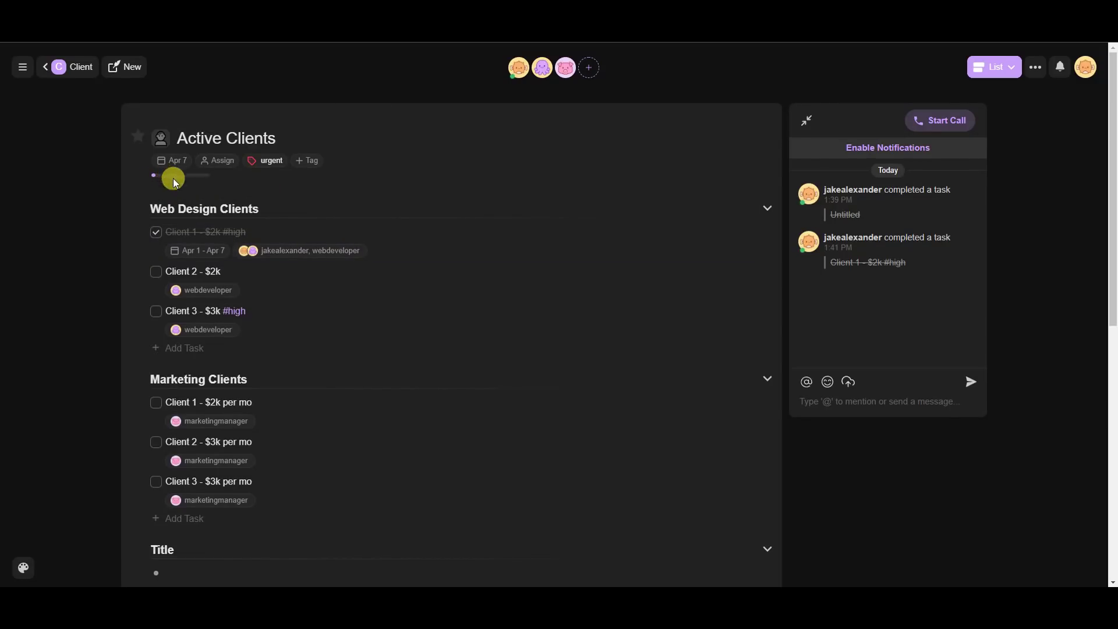
pyautogui.moveTo(852, 210)
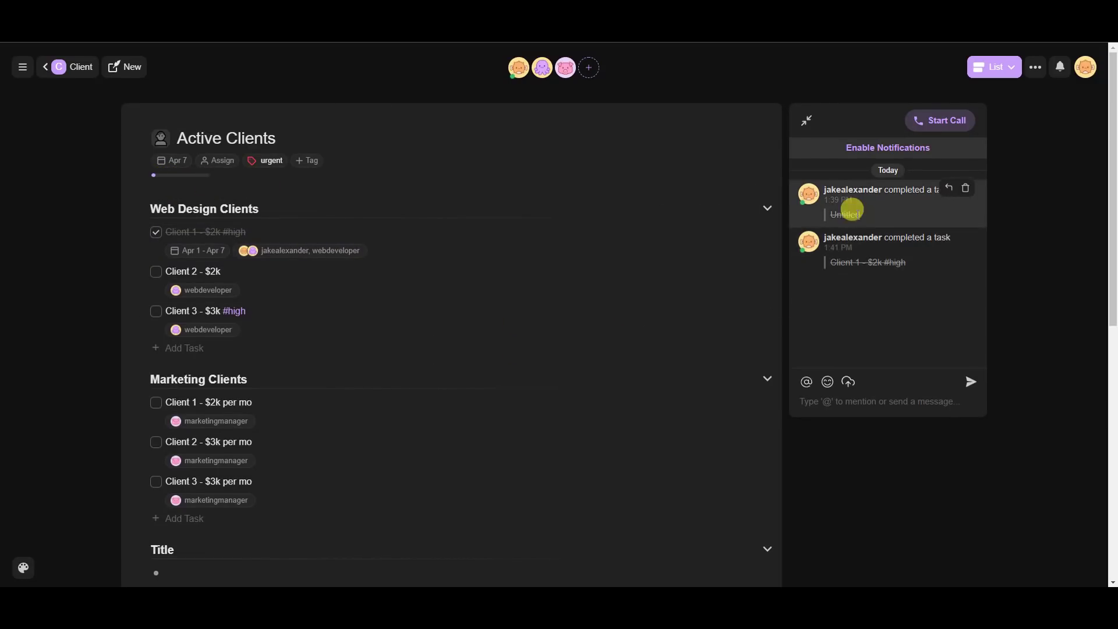
pyautogui.moveTo(889, 251)
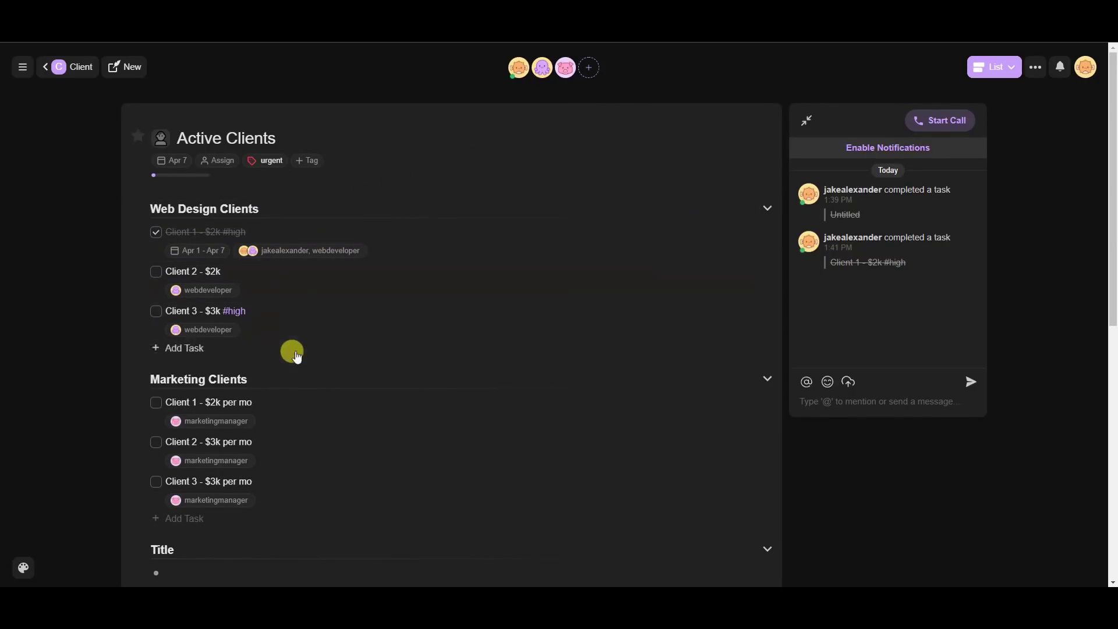
# - Show Active Clients as a Board, then as an Action list
pyautogui.click(1012, 75)
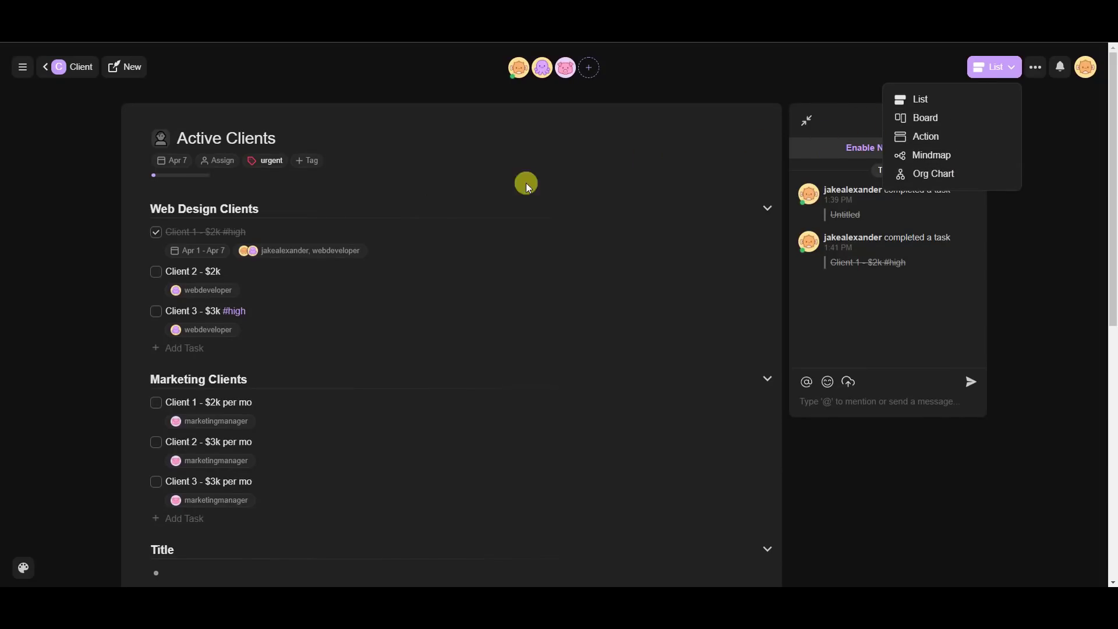
pyautogui.click(943, 117)
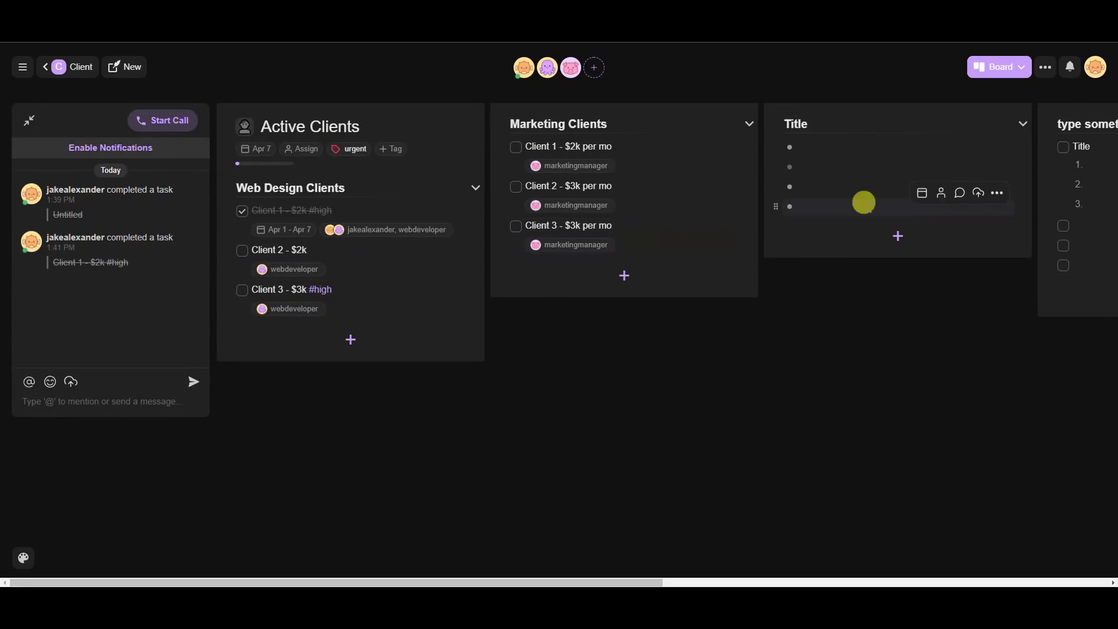
pyautogui.click(1012, 81)
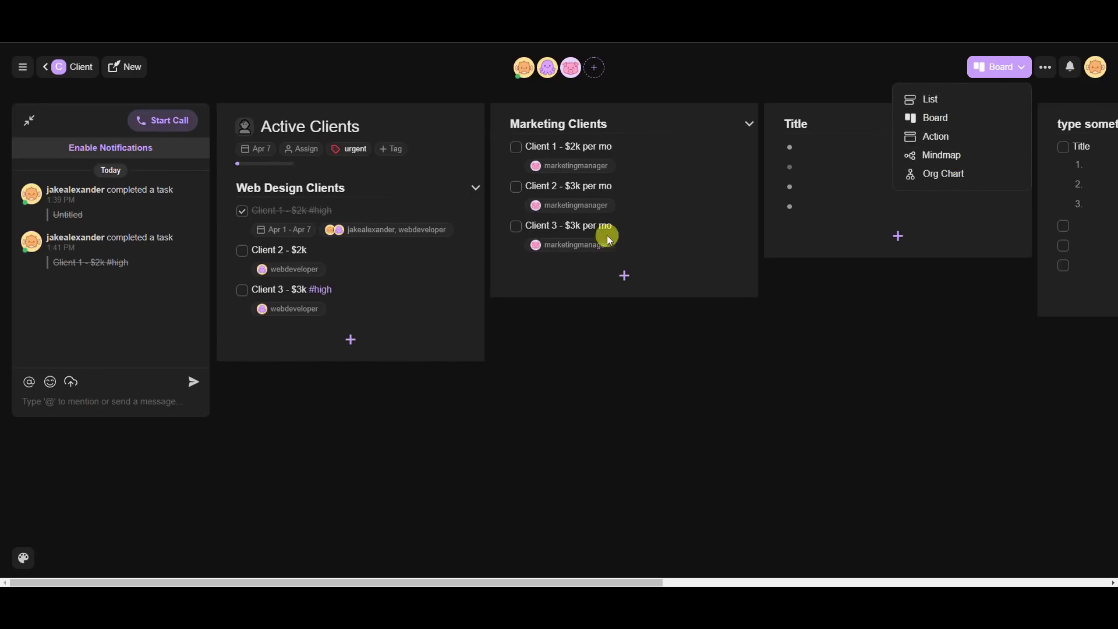
pyautogui.click(964, 138)
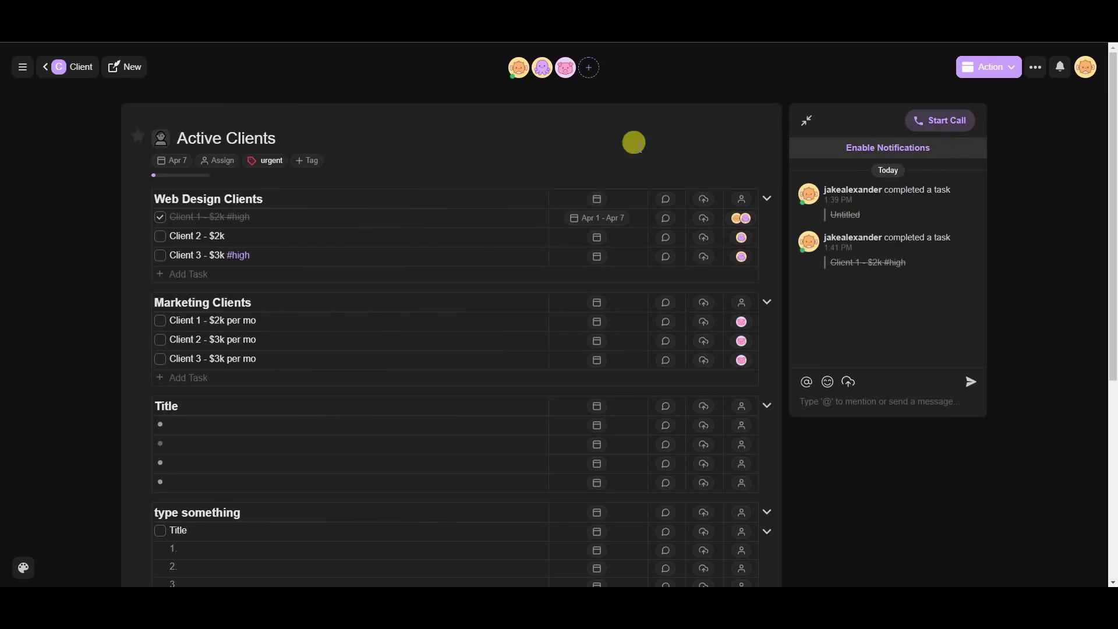
# - Switch back to the List layout and return to the Client workspace's projects
pyautogui.click(1014, 70)
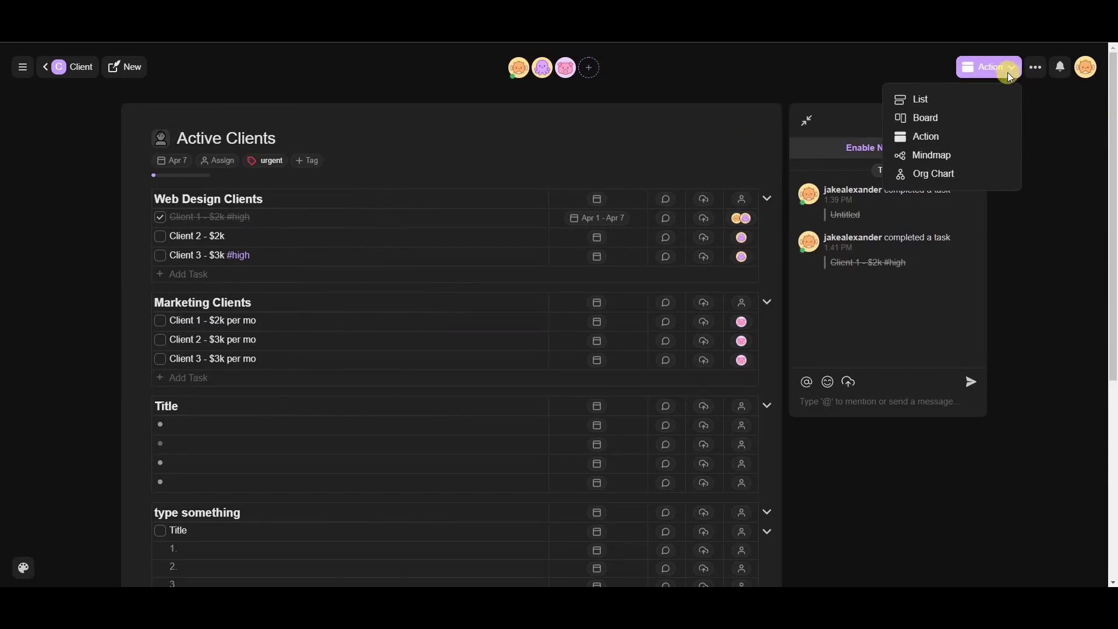
pyautogui.click(950, 101)
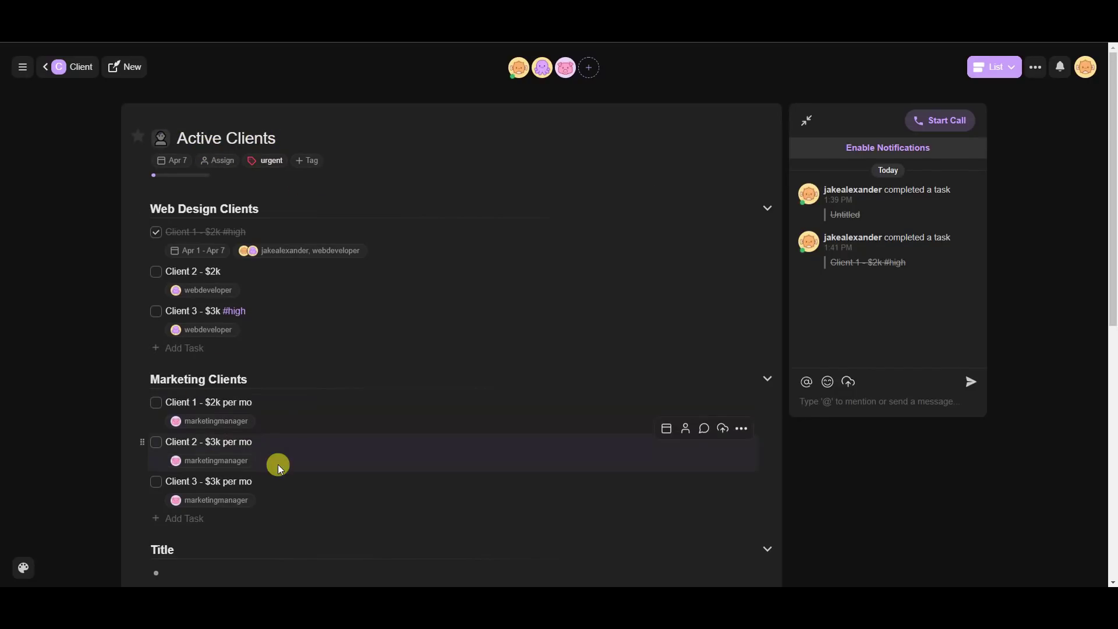
pyautogui.click(1019, 81)
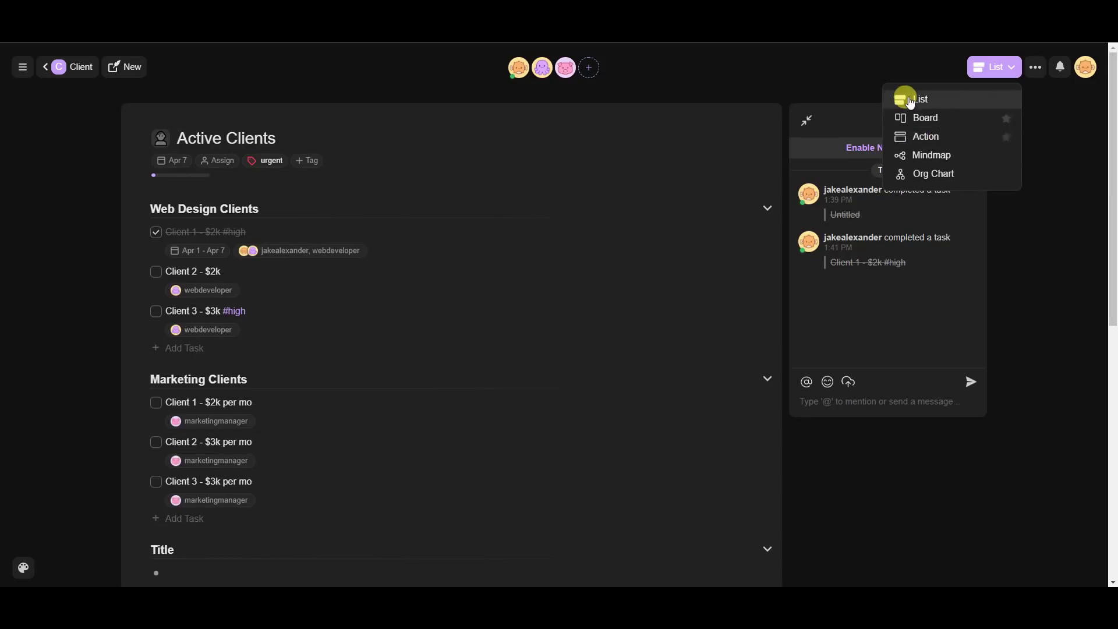
pyautogui.click(864, 82)
pyautogui.click(53, 67)
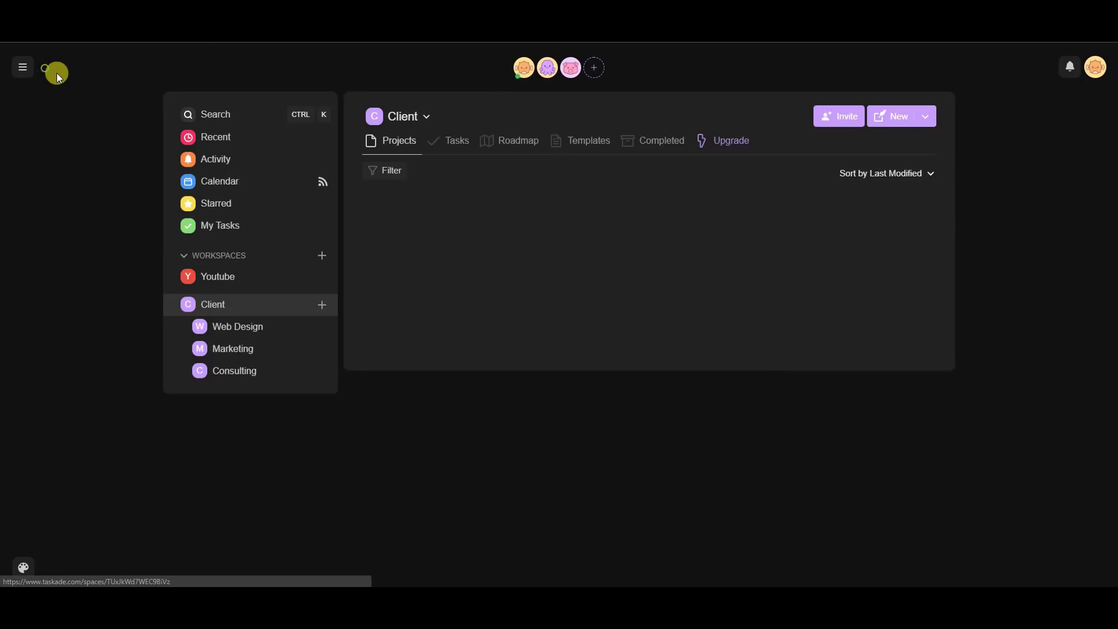
# - Open the clientsite.com Design board in the Web Design subspace
pyautogui.click(268, 336)
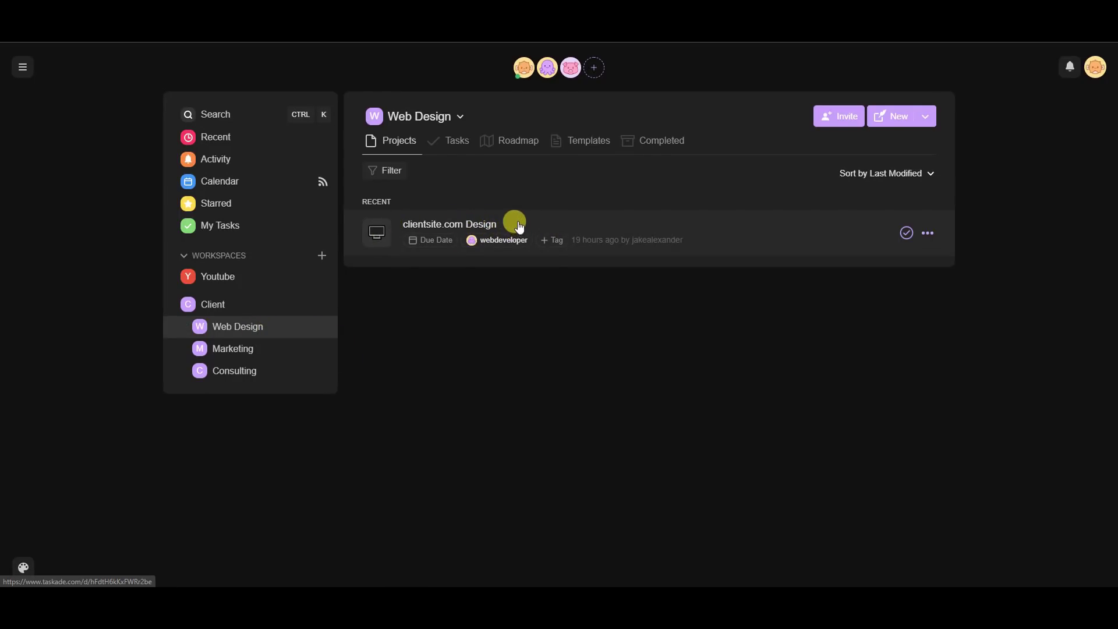
pyautogui.click(611, 229)
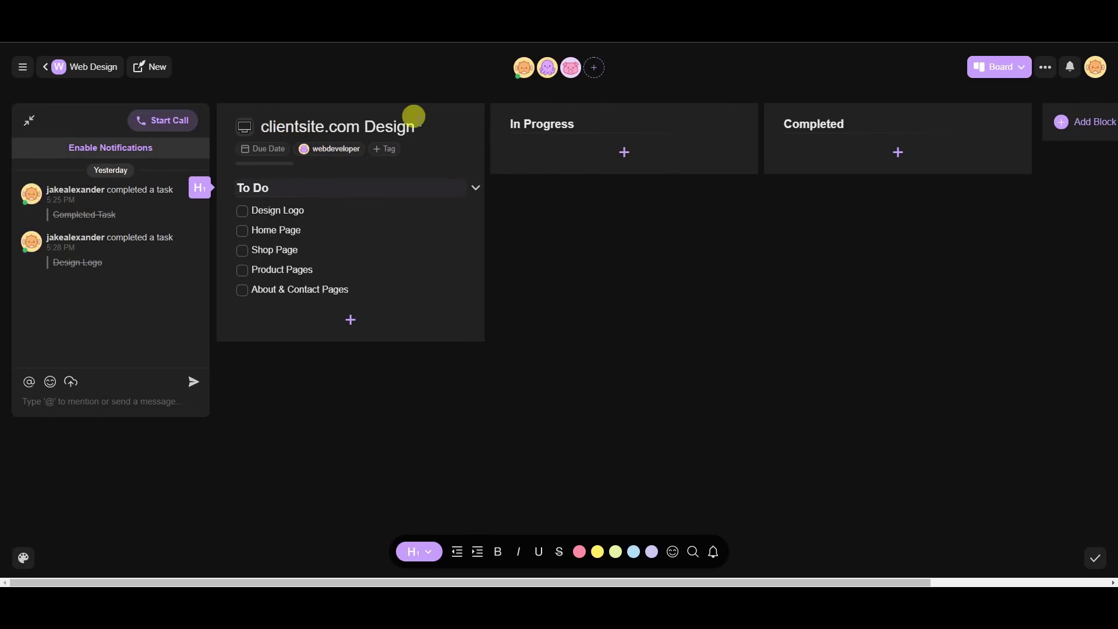
pyautogui.moveTo(390, 205)
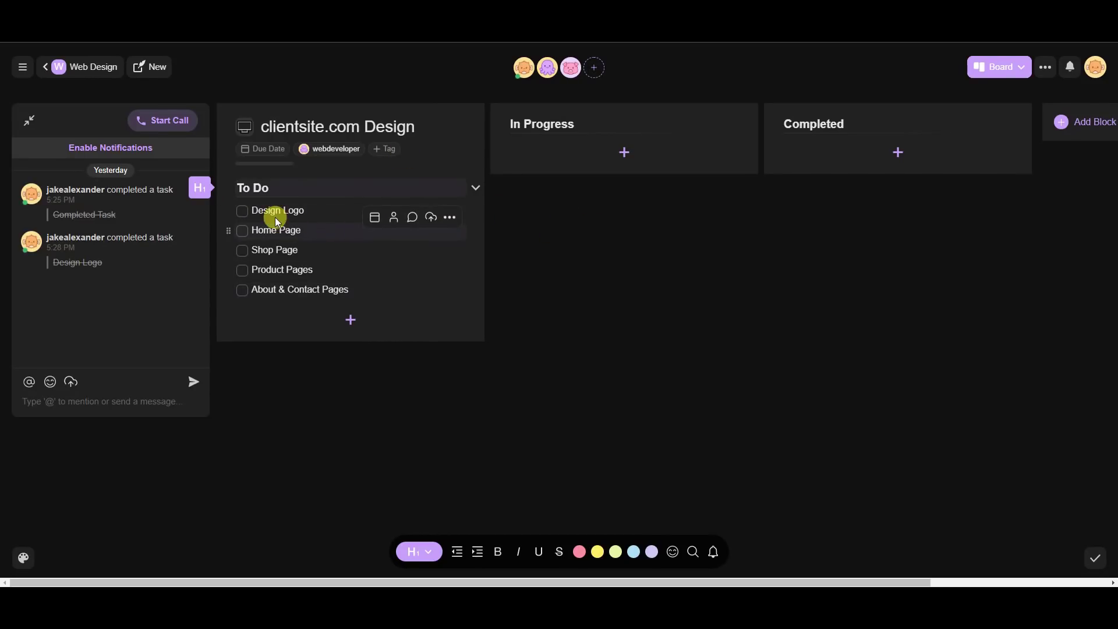
pyautogui.moveTo(228, 209); pyautogui.dragTo(259, 219)
# - Move Design Logo to Completed and Home Page to In Progress, then go back
pyautogui.moveTo(580, 150); pyautogui.dragTo(589, 147)
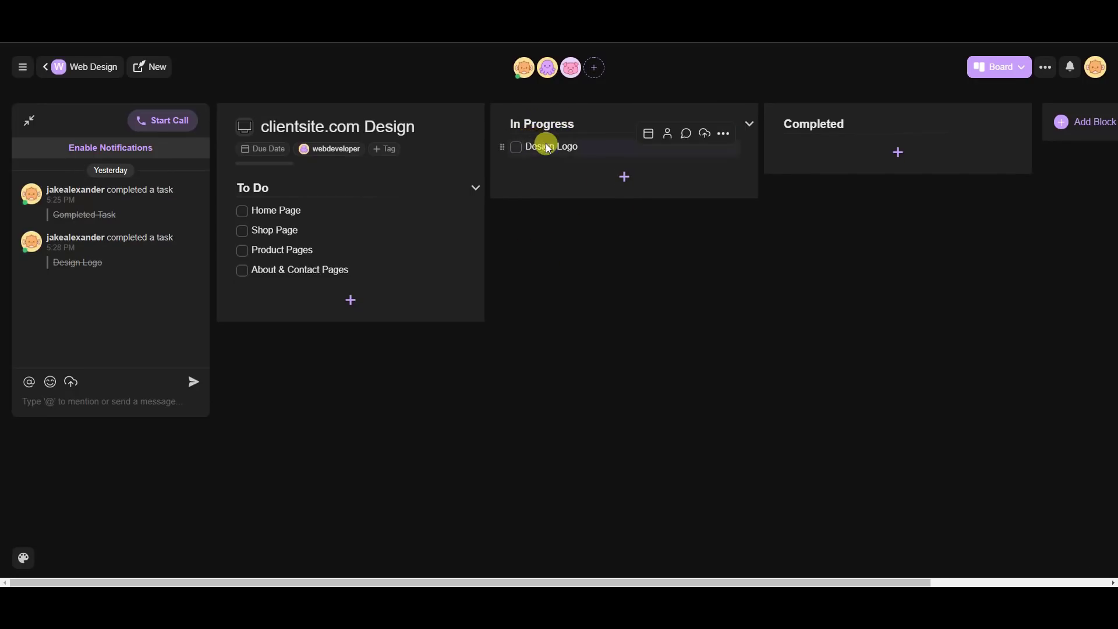
pyautogui.moveTo(502, 147); pyautogui.dragTo(797, 150)
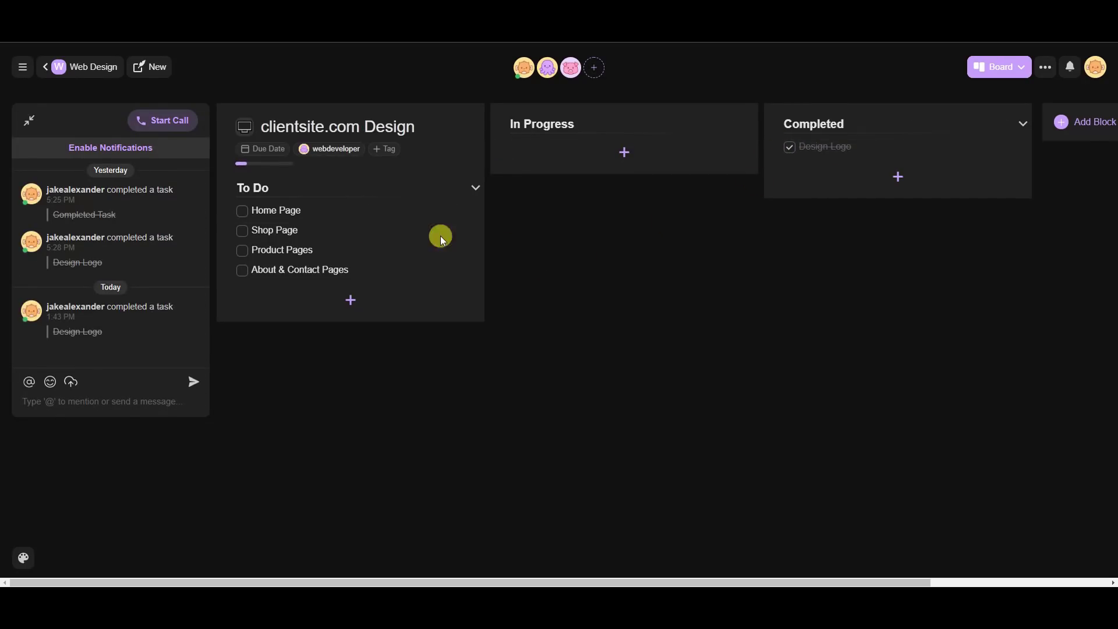
pyautogui.moveTo(229, 210); pyautogui.dragTo(530, 145)
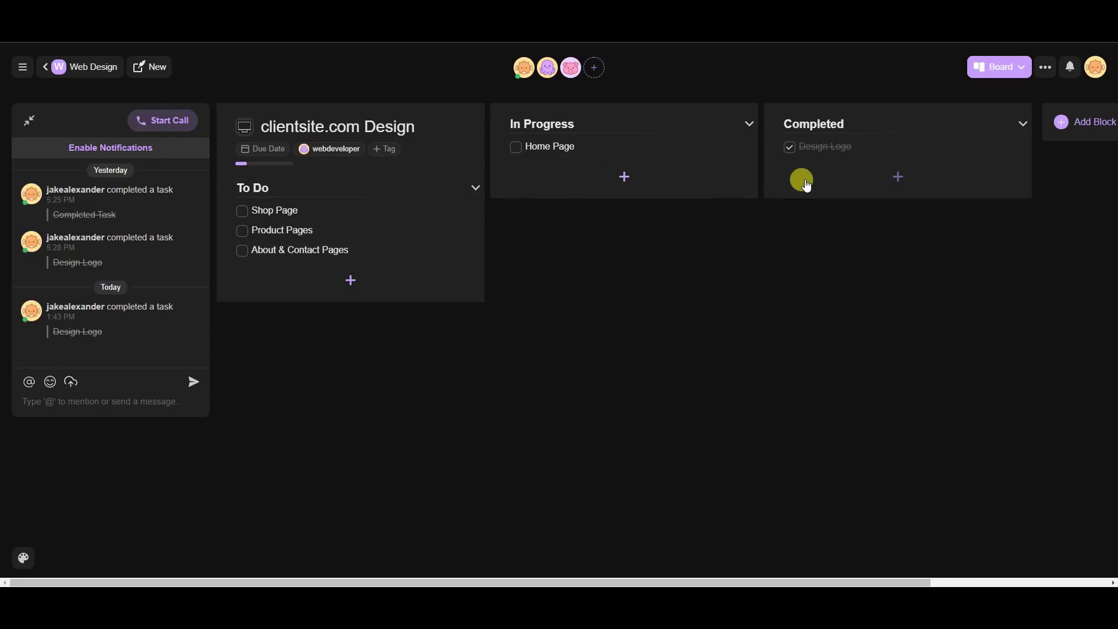
pyautogui.click(47, 67)
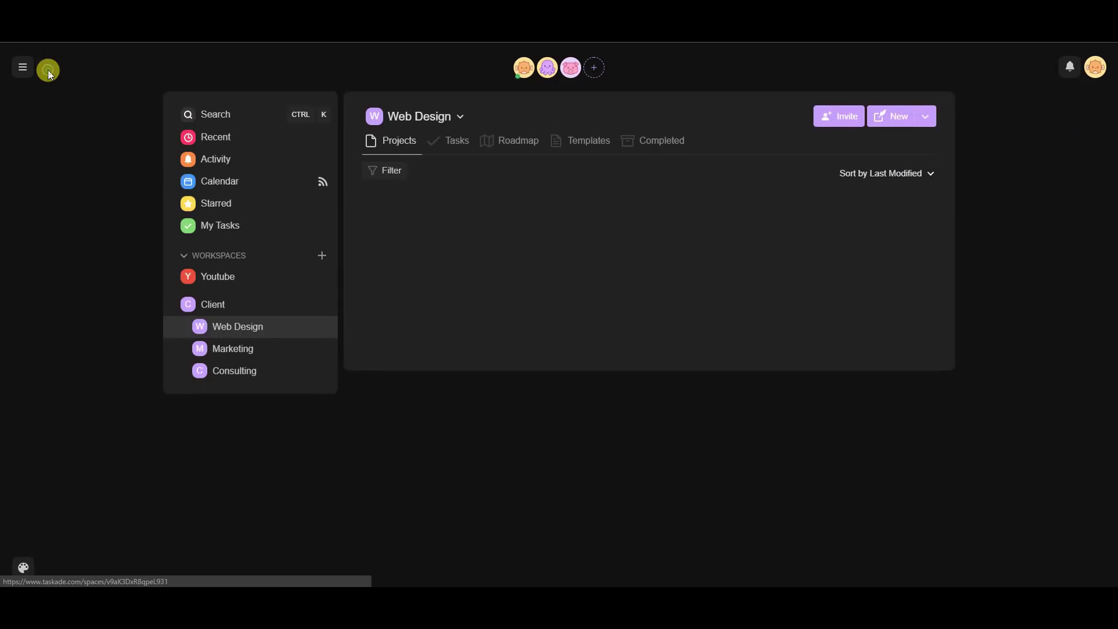
pyautogui.click(282, 354)
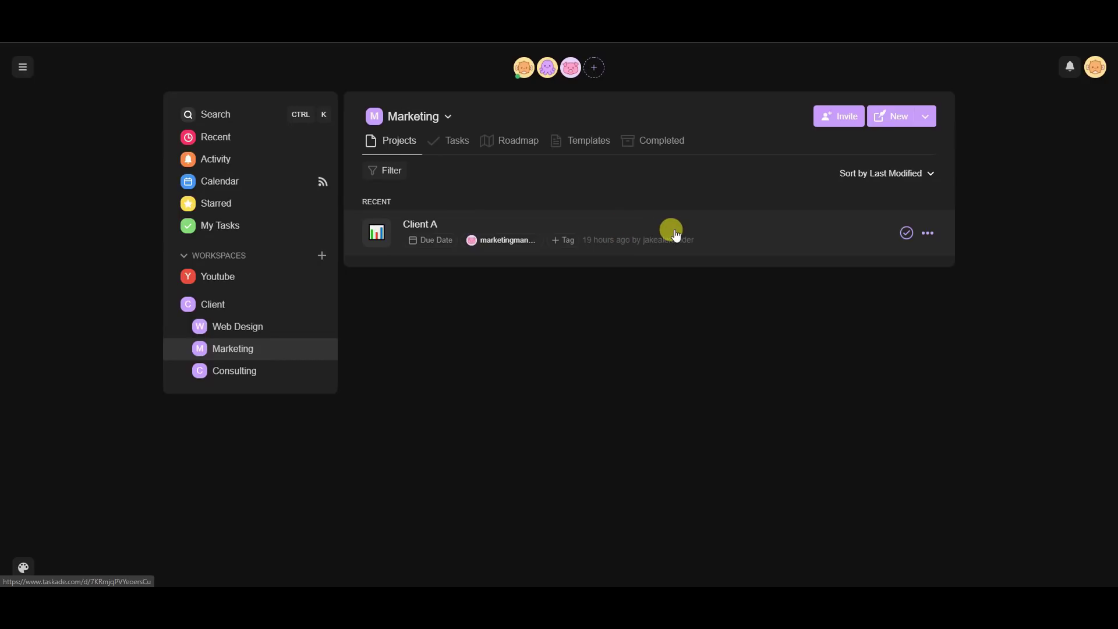
pyautogui.click(627, 235)
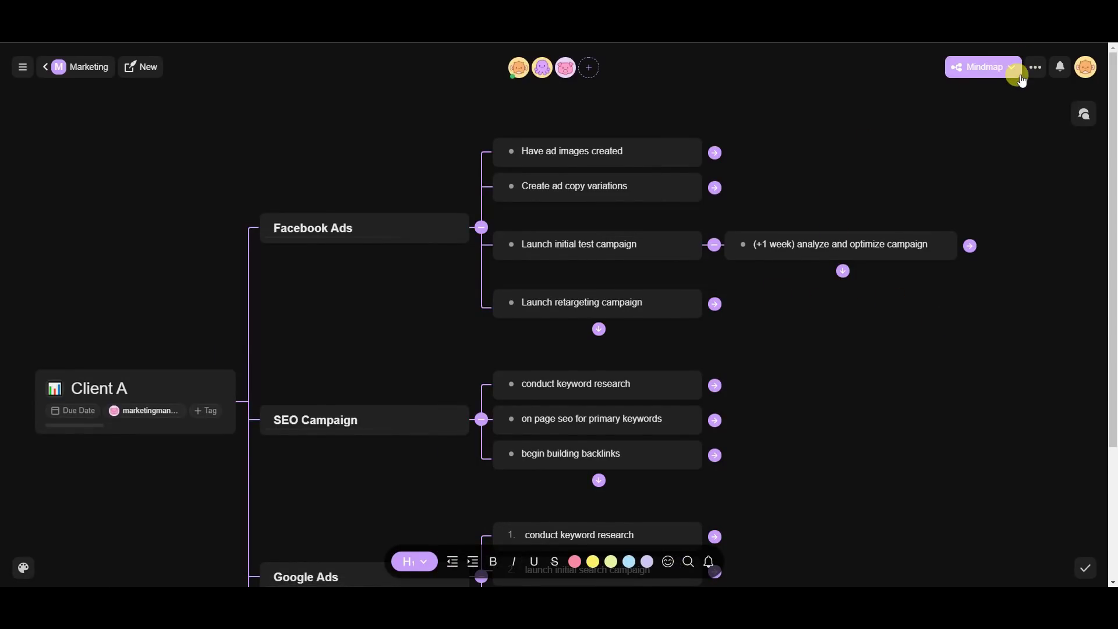
pyautogui.scroll(-2, 163, 345)
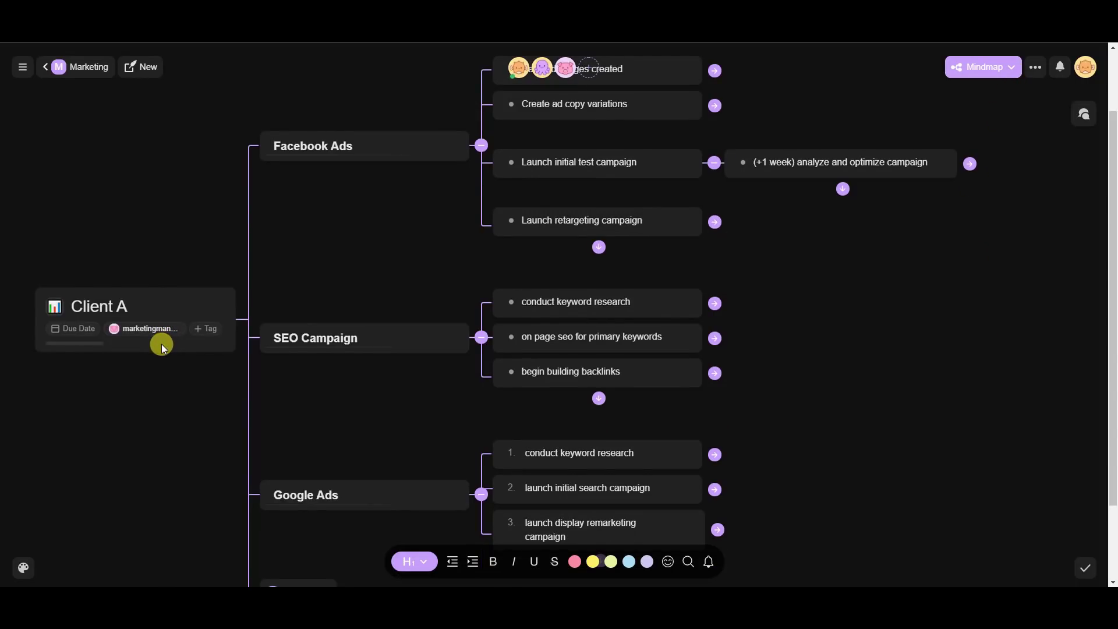
pyautogui.scroll(-2, 143, 352)
pyautogui.scroll(2, 185, 339)
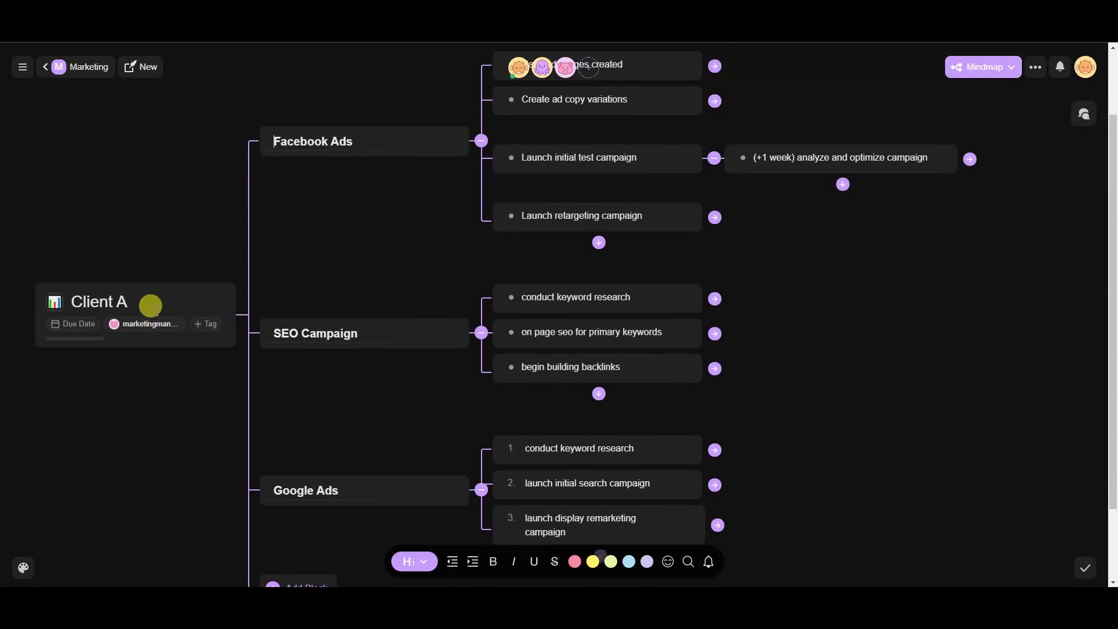
pyautogui.scroll(2, 148, 345)
pyautogui.scroll(-2, 148, 343)
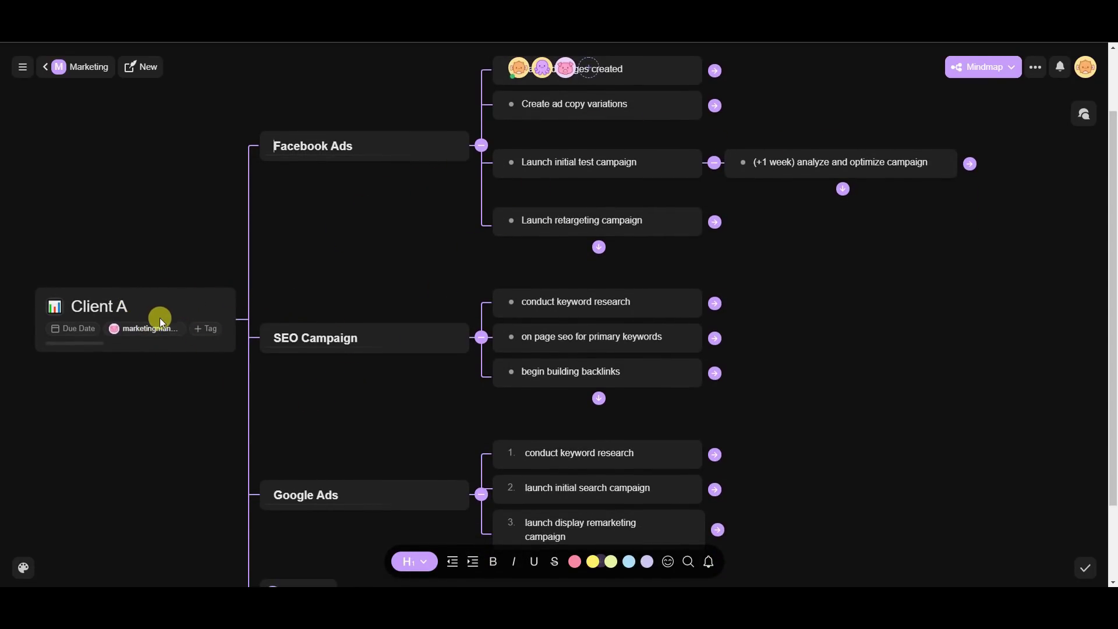
pyautogui.scroll(2, 297, 335)
pyautogui.scroll(-2, 287, 335)
pyautogui.scroll(1, 169, 388)
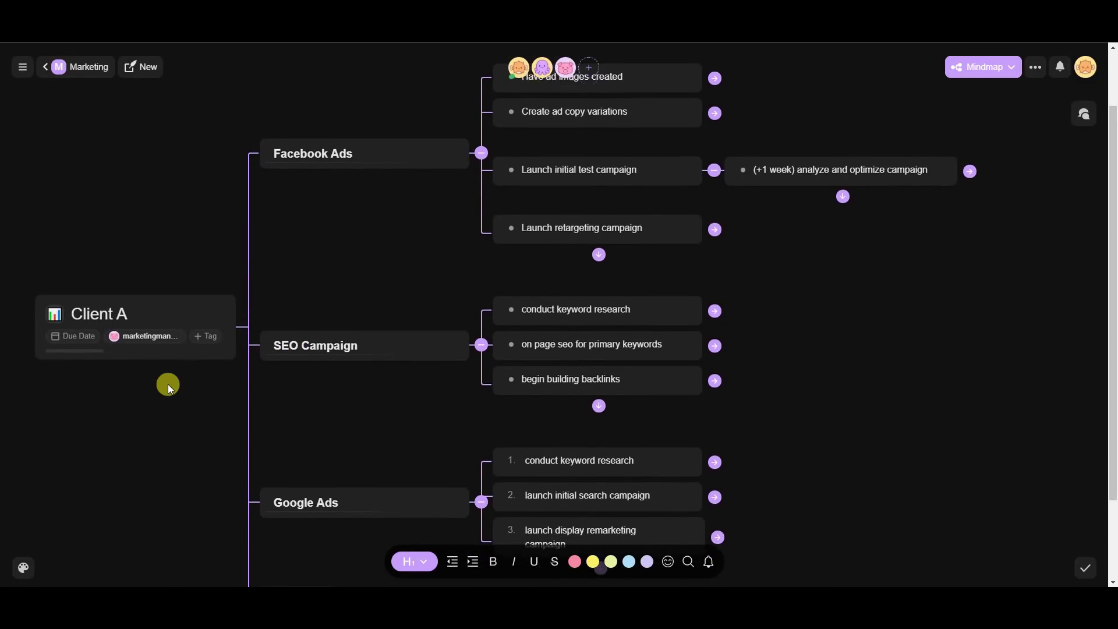
pyautogui.scroll(2, 169, 387)
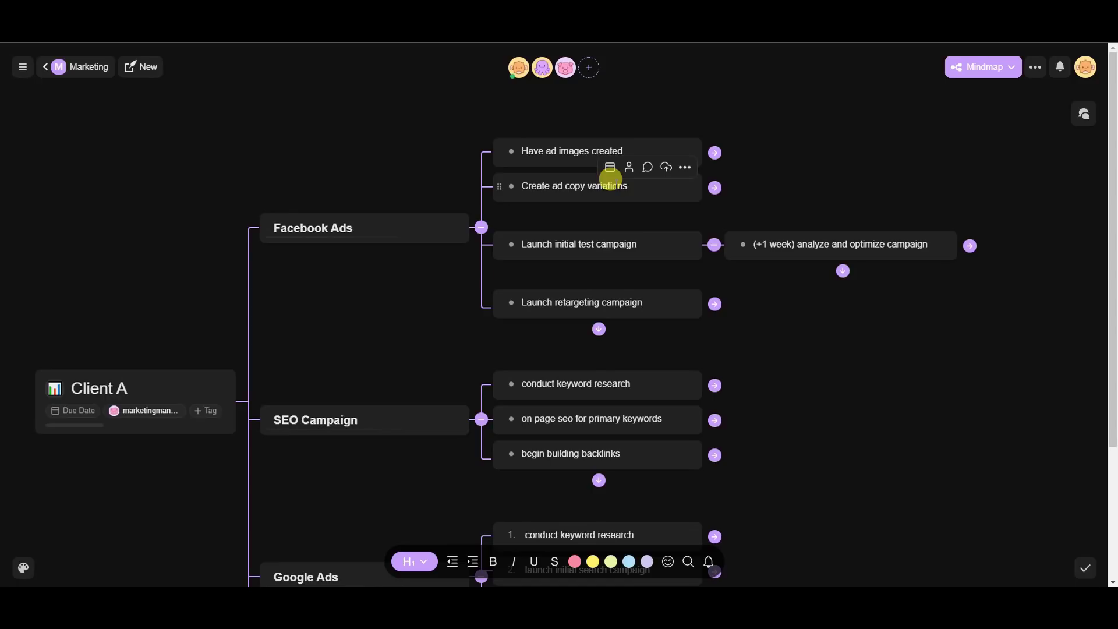
pyautogui.scroll(-2, 447, 314)
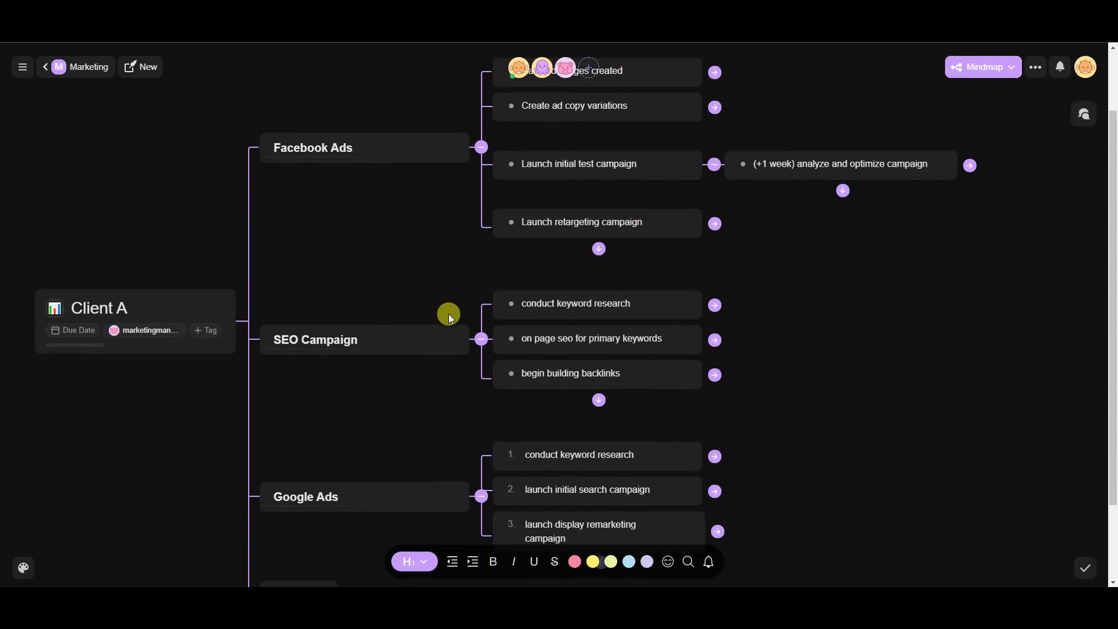
pyautogui.scroll(-2, 324, 320)
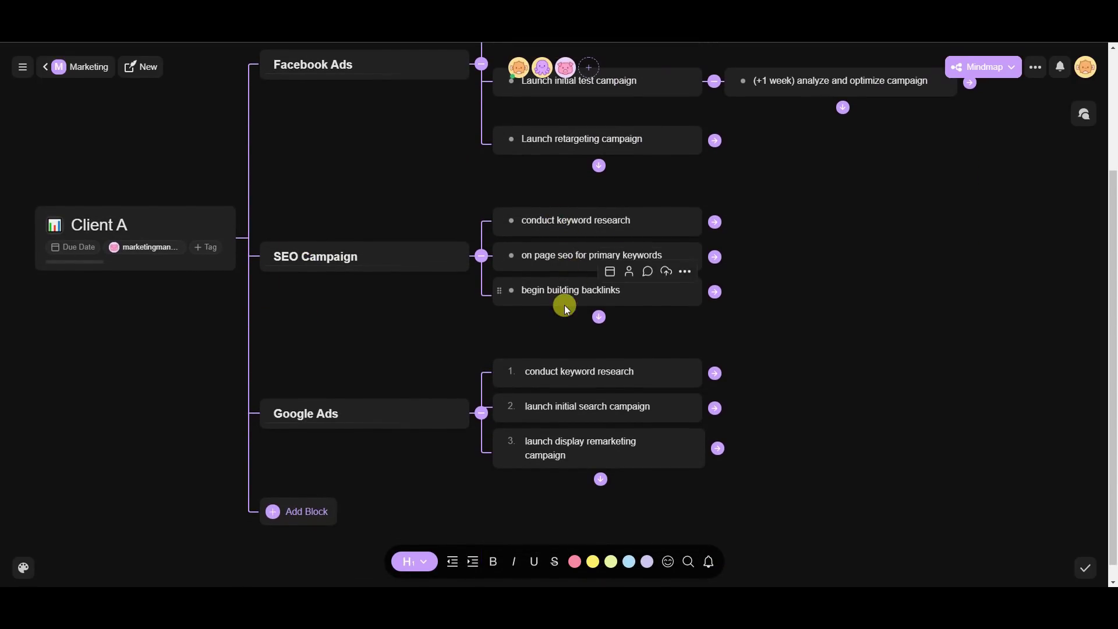
pyautogui.scroll(2, 536, 441)
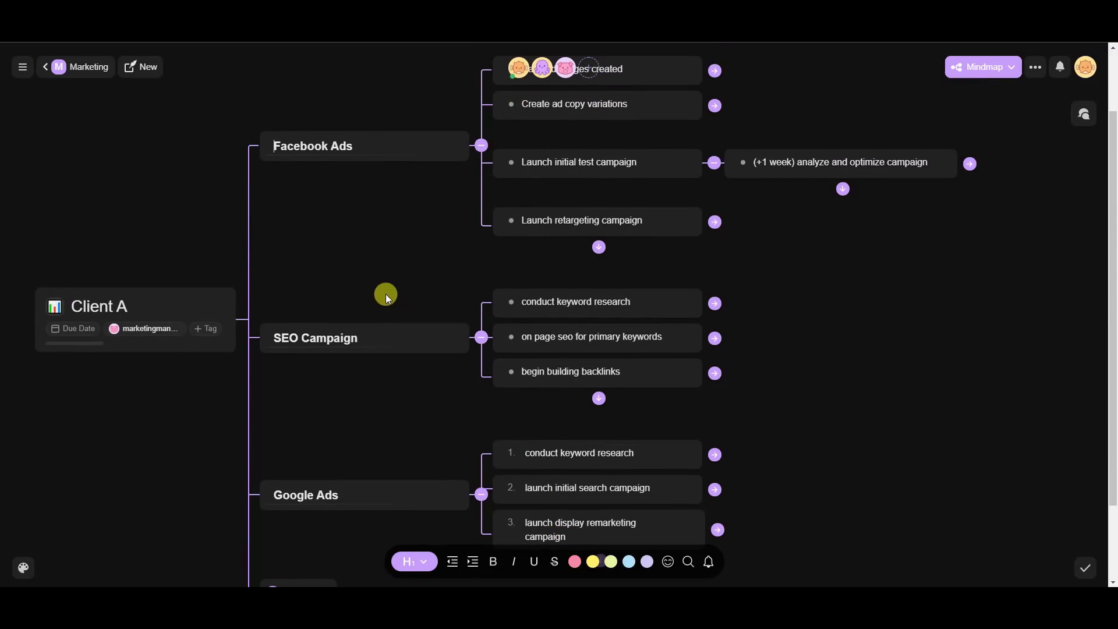
pyautogui.click(1007, 73)
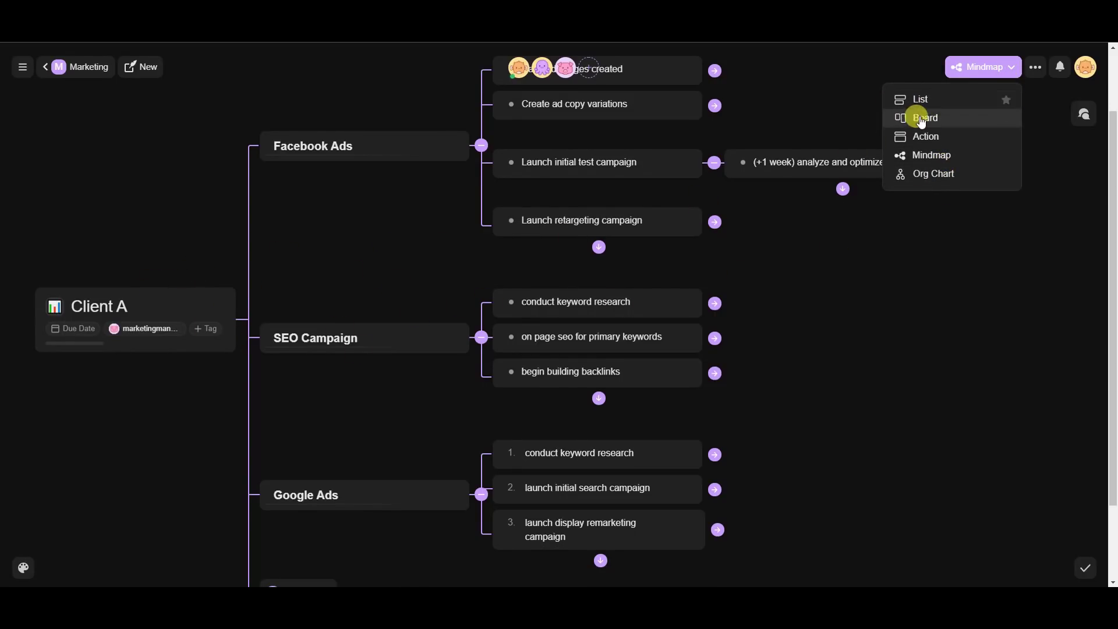
pyautogui.click(945, 176)
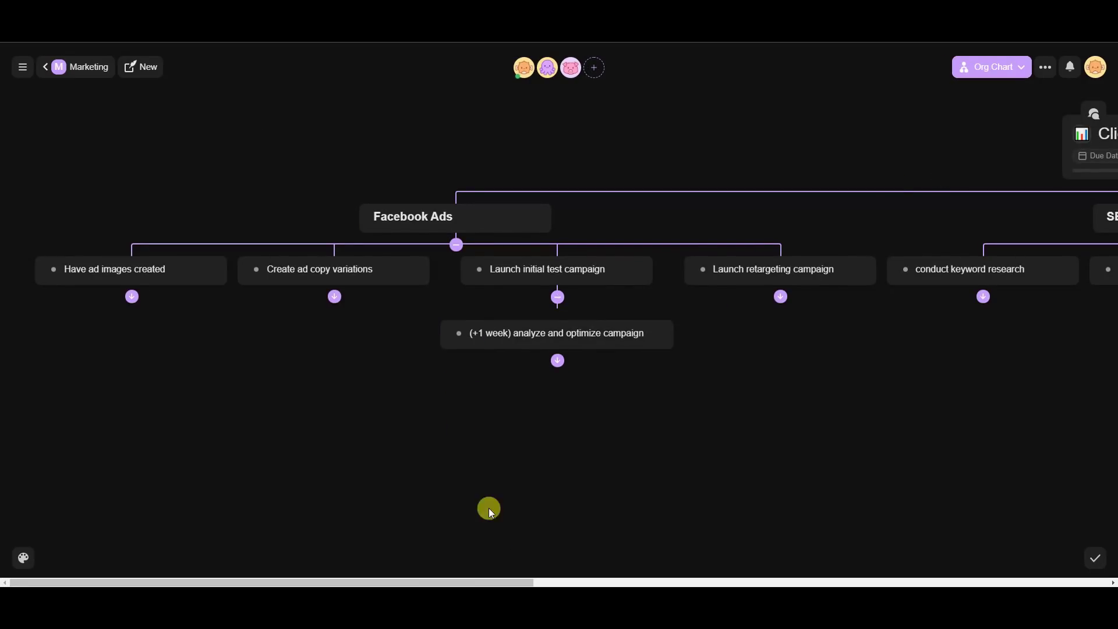
pyautogui.moveTo(477, 579); pyautogui.dragTo(767, 562)
pyautogui.moveTo(611, 579); pyautogui.dragTo(626, 416)
pyautogui.click(1025, 68)
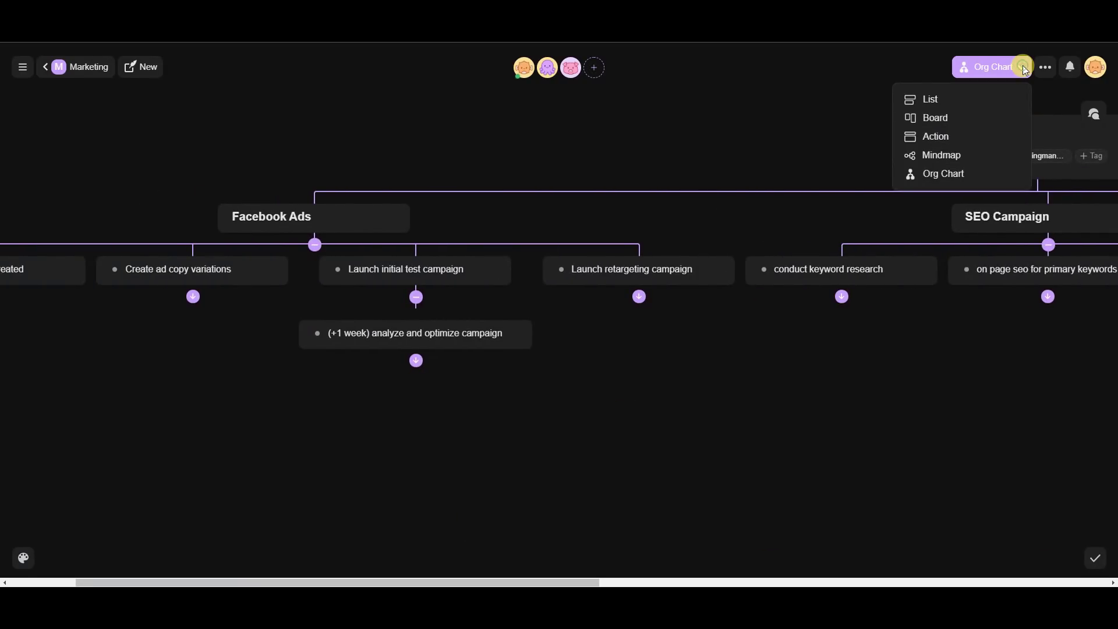
pyautogui.click(979, 95)
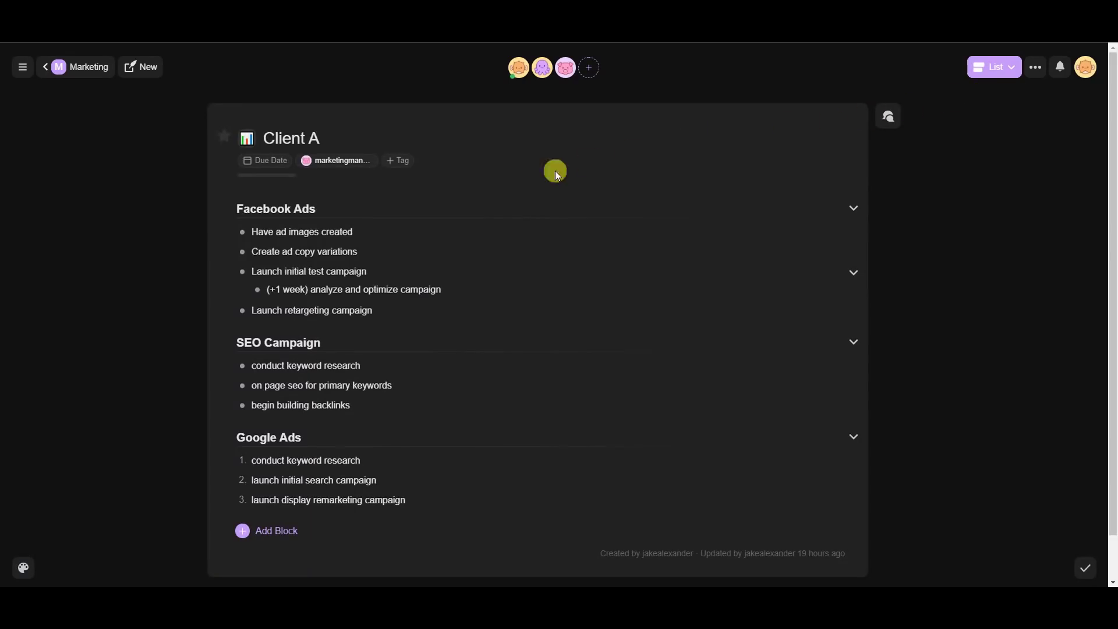
pyautogui.click(1002, 68)
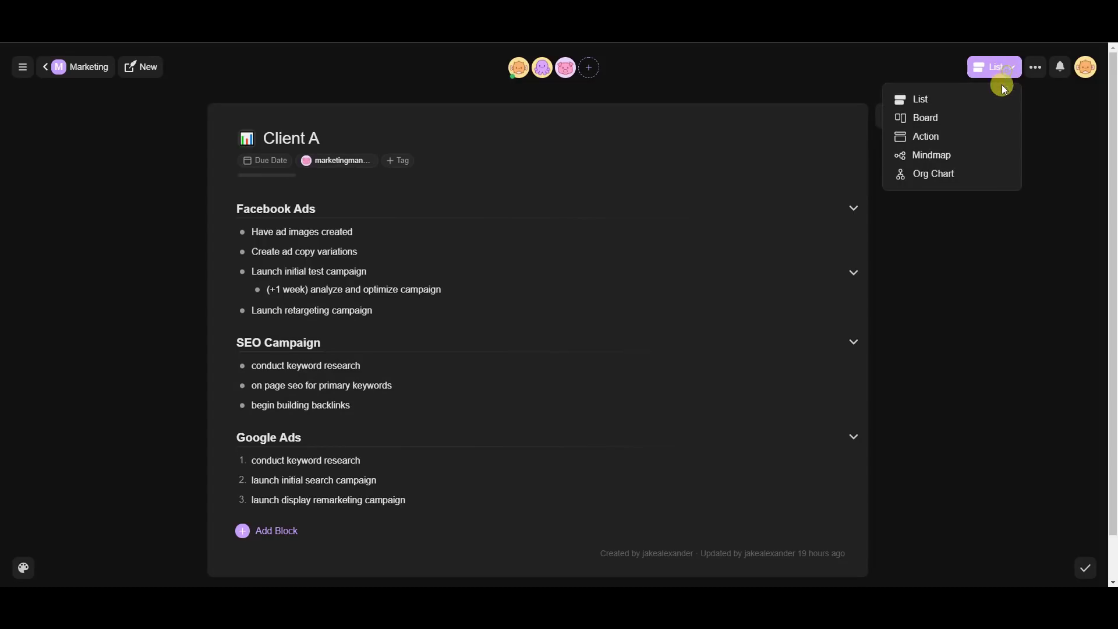
pyautogui.click(961, 136)
pyautogui.click(1000, 82)
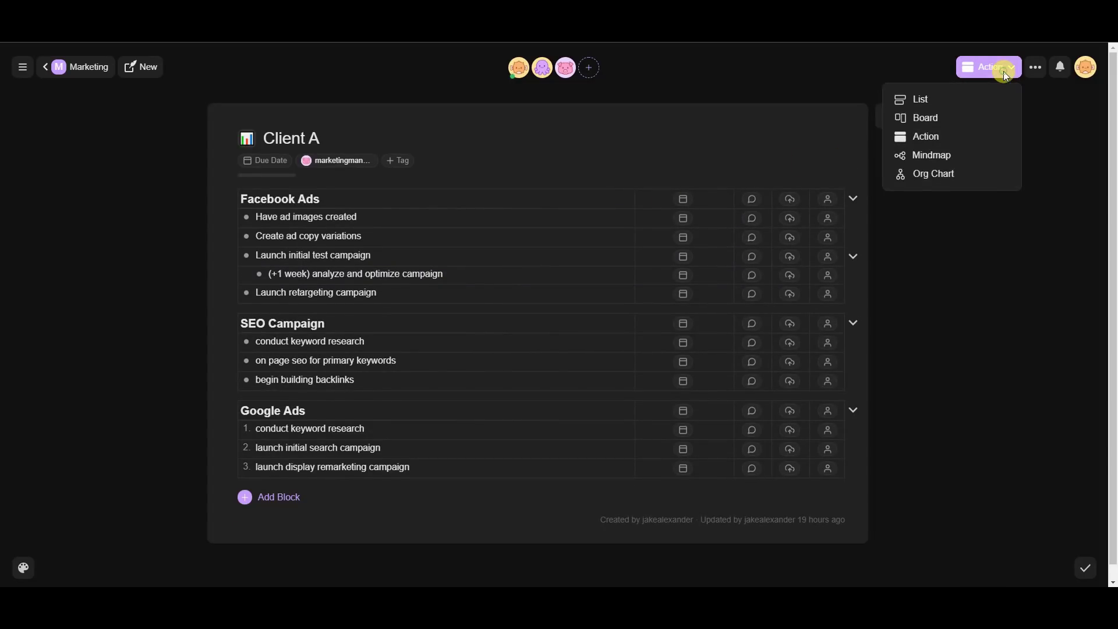
pyautogui.click(949, 154)
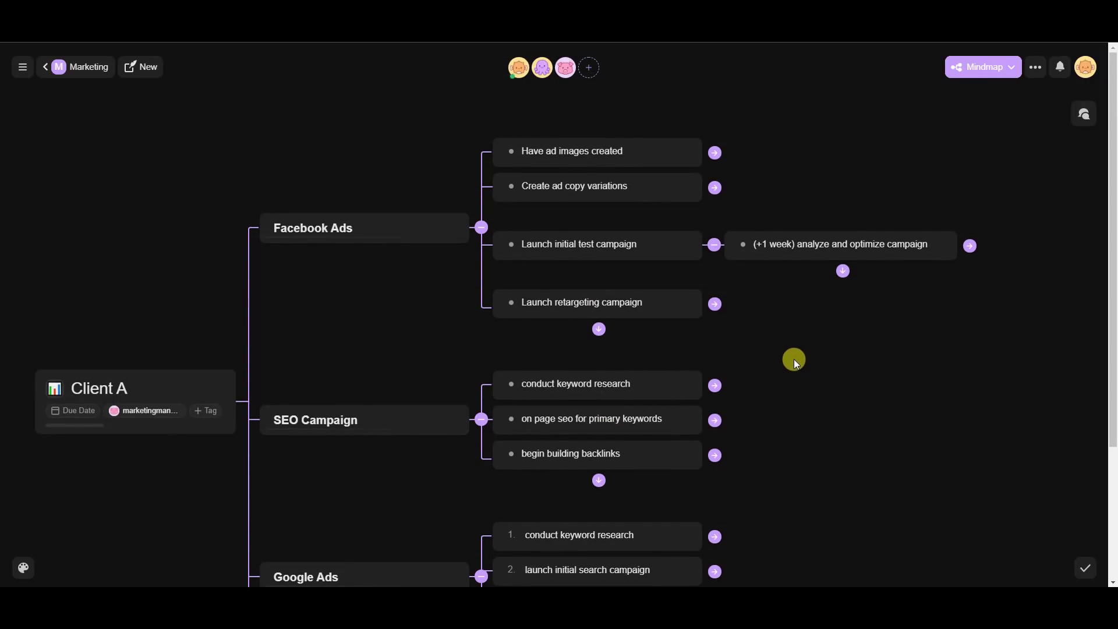
# - Go from Marketing to Web Design and open the clientsite.com Design board
pyautogui.click(48, 72)
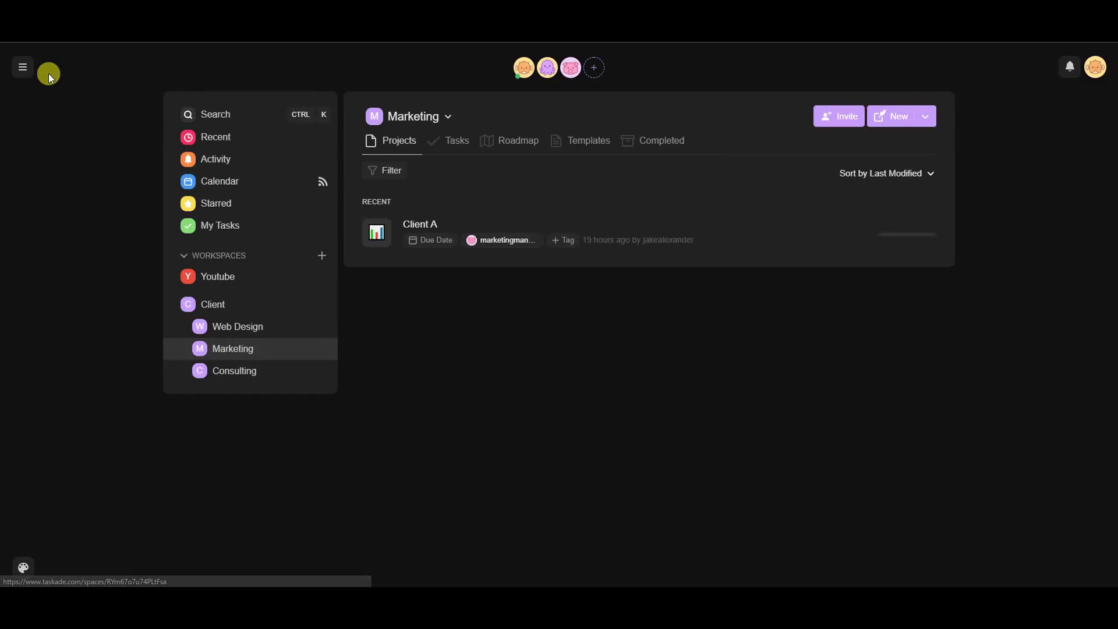
pyautogui.click(258, 332)
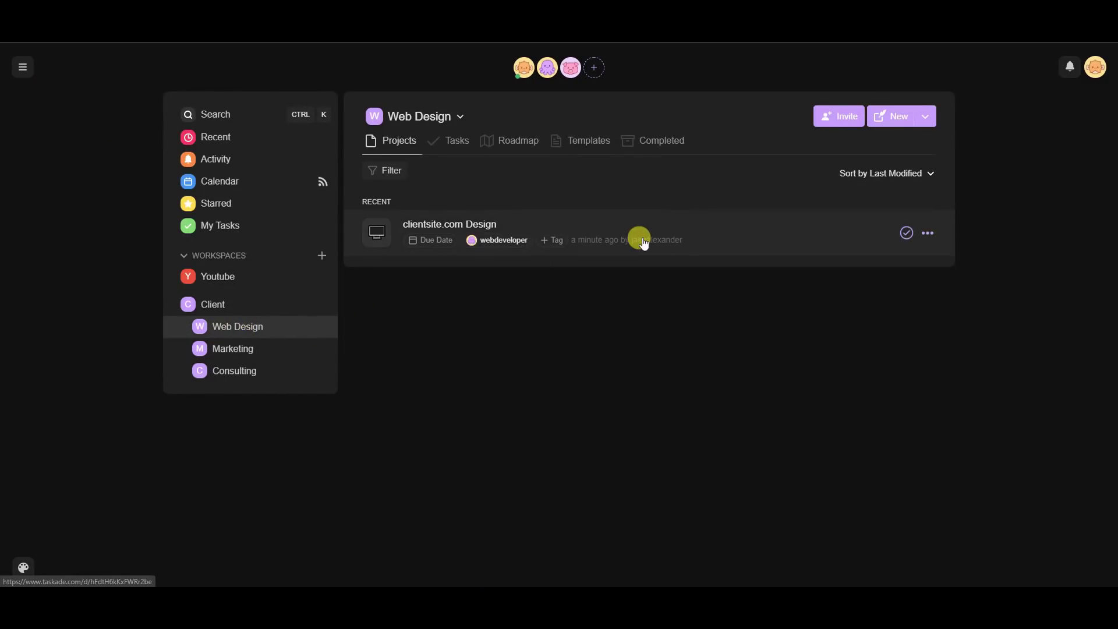
pyautogui.click(672, 228)
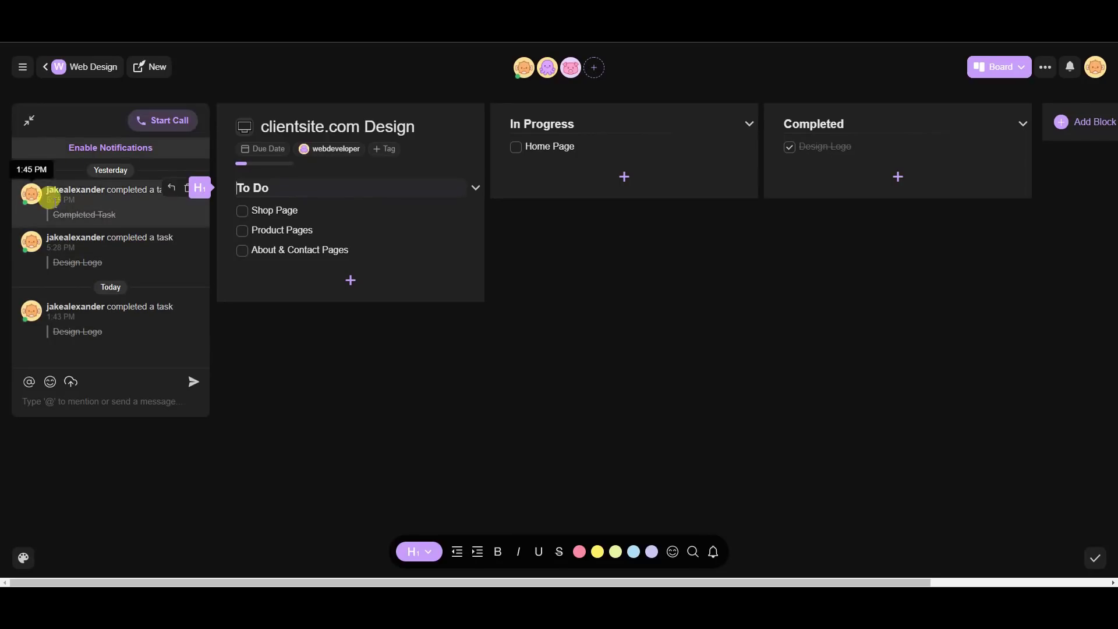
pyautogui.click(91, 363)
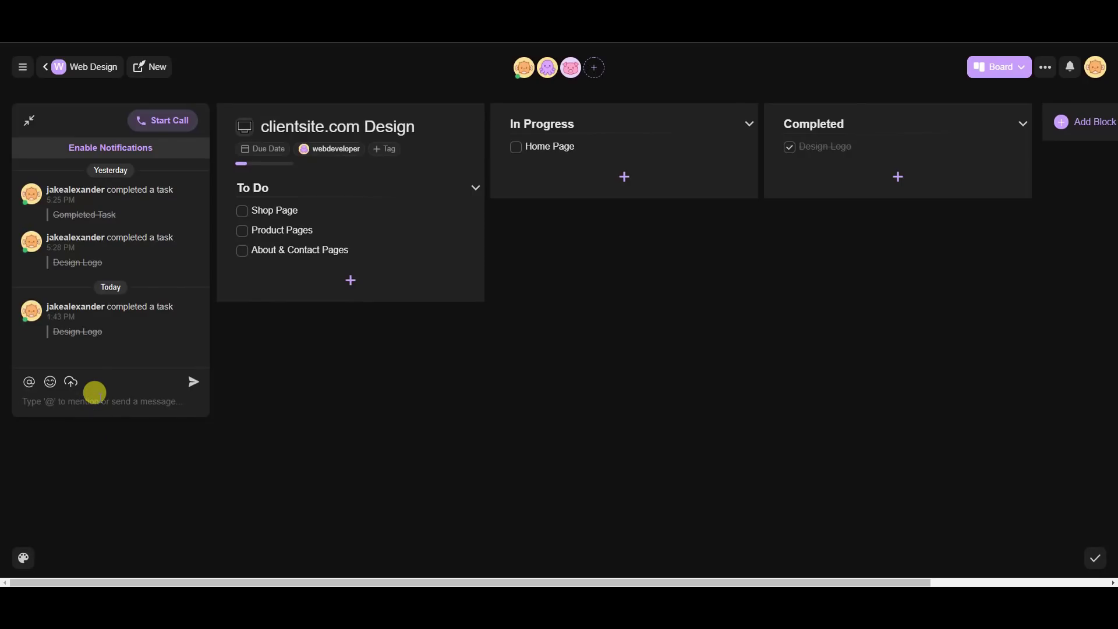
# - Send 'hello' and then a grinning 😀 emoji in the project chat
pyautogui.press('Return')
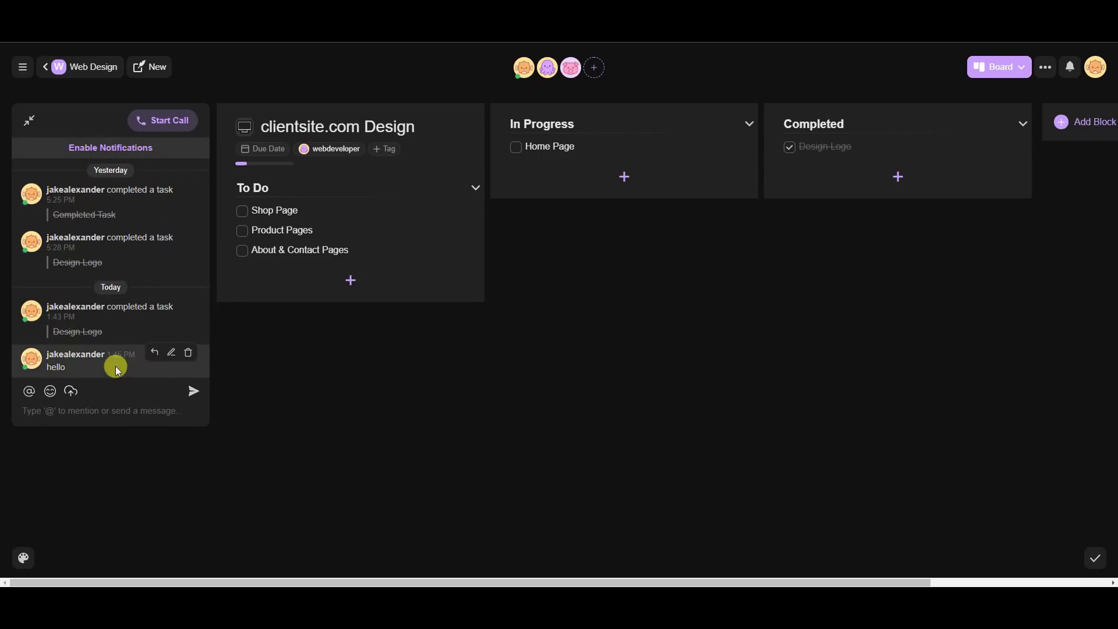
pyautogui.click(51, 391)
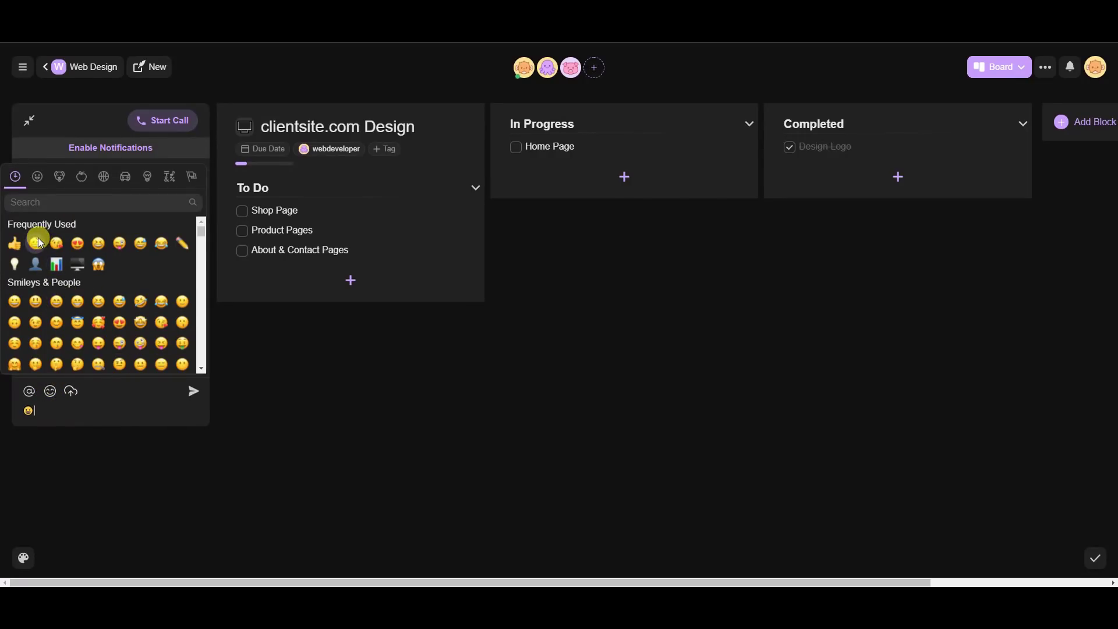
pyautogui.click(64, 410)
pyautogui.press('Return')
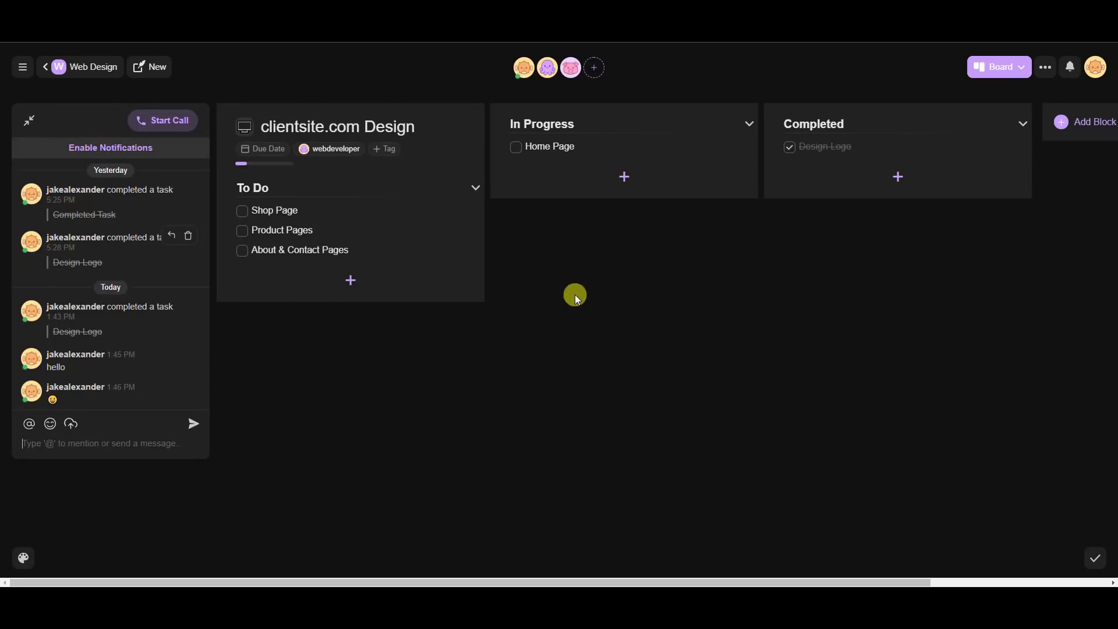
# - Go from the Web Design workspace to Marketing and open the Client A project
pyautogui.click(49, 77)
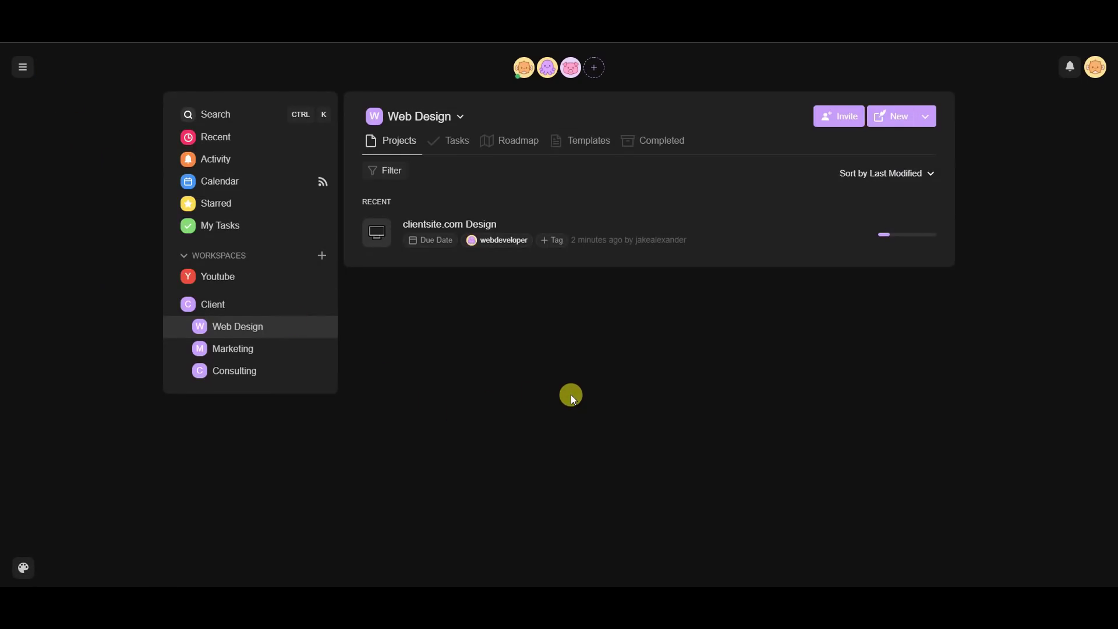
pyautogui.click(269, 348)
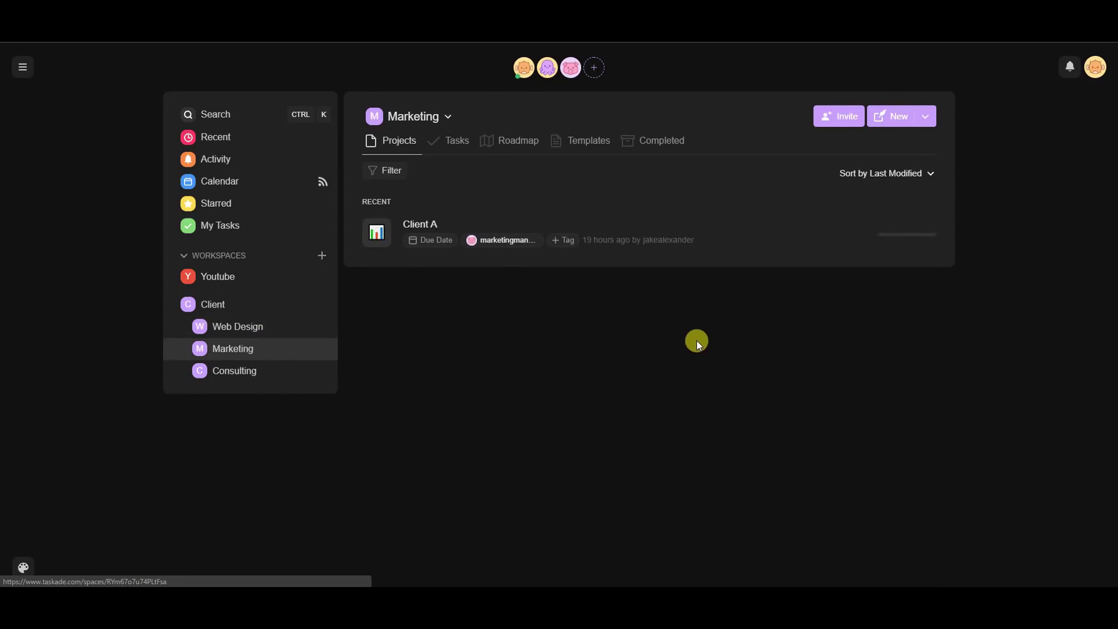
pyautogui.click(668, 240)
pyautogui.scroll(-2, 583, 326)
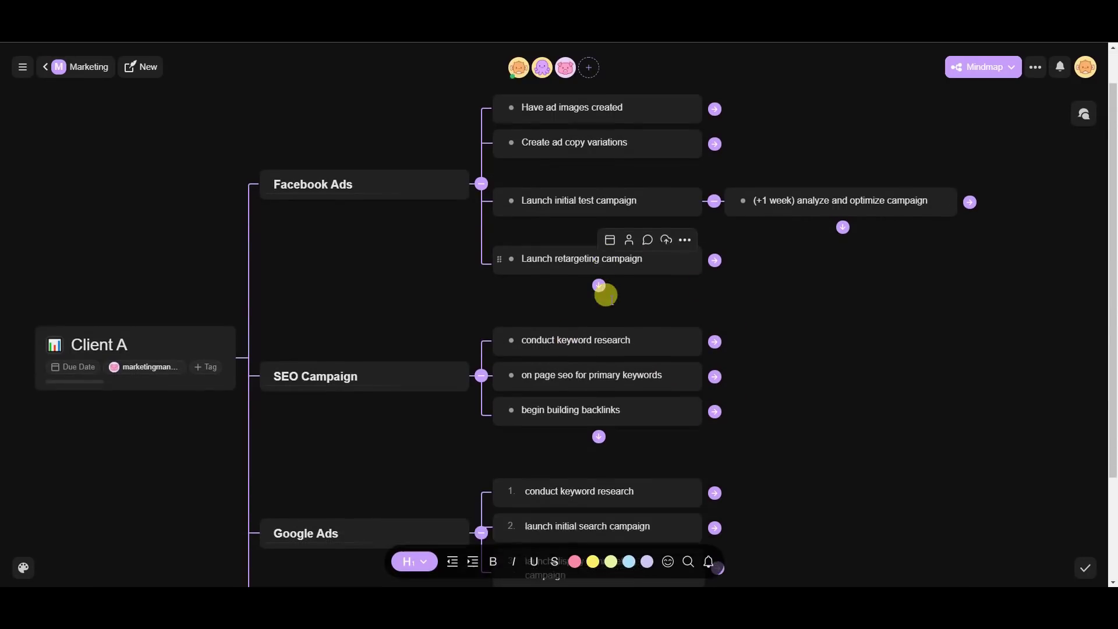
pyautogui.scroll(2, 641, 245)
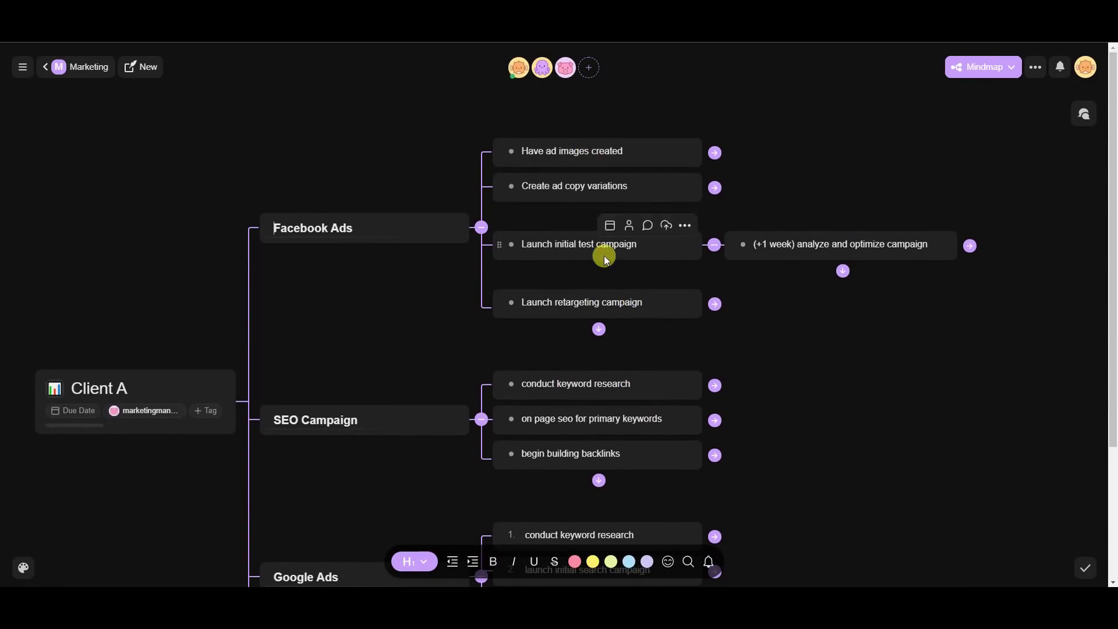
pyautogui.scroll(-2, 623, 466)
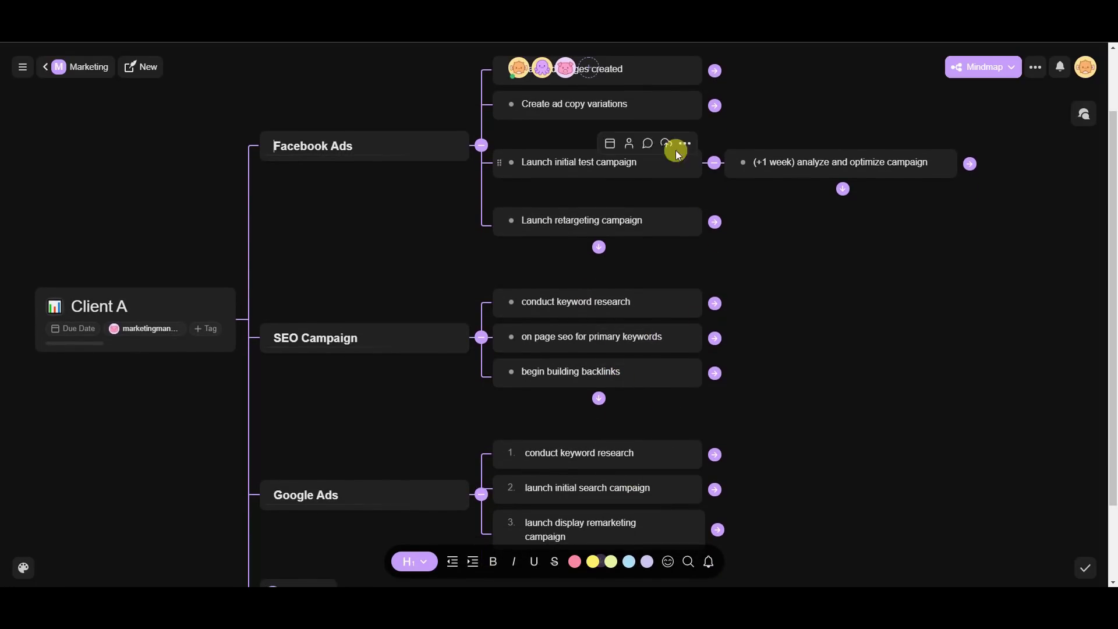
# - Reopen Client A twice, check its extra options menu, and go back to Marketing's project list
pyautogui.click(44, 67)
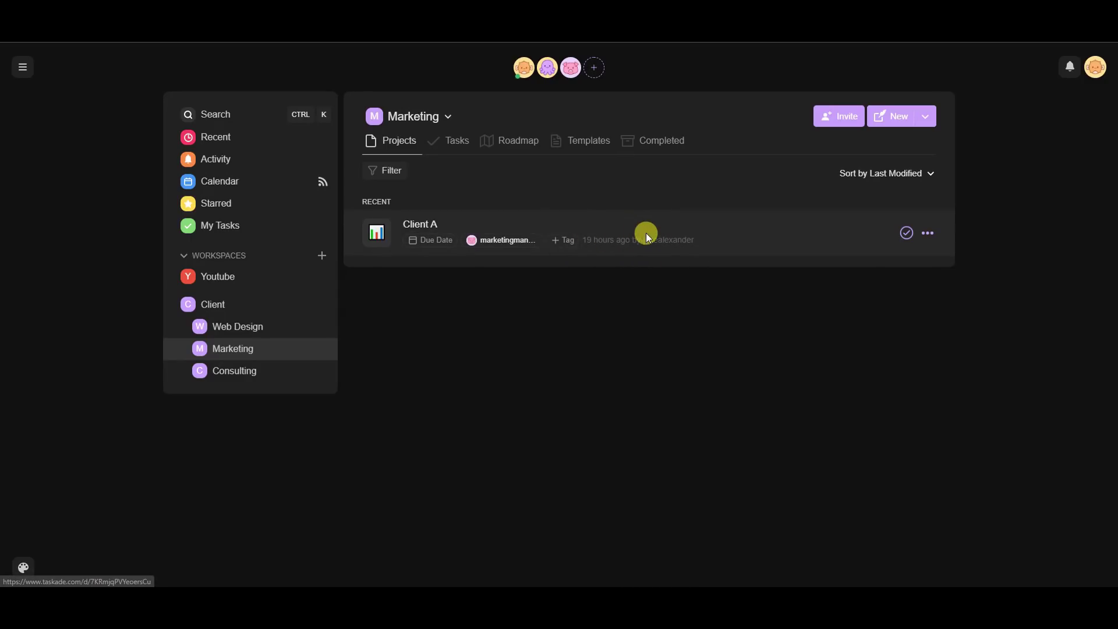
pyautogui.click(645, 233)
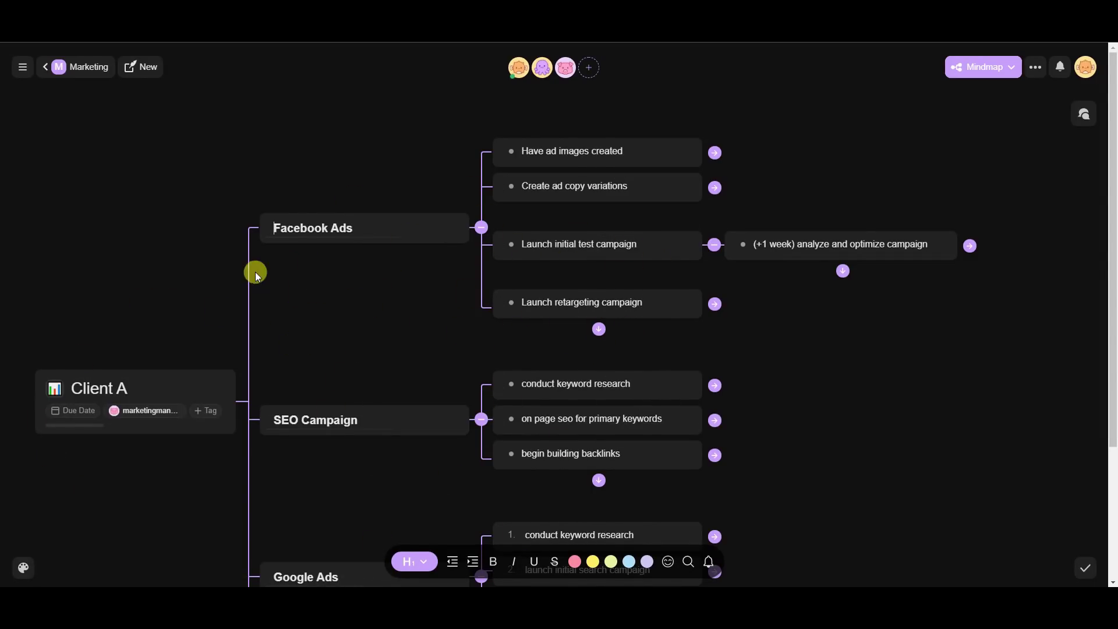
pyautogui.click(46, 67)
pyautogui.click(660, 232)
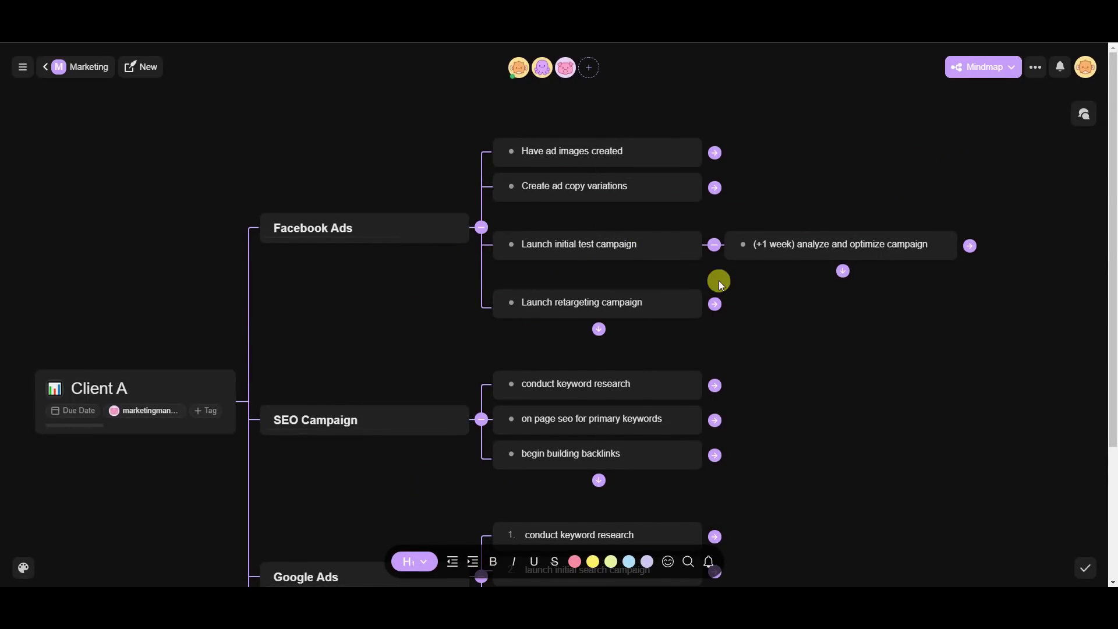
pyautogui.click(1038, 70)
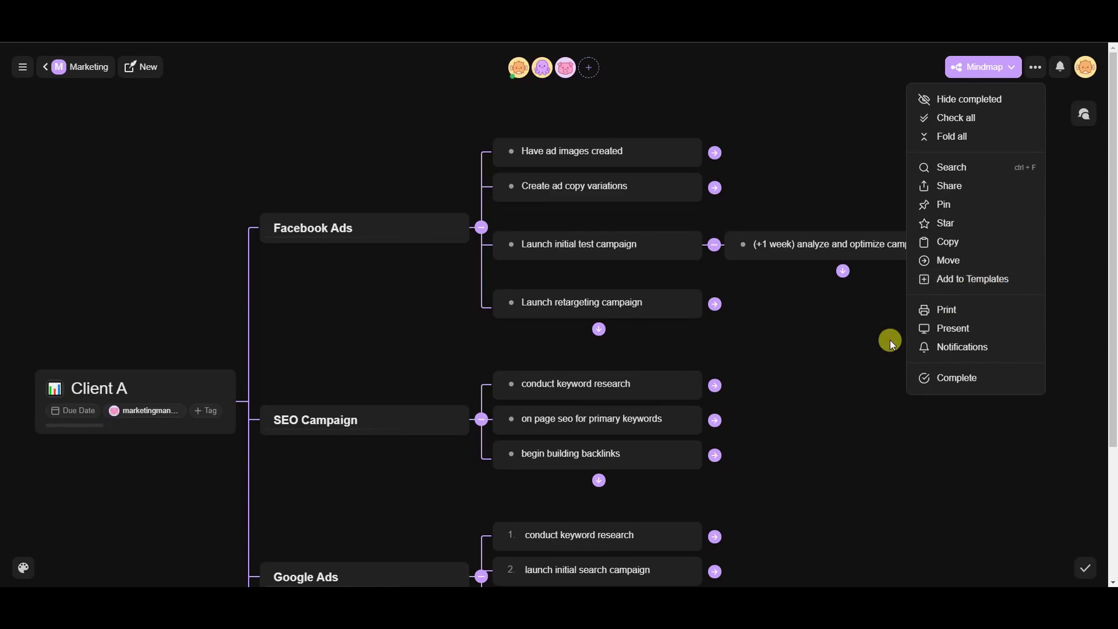
pyautogui.click(874, 362)
pyautogui.click(46, 69)
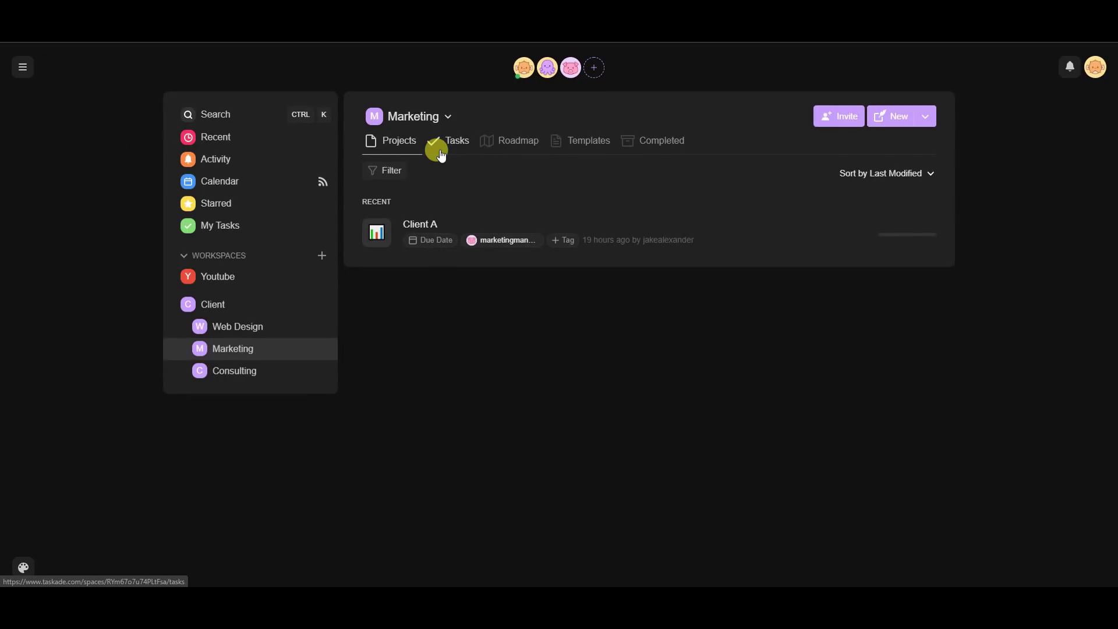
# - Open the Marketing Template mindmap from the Marketing workspace's templates for editing
pyautogui.click(592, 151)
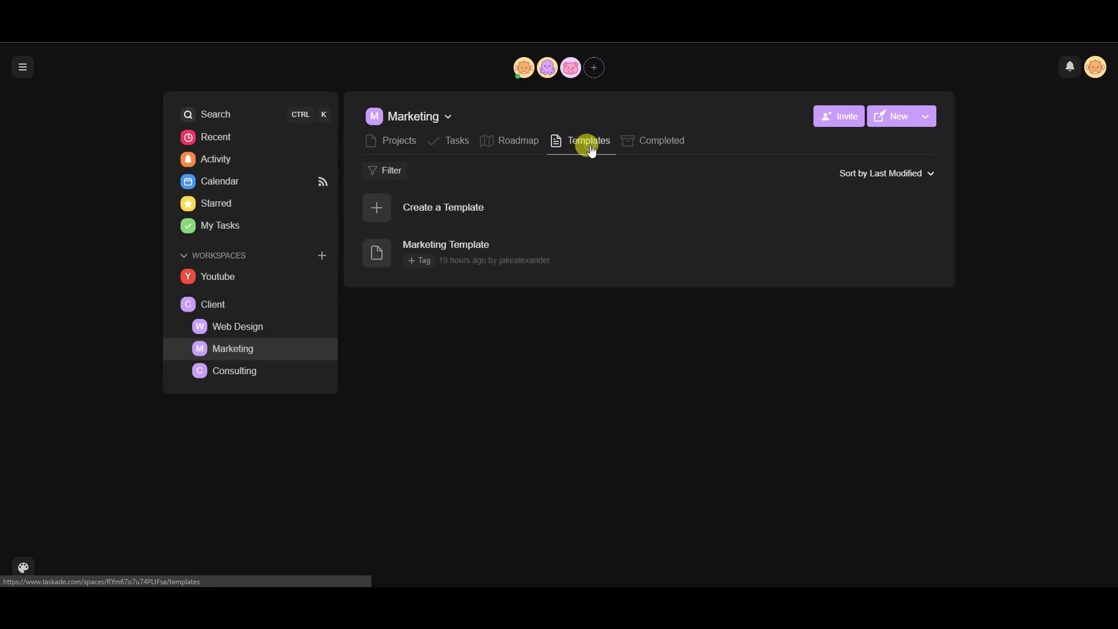
pyautogui.moveTo(460, 249)
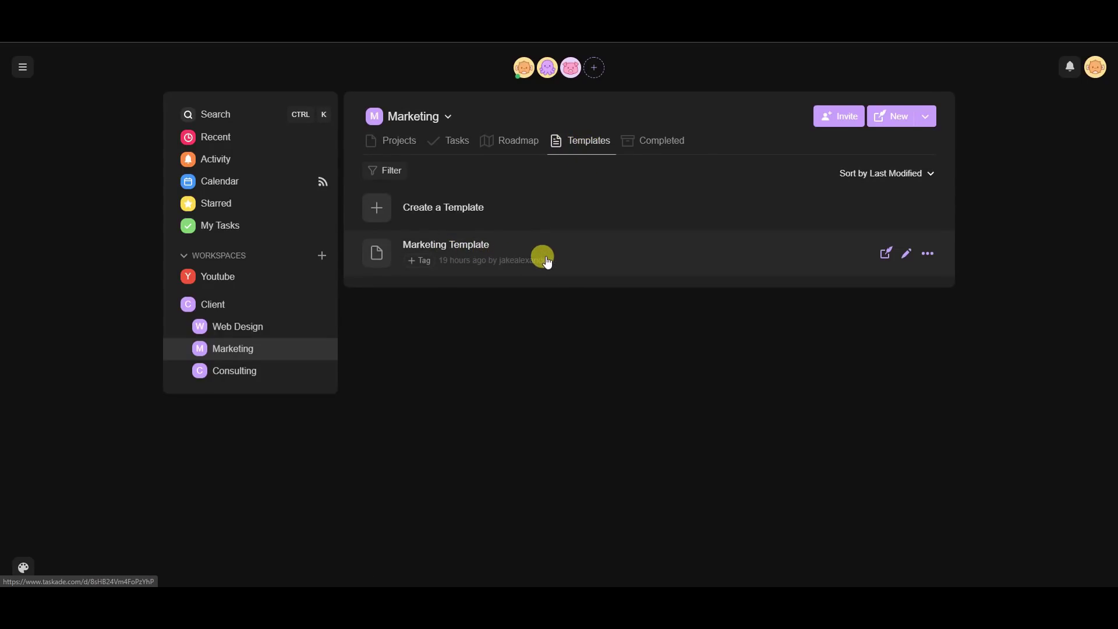
pyautogui.click(565, 255)
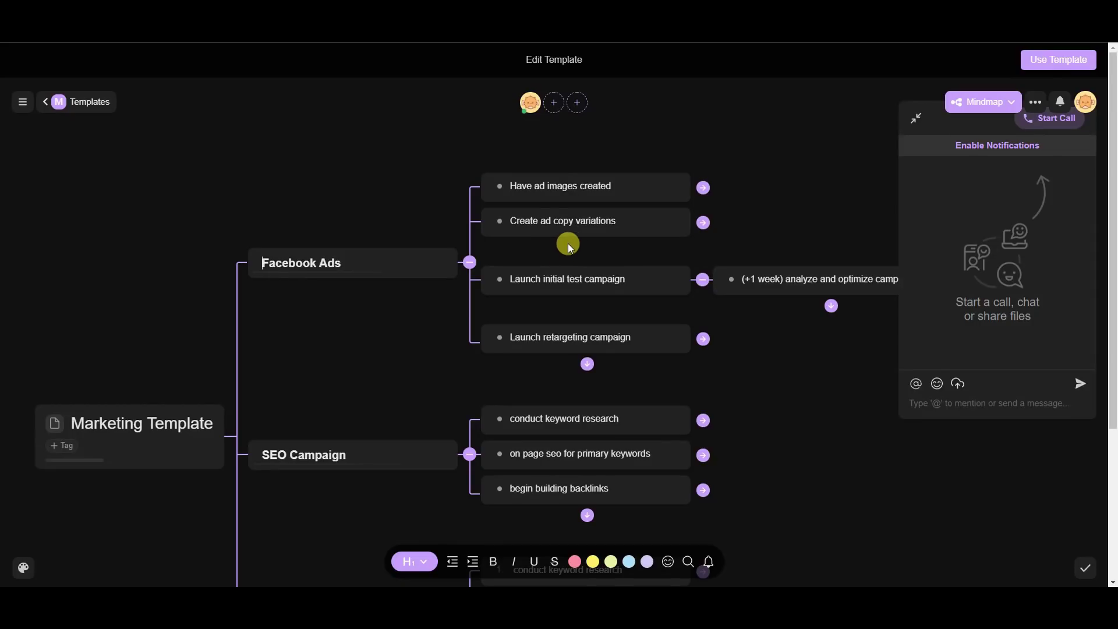
pyautogui.scroll(-2, 826, 353)
pyautogui.scroll(1, 820, 346)
pyautogui.scroll(-1, 582, 408)
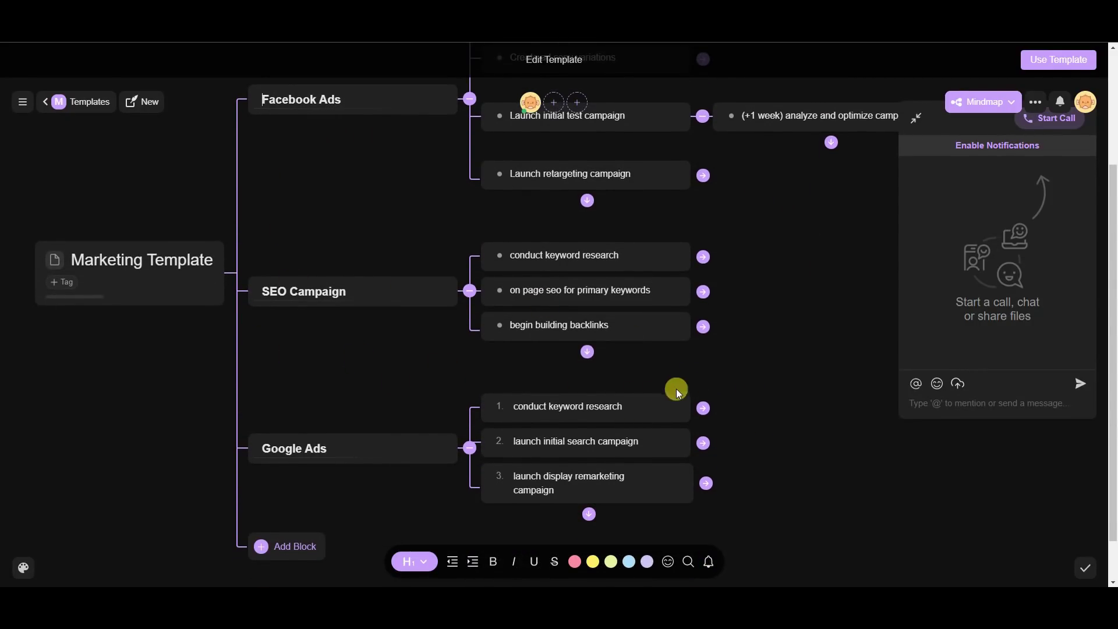
pyautogui.click(399, 384)
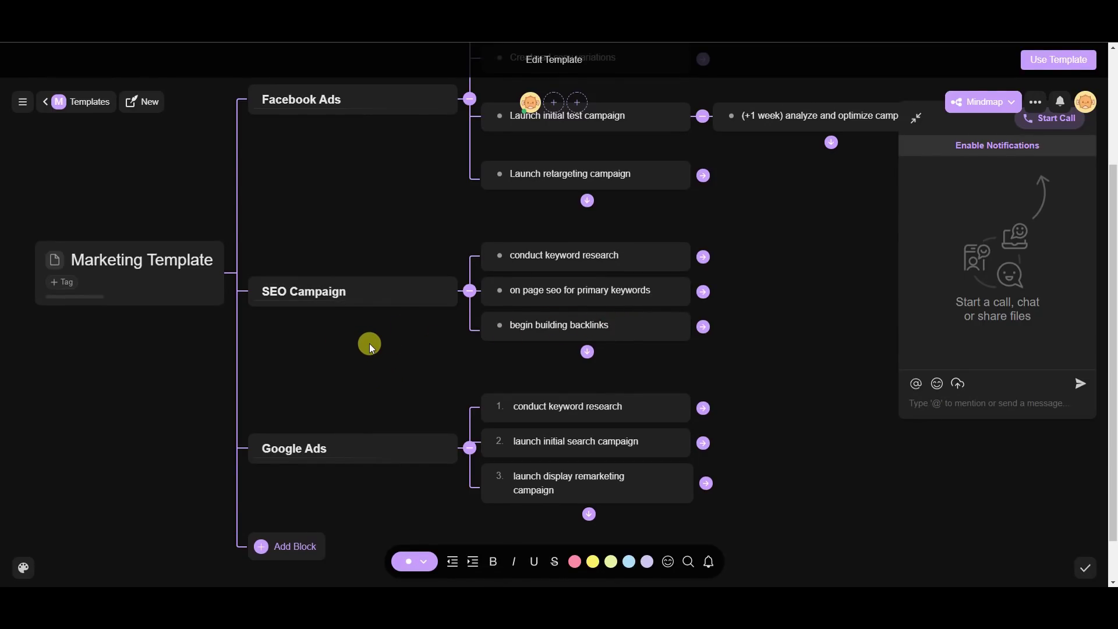
# - Collapse and delete the Google Ads node, then return to the templates list
pyautogui.scroll(3, 400, 317)
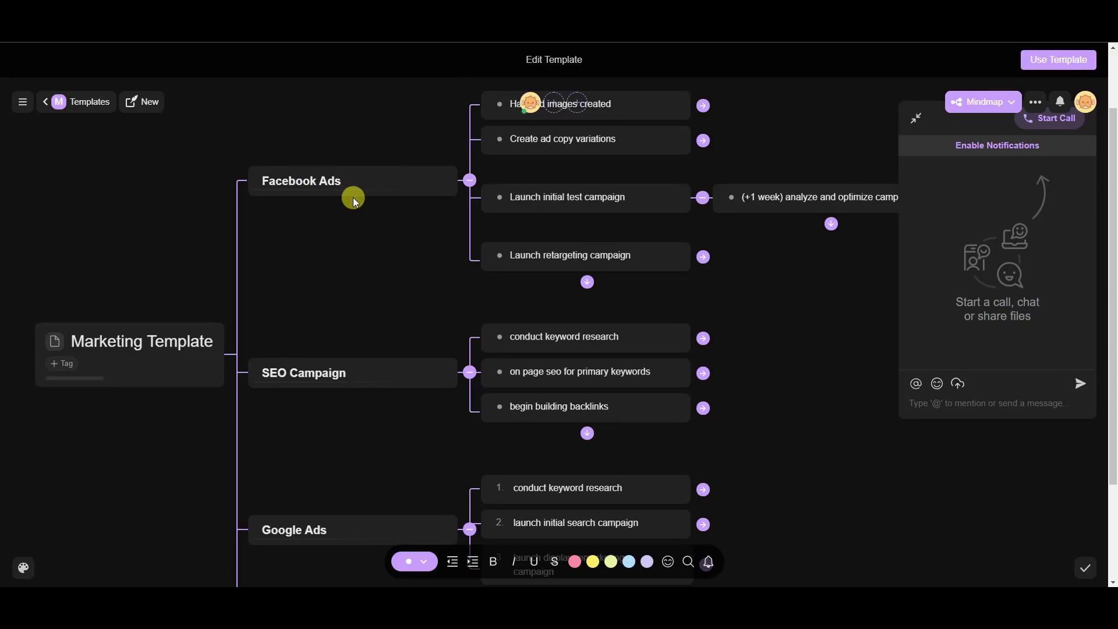
pyautogui.scroll(-2, 373, 233)
pyautogui.scroll(-1, 376, 249)
pyautogui.click(470, 446)
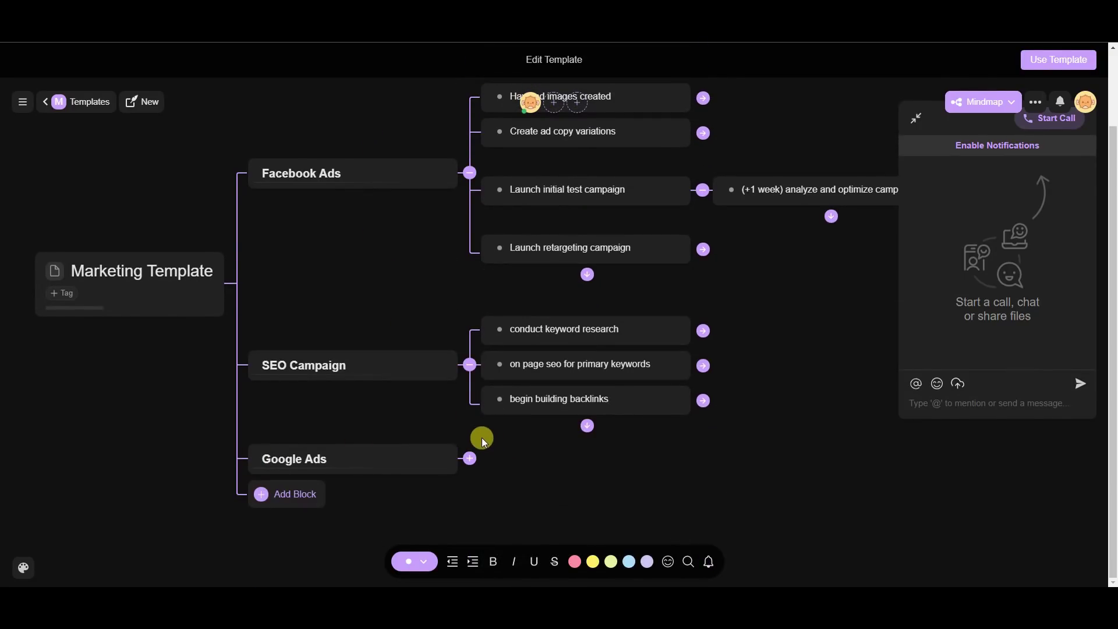
pyautogui.click(439, 441)
pyautogui.click(453, 406)
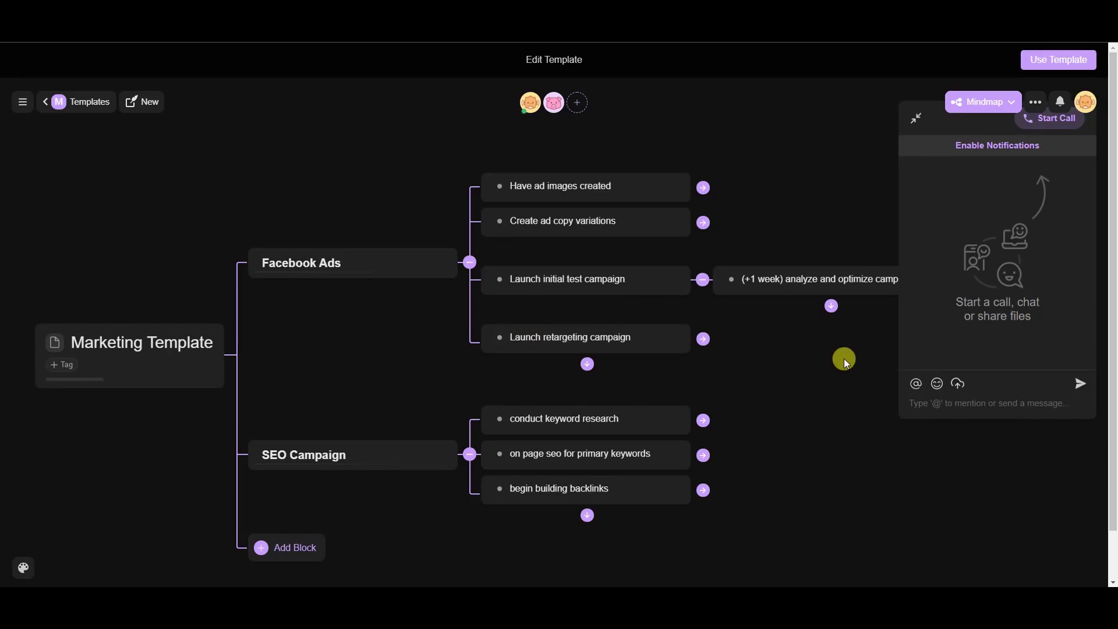
pyautogui.click(47, 107)
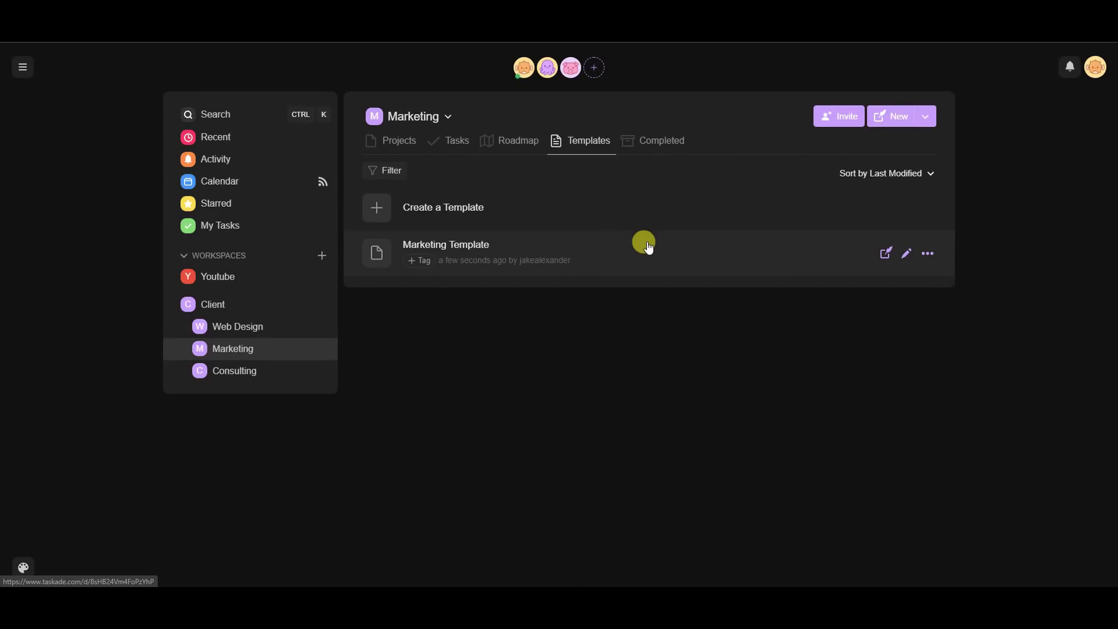
# - Create a new Marketing project and try the Marketing Template, Weekly Planner, Meeting Agenda, Project Board and Mindmap templates
pyautogui.click(412, 145)
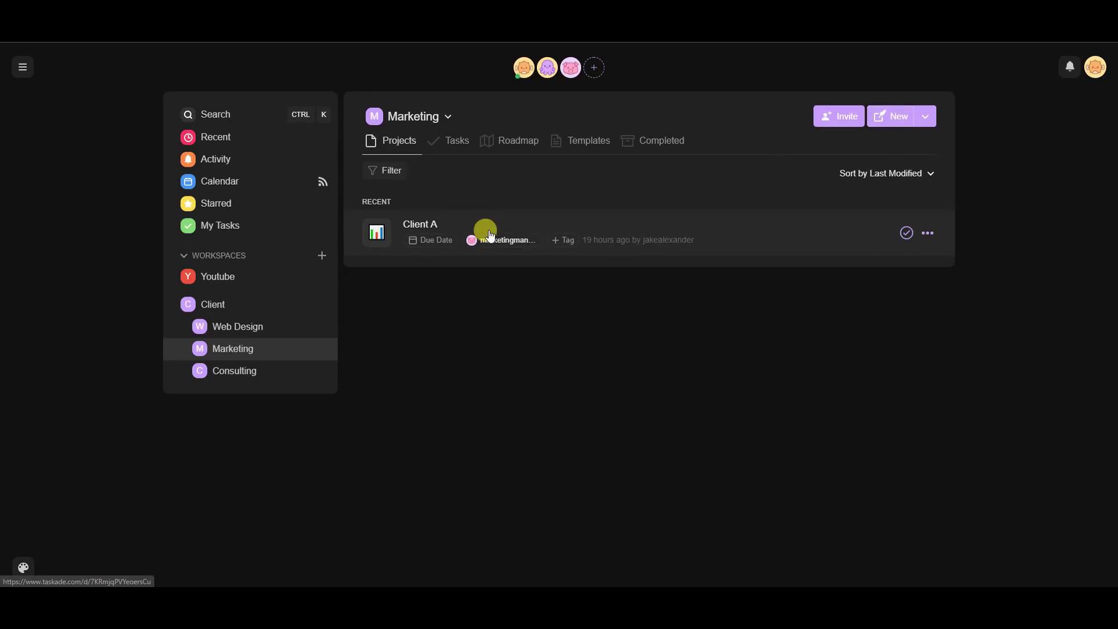
pyautogui.click(897, 116)
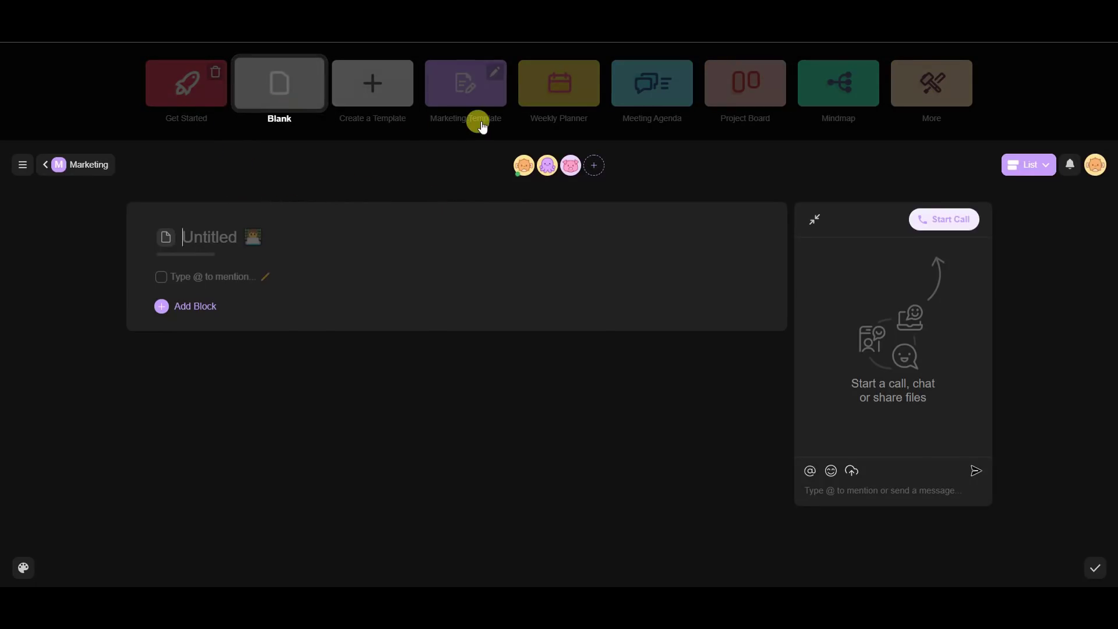
pyautogui.click(497, 103)
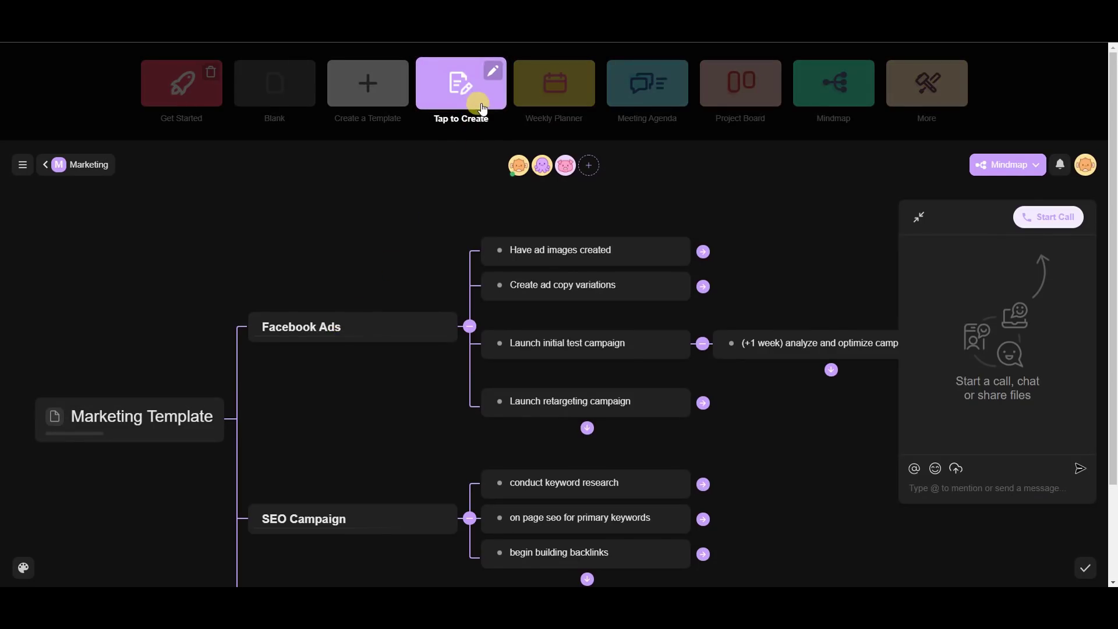
pyautogui.click(570, 98)
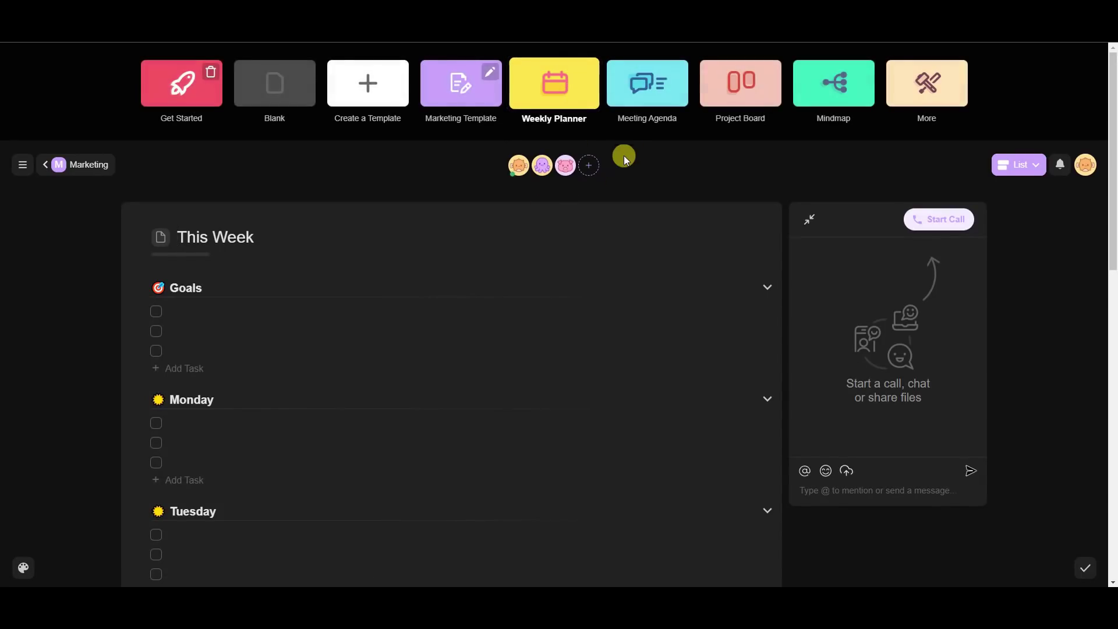
pyautogui.click(667, 101)
pyautogui.click(743, 103)
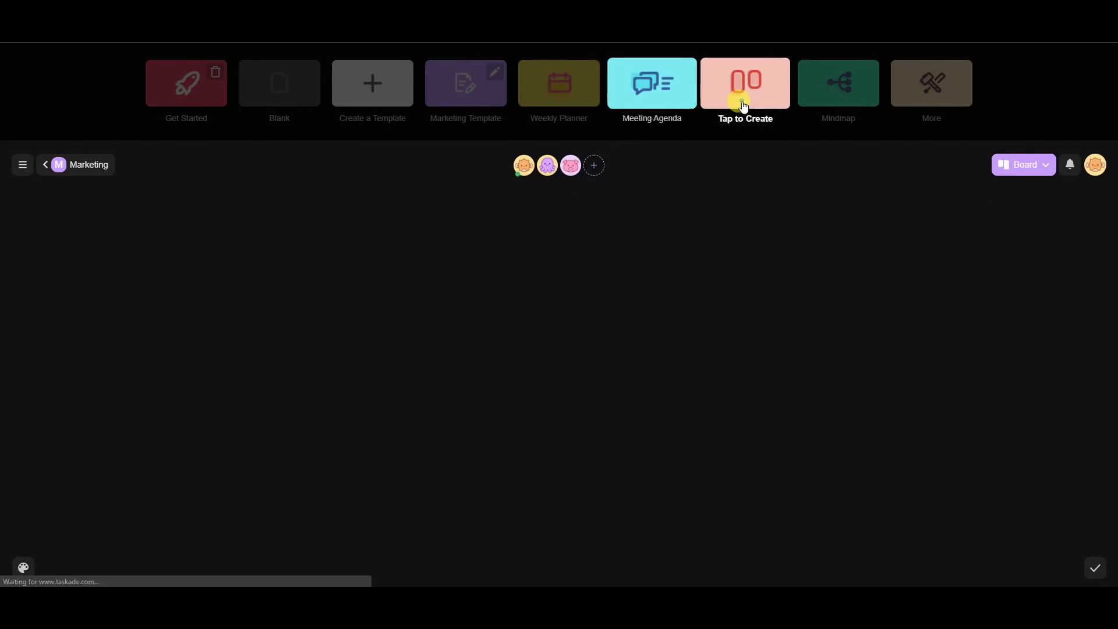
pyautogui.click(815, 101)
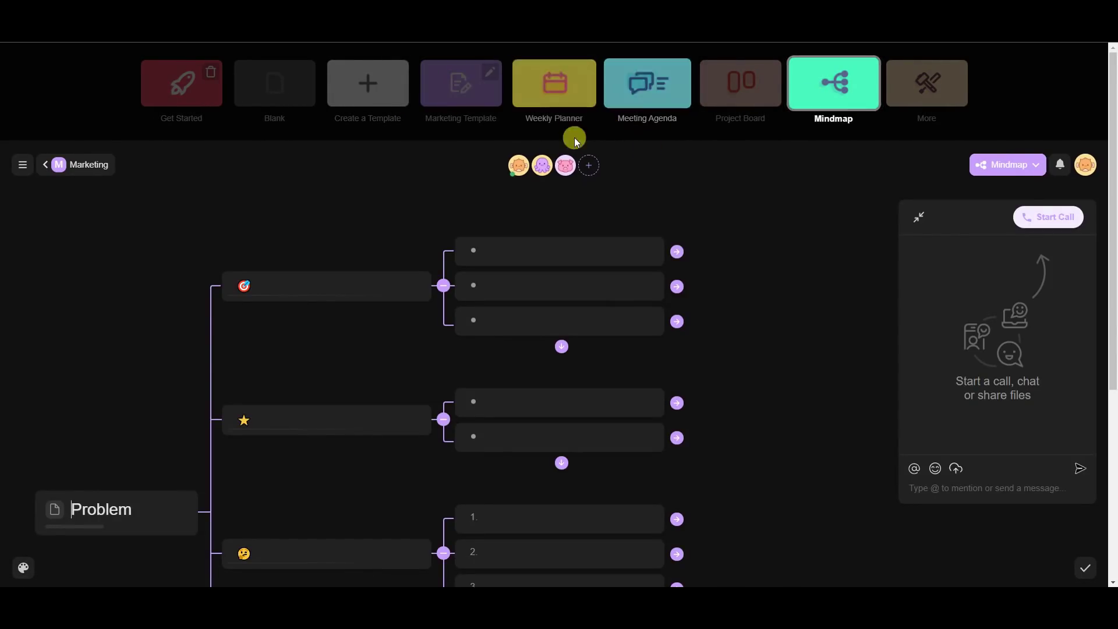
# - Open taskade.com/templates and scroll through its categories, back up to Featured
pyautogui.click(948, 95)
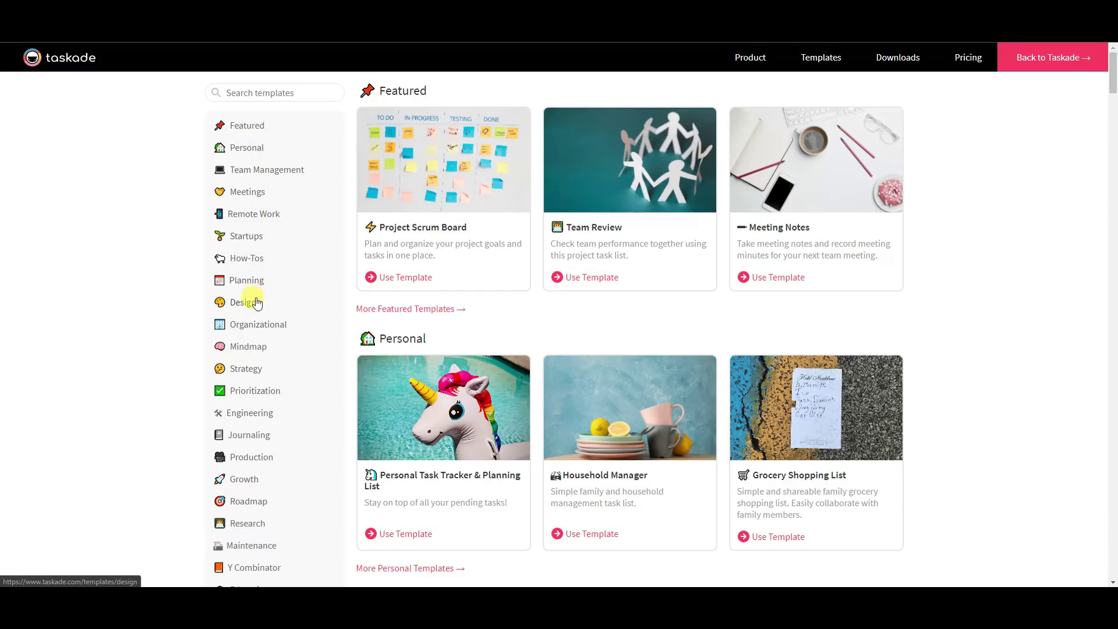
pyautogui.scroll(-3, 259, 350)
pyautogui.scroll(1, 142, 415)
pyautogui.scroll(-1, 140, 416)
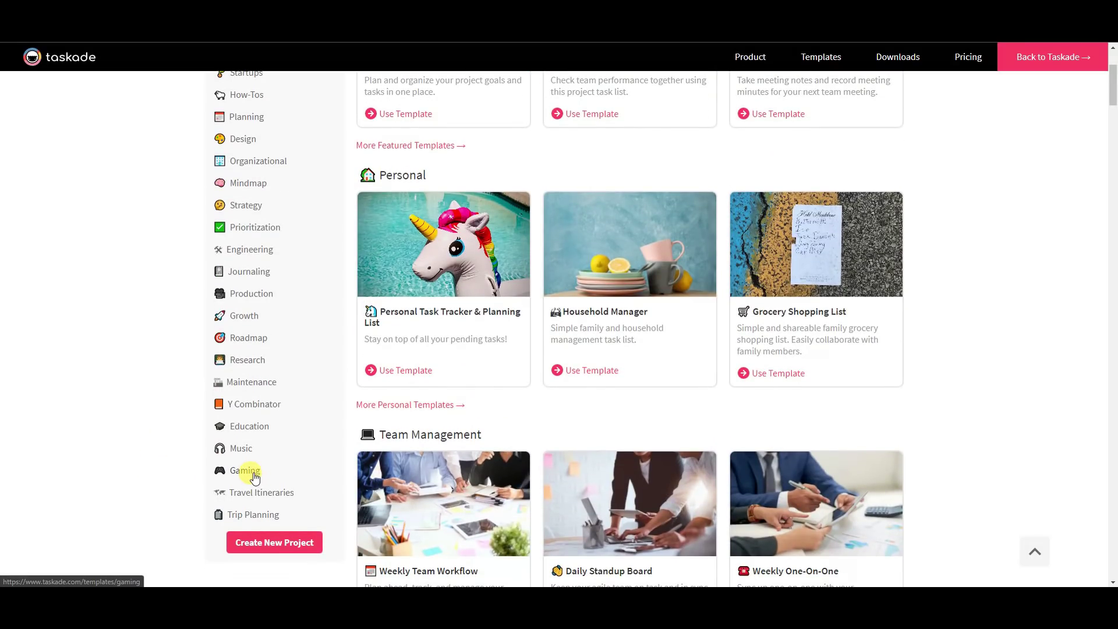
pyautogui.scroll(3, 256, 477)
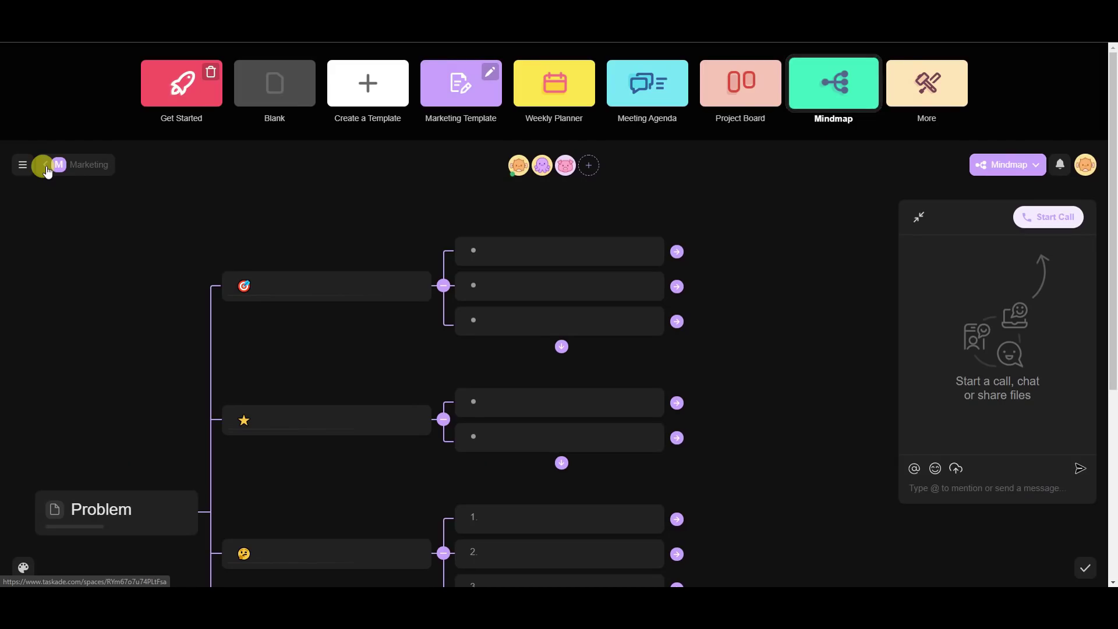
# - From the Client workspace, search all workspaces for '#high', then switch to Recent
pyautogui.click(46, 169)
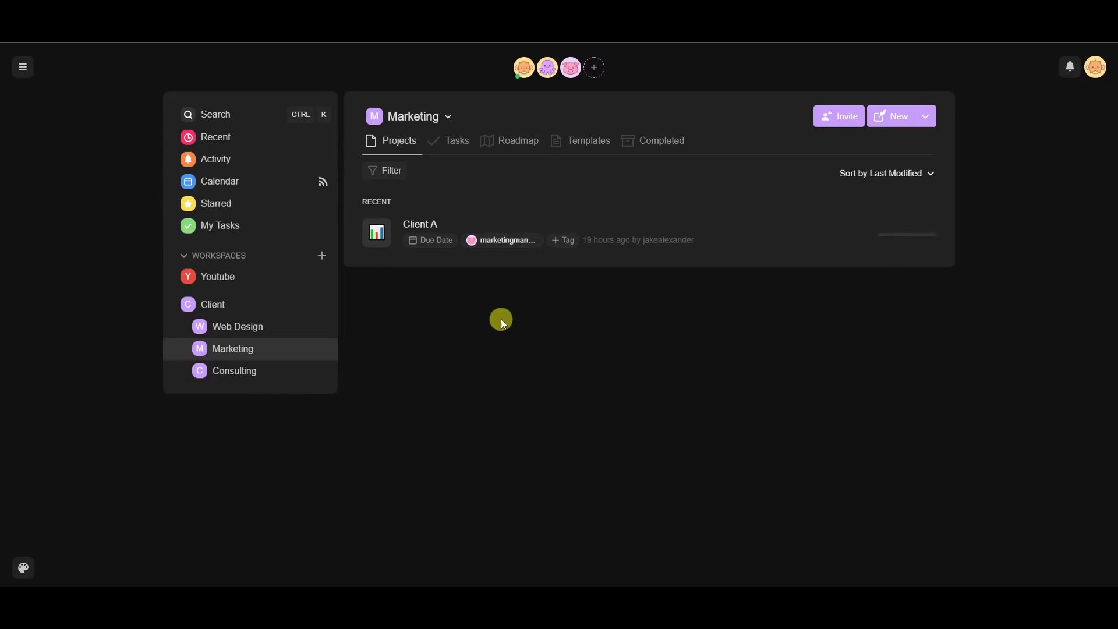
pyautogui.click(240, 302)
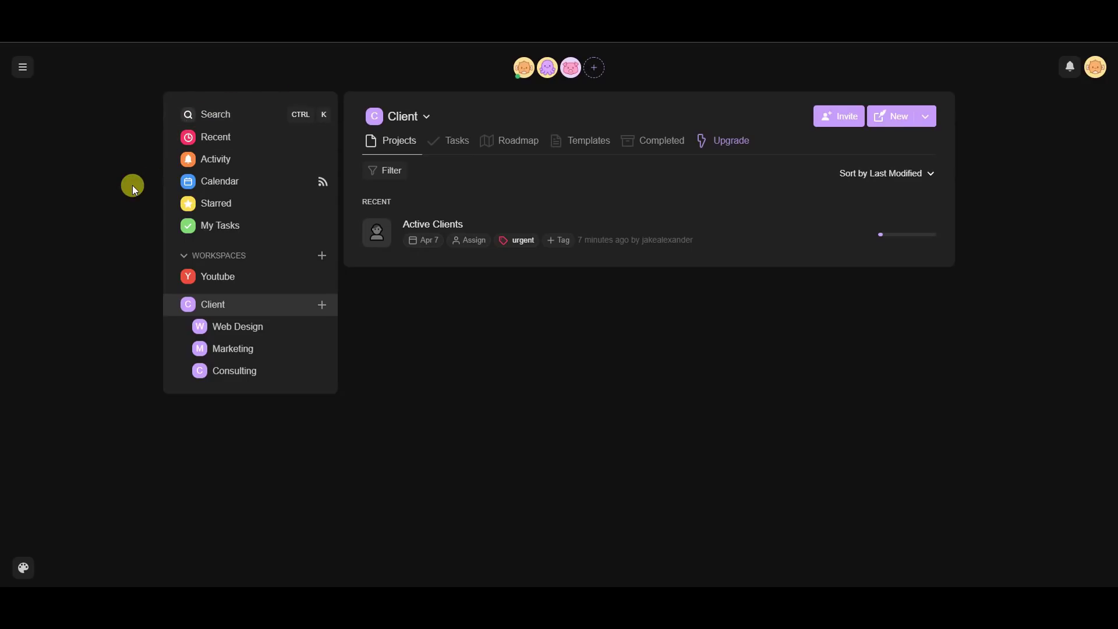
pyautogui.click(225, 114)
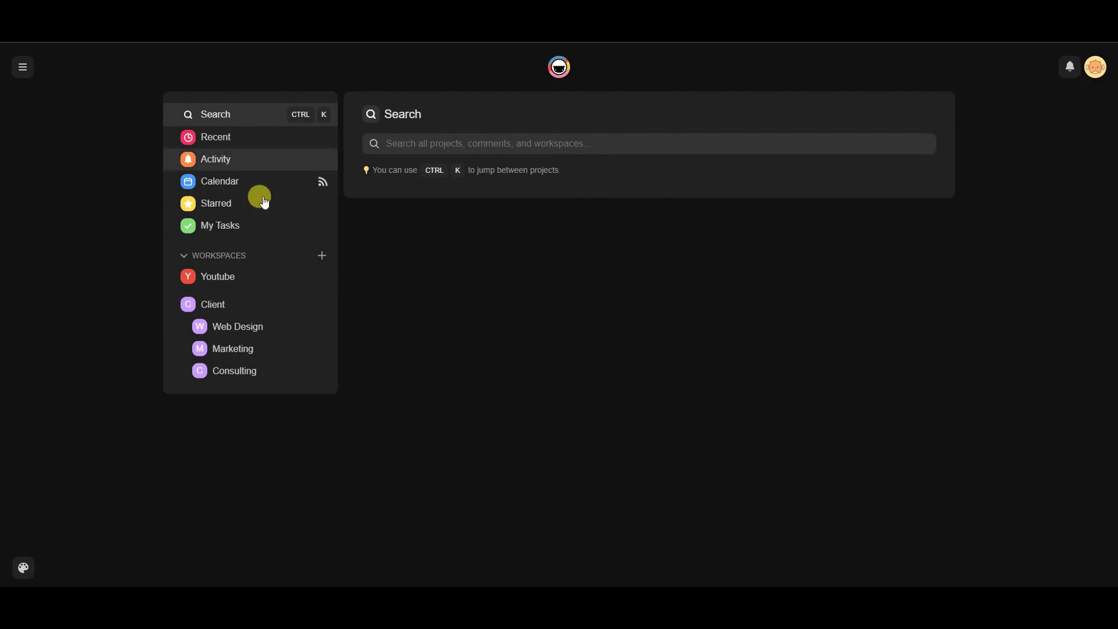
pyautogui.write('#high')
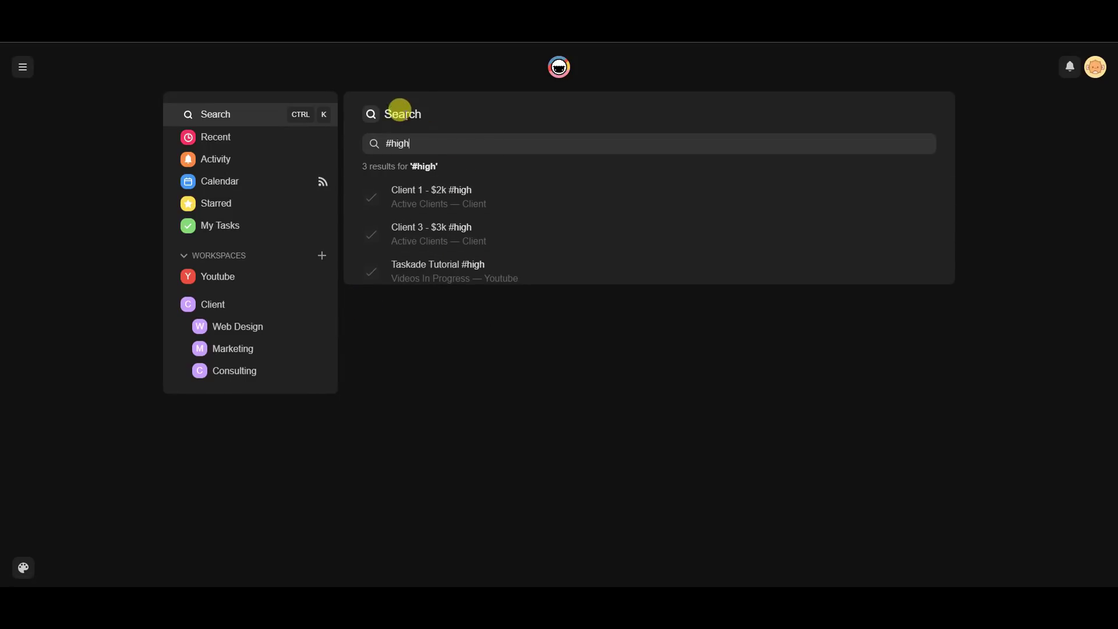
pyautogui.press('Escape')
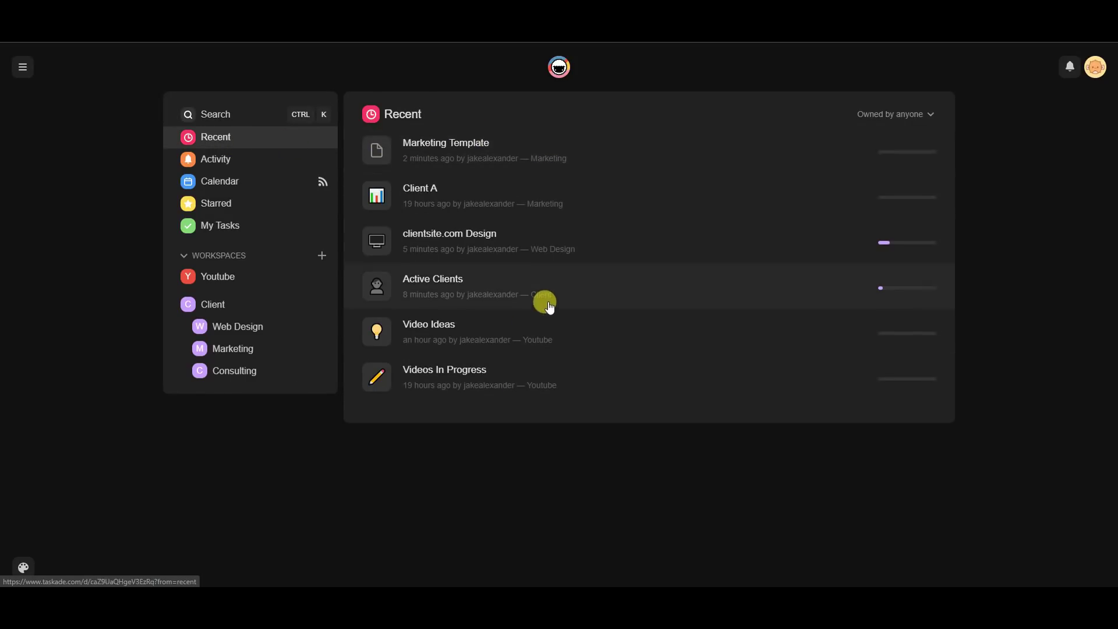
# - View Activity, the April 2021 Calendar, Starred and My Tasks, then return to the Client workspace
pyautogui.click(233, 163)
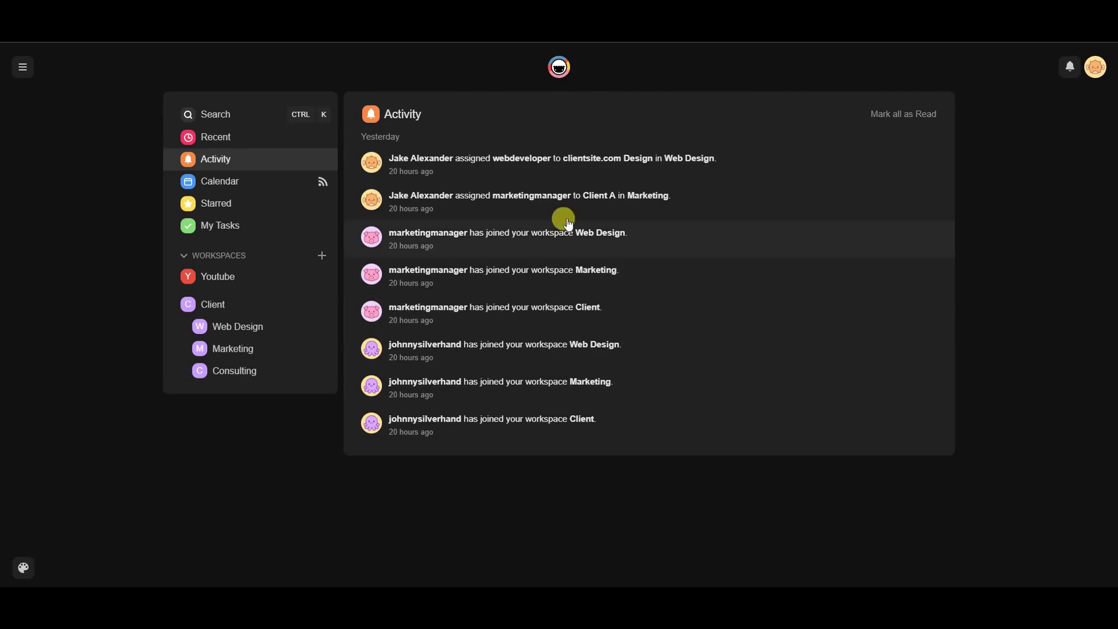
pyautogui.click(257, 181)
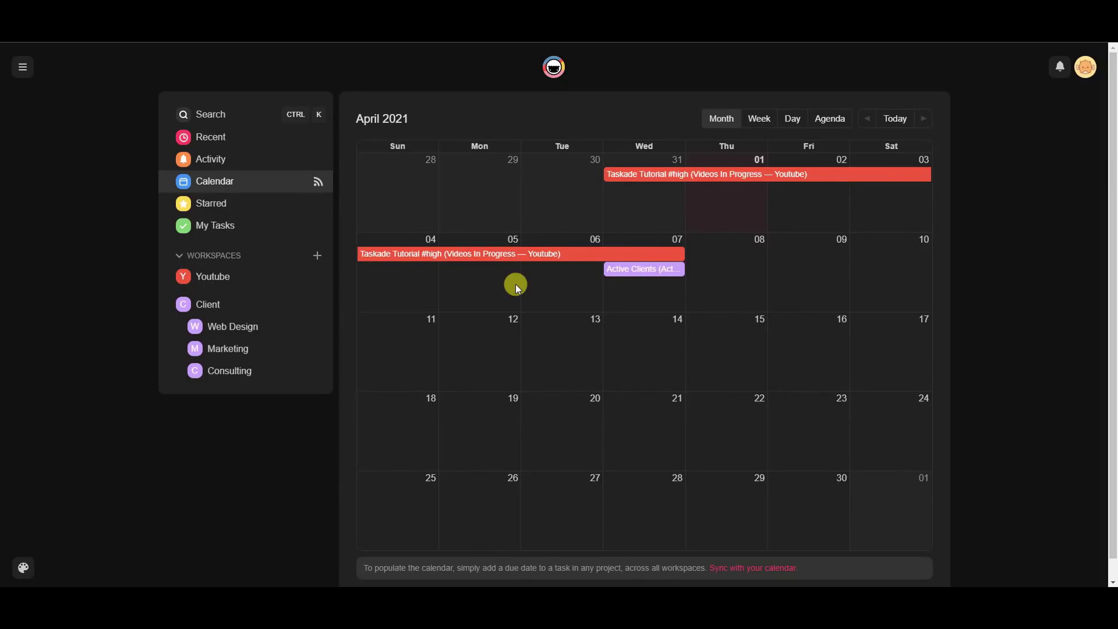
pyautogui.click(244, 212)
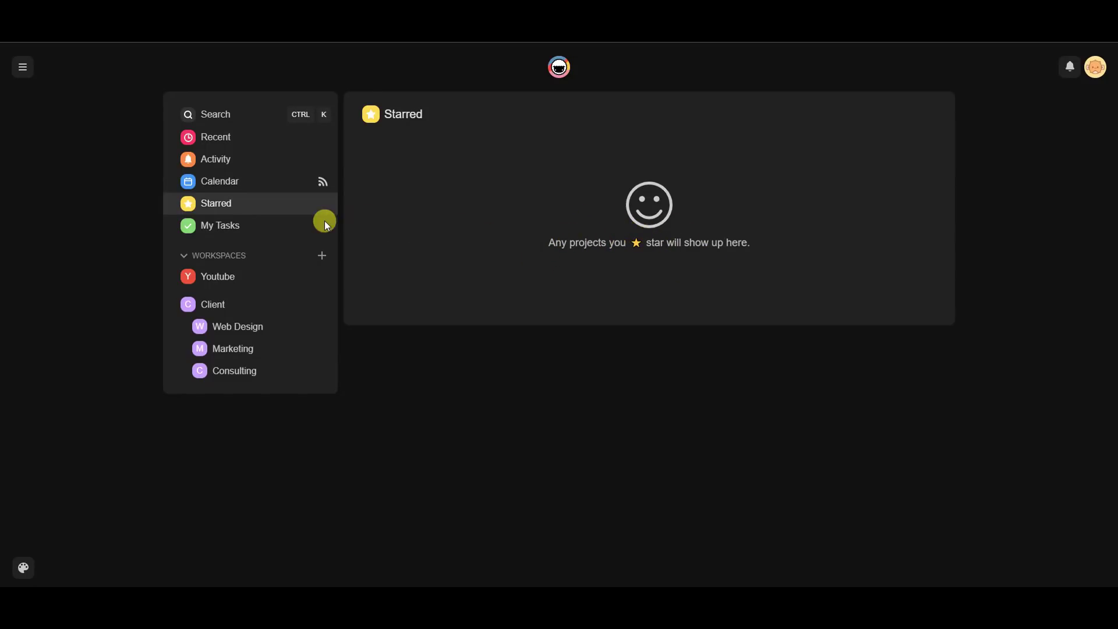
pyautogui.click(241, 228)
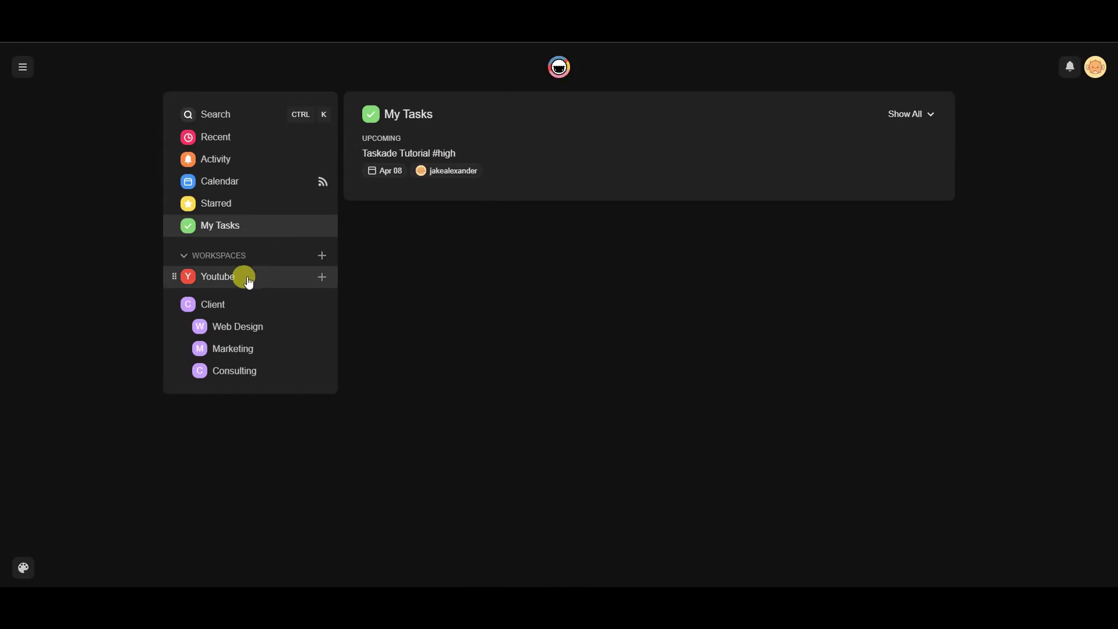
pyautogui.click(217, 307)
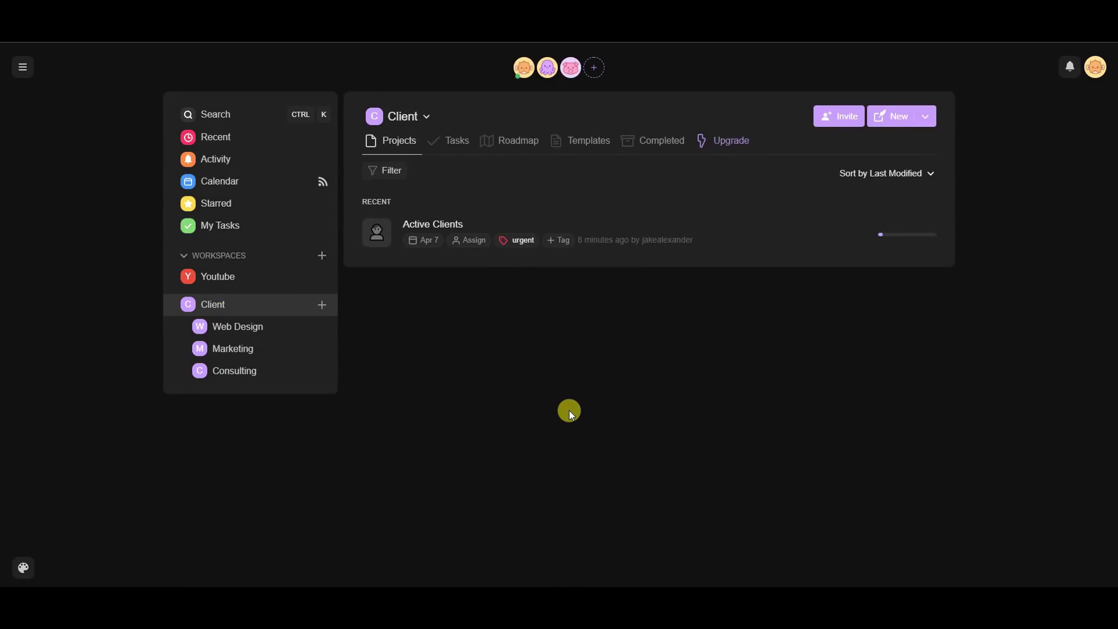